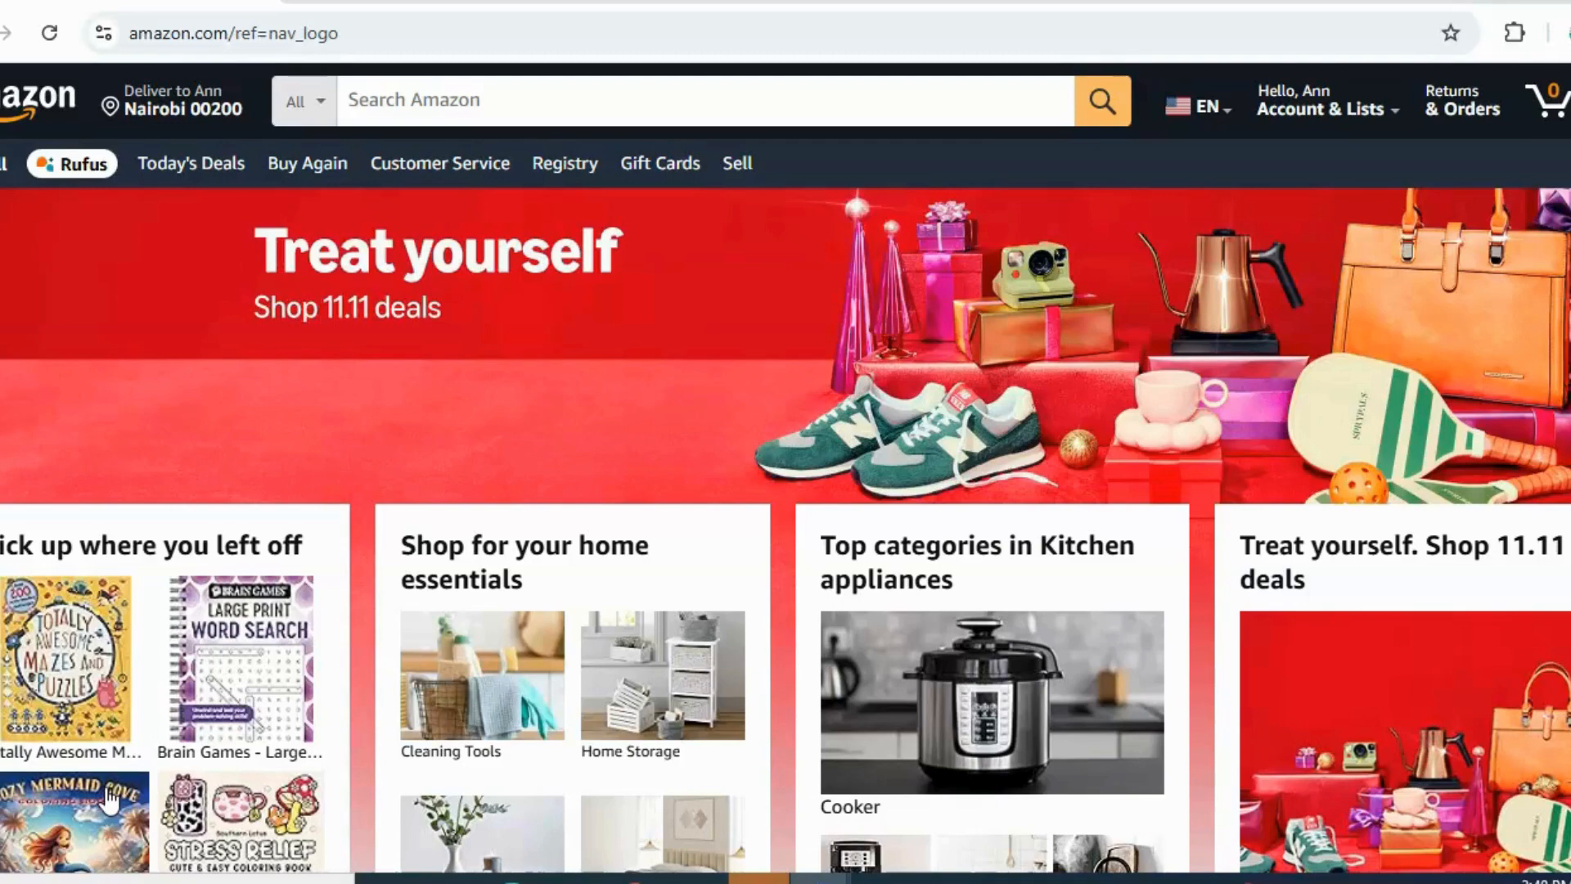
Search Amazon for "animal coloring book"
left_click(381, 103)
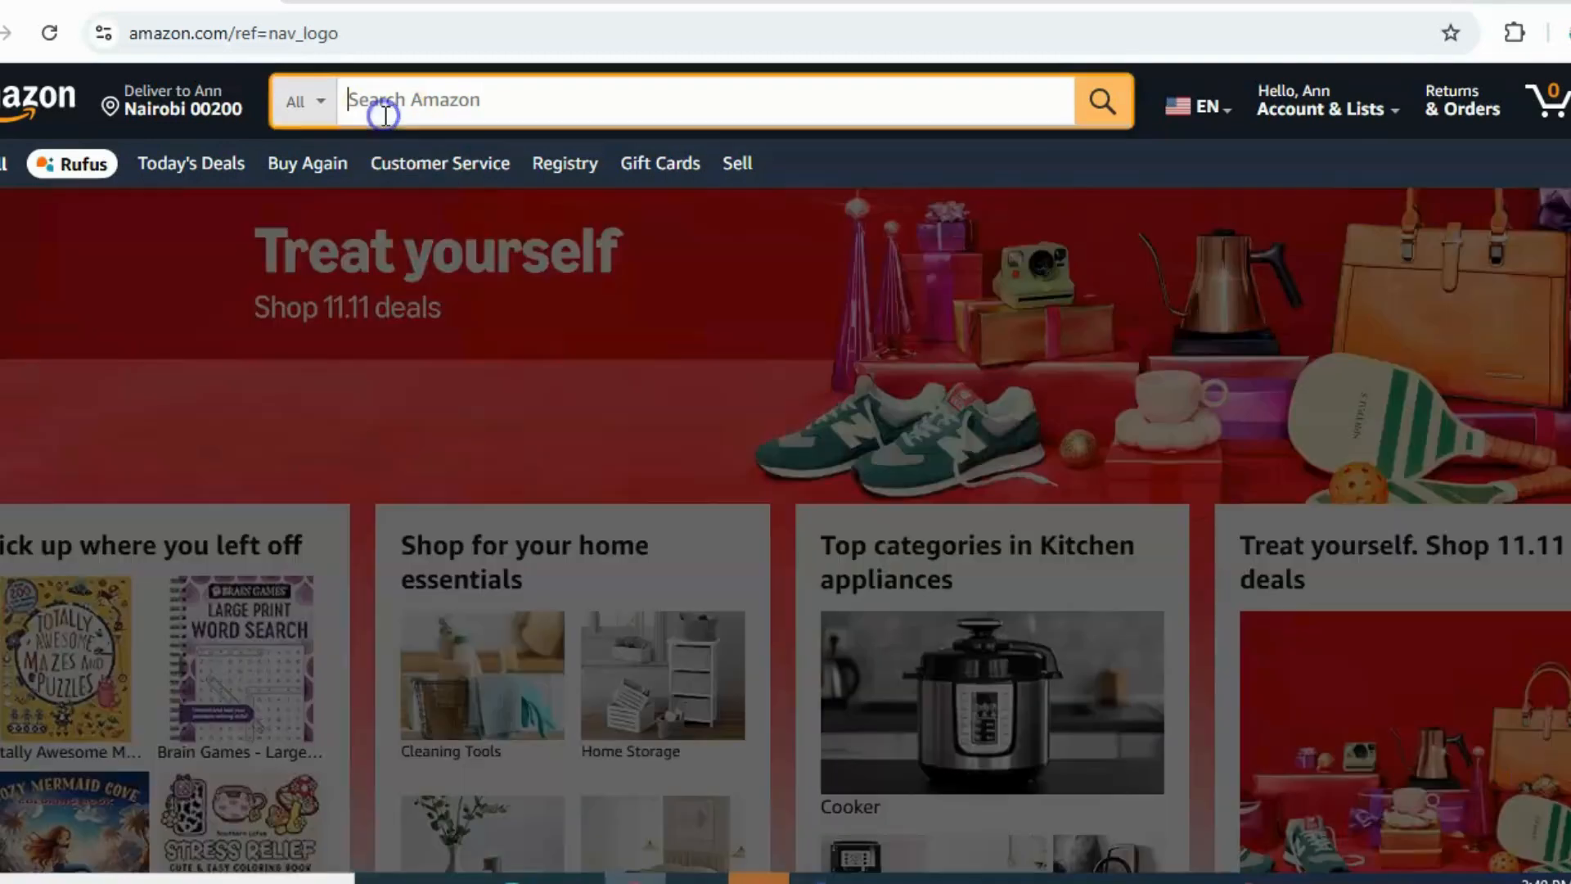
type("a")
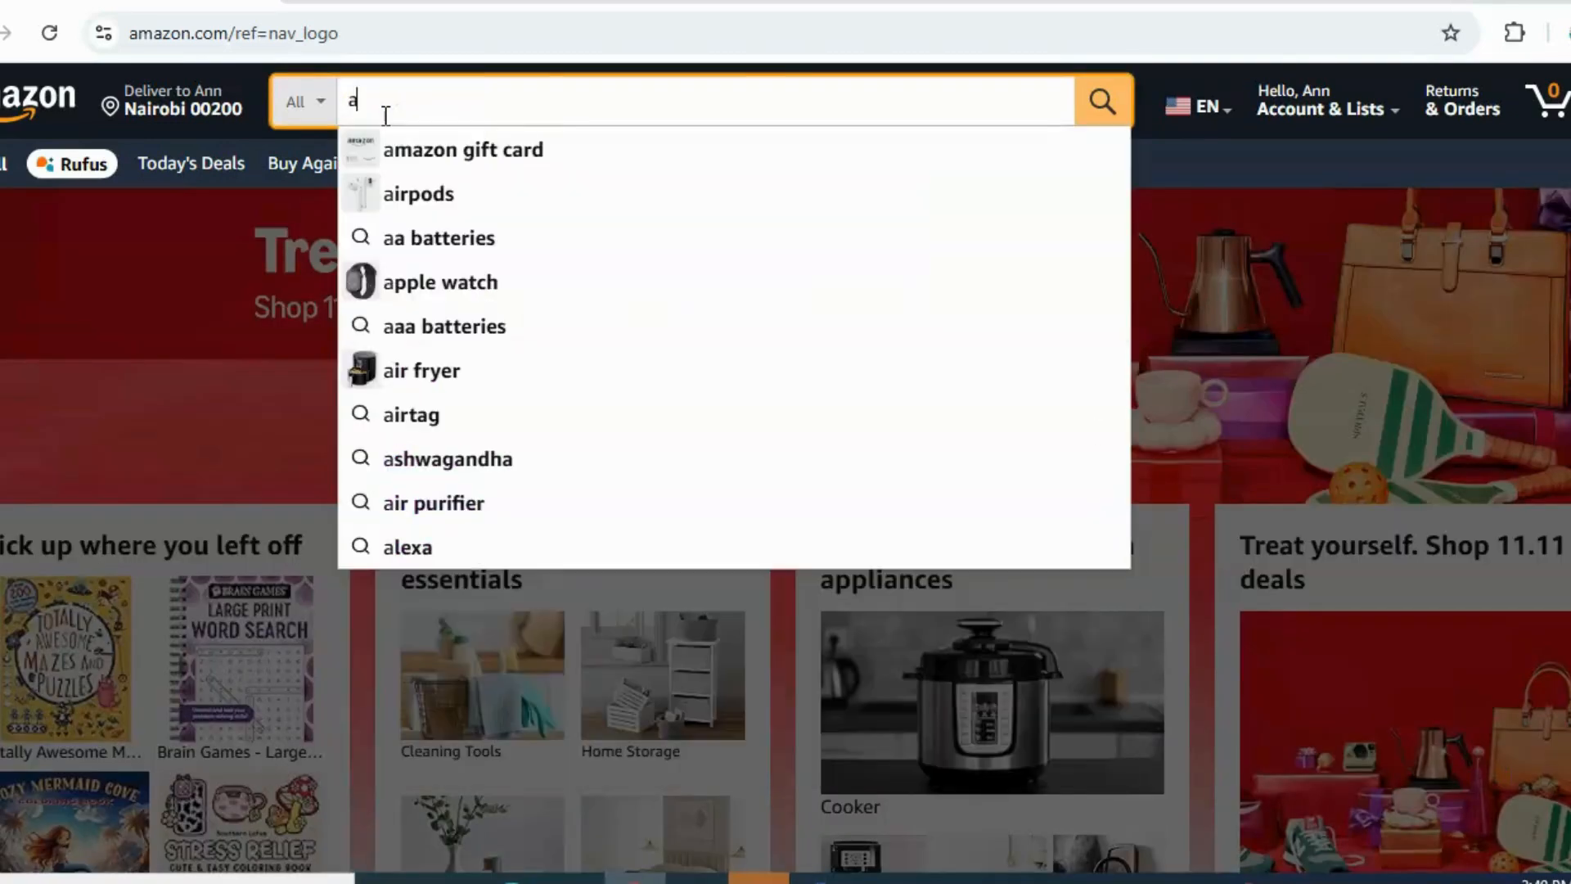
type("nimal")
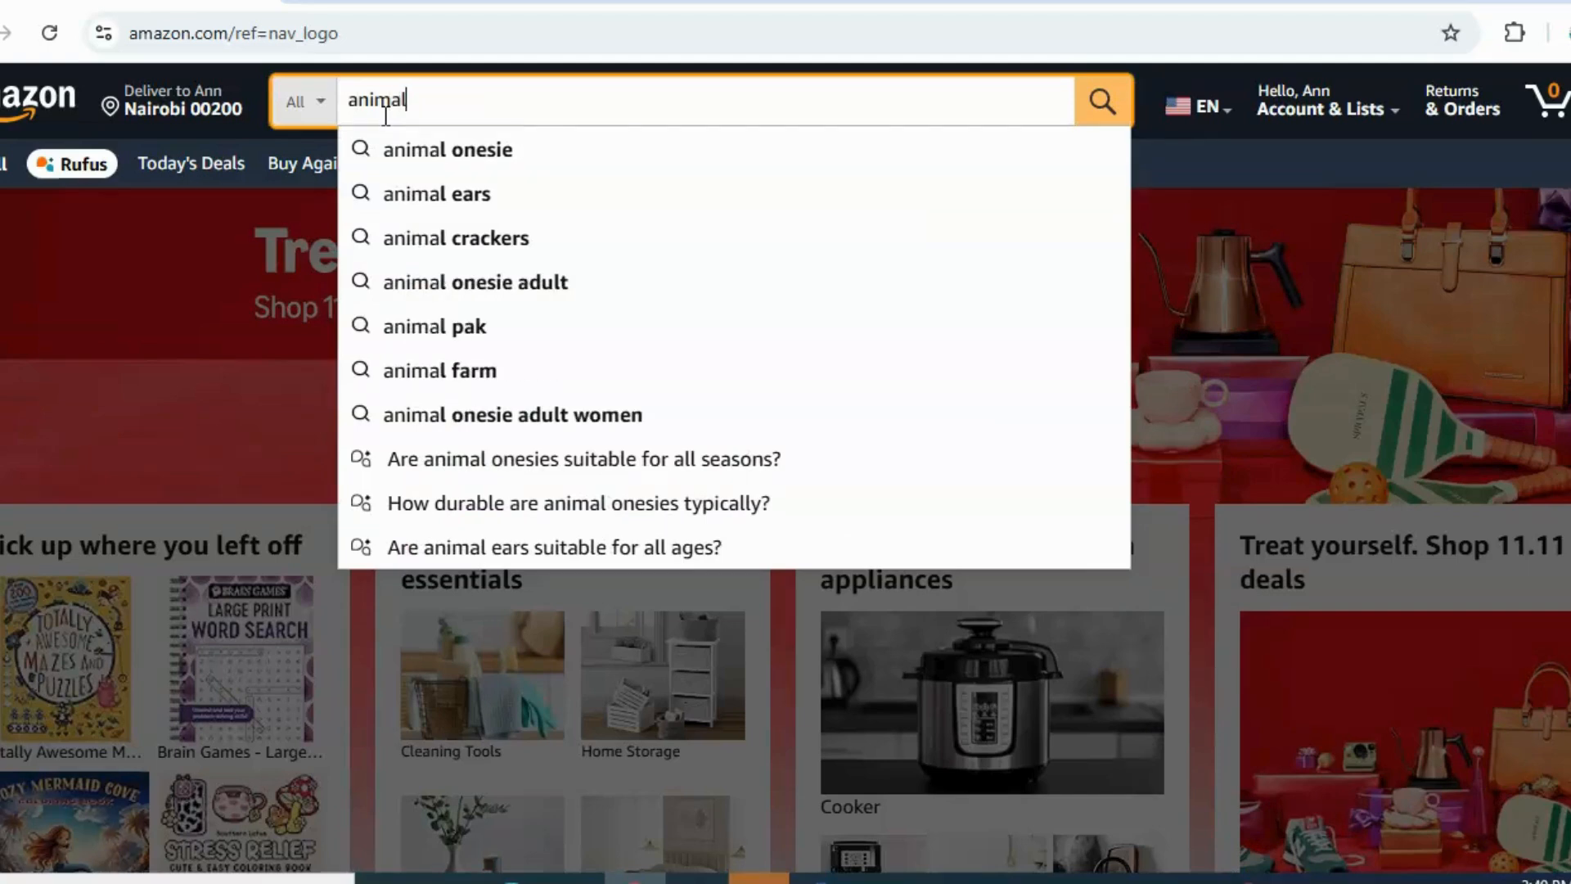
type(" colori")
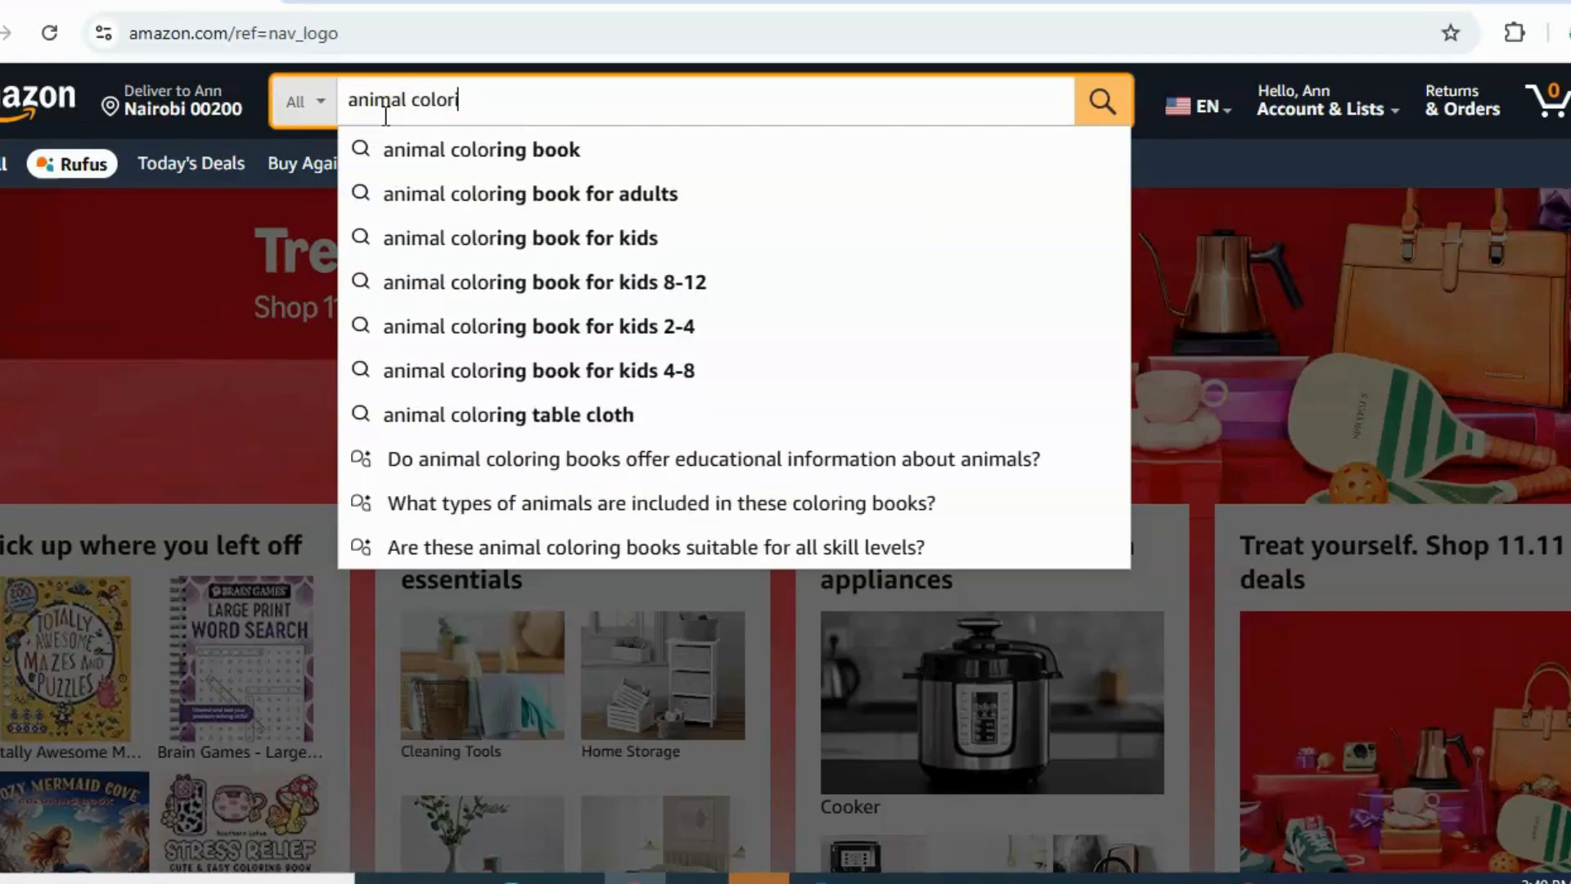
type("ng")
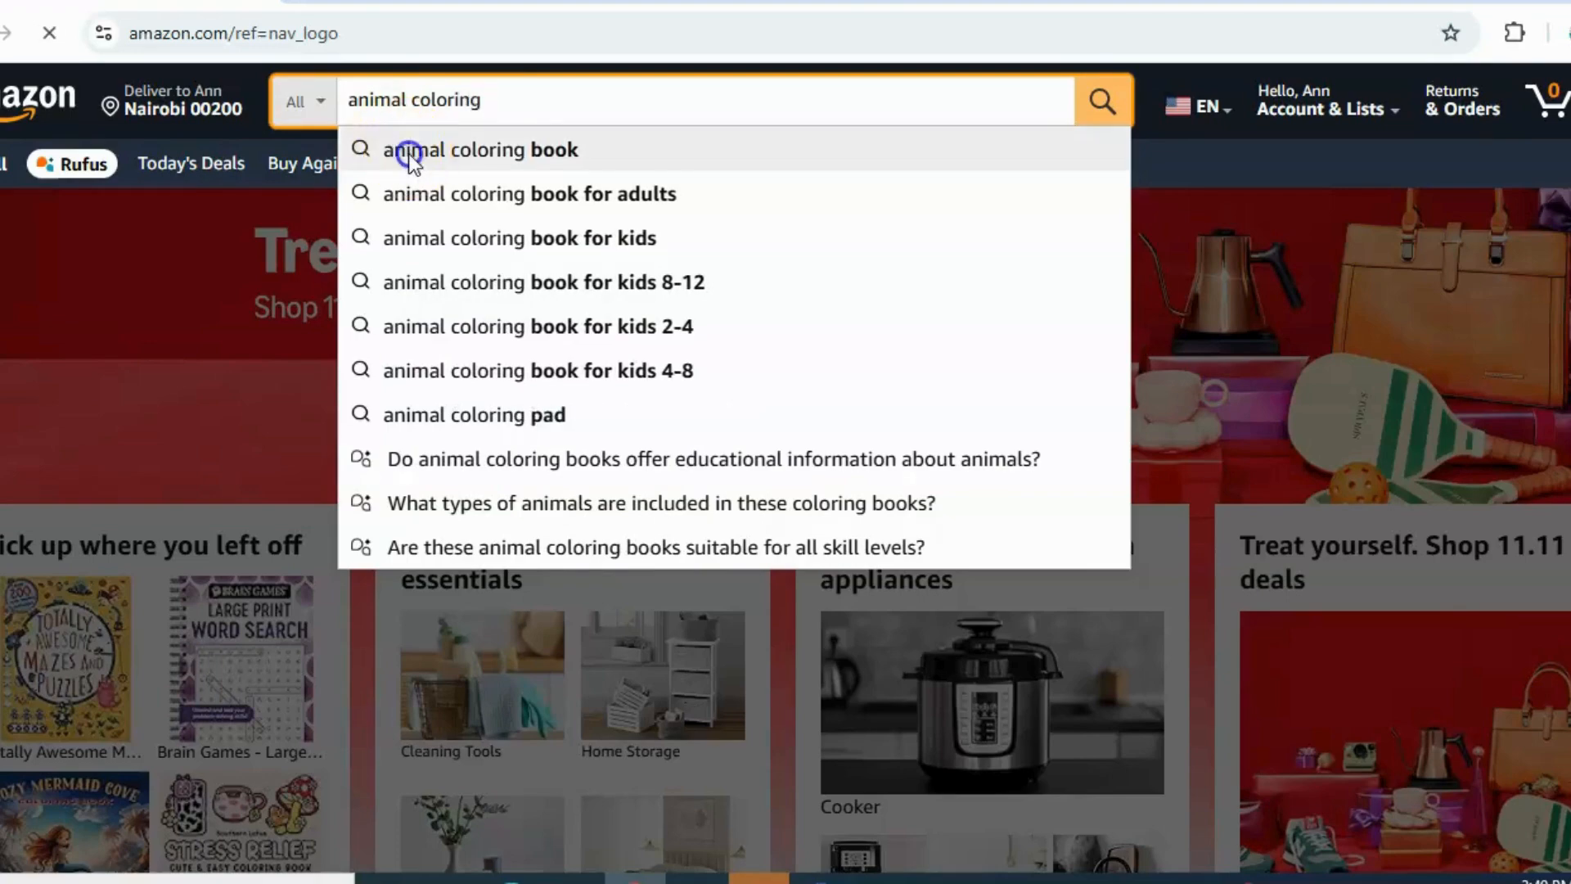
left_click(408, 151)
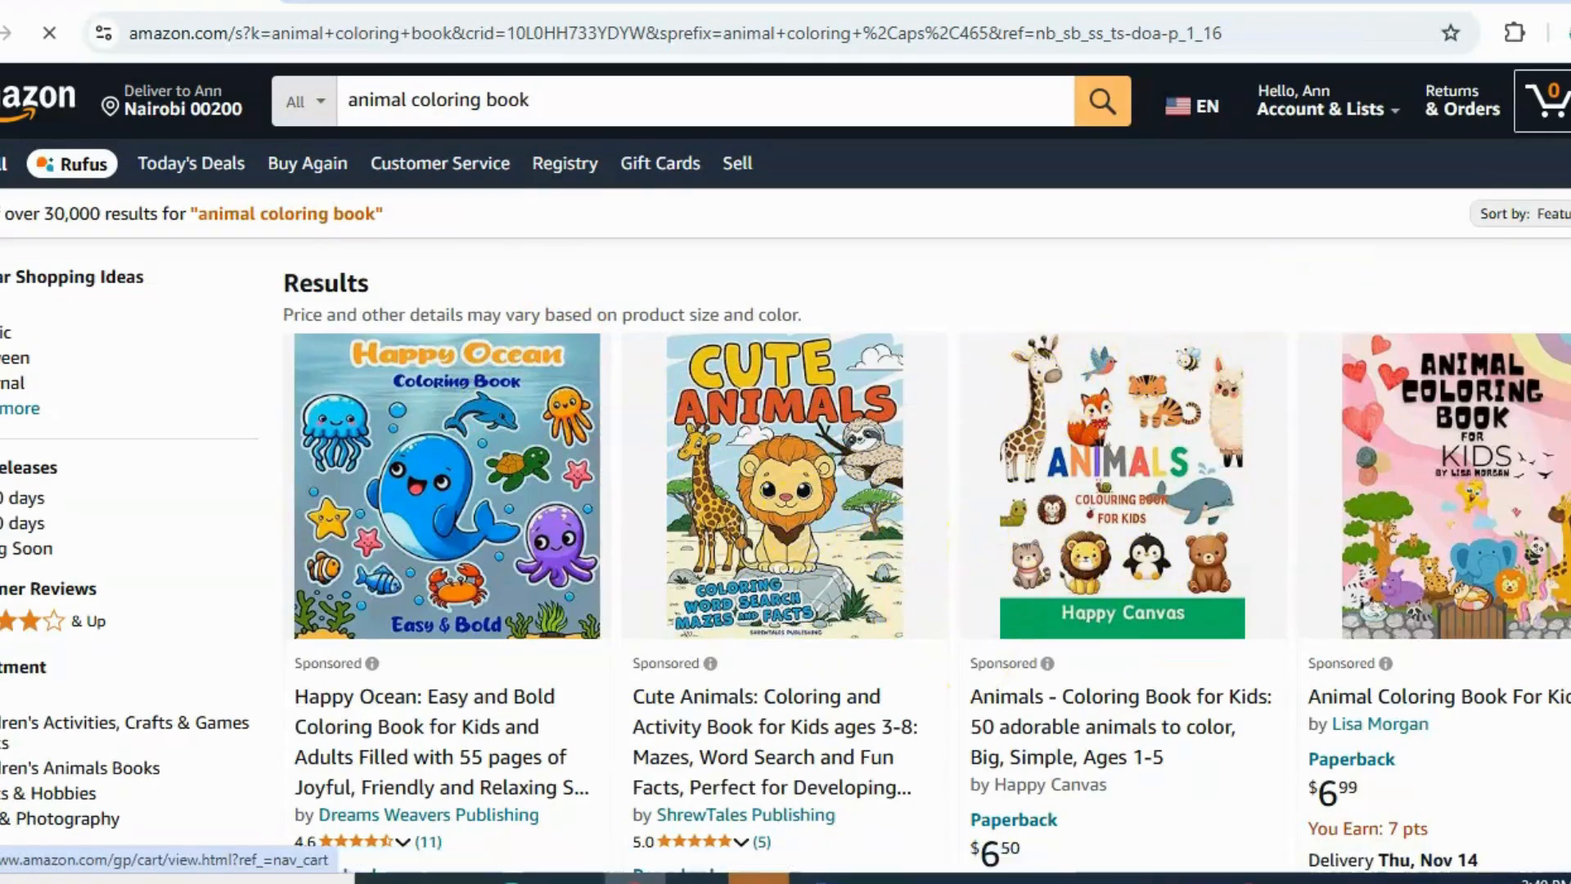
Browse the coloring book results and open the Wild Animals Coloring Book for Kids listing under Recently bought and rated
scroll(974, 661, "down", 3)
scroll(786, 468, "down", 8)
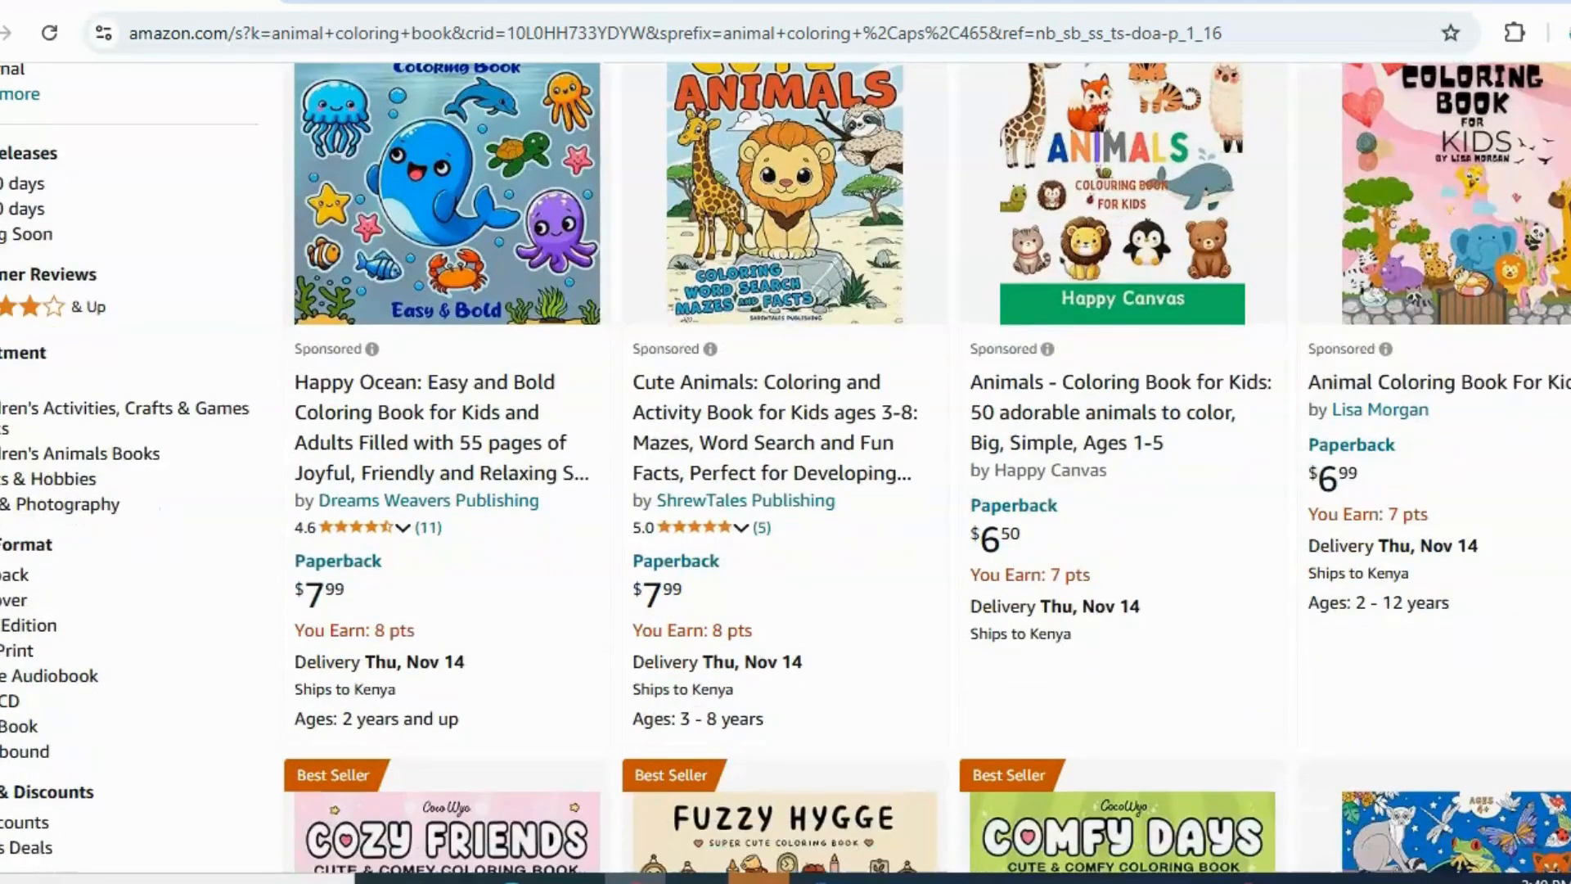
scroll(785, 468, "down", 2)
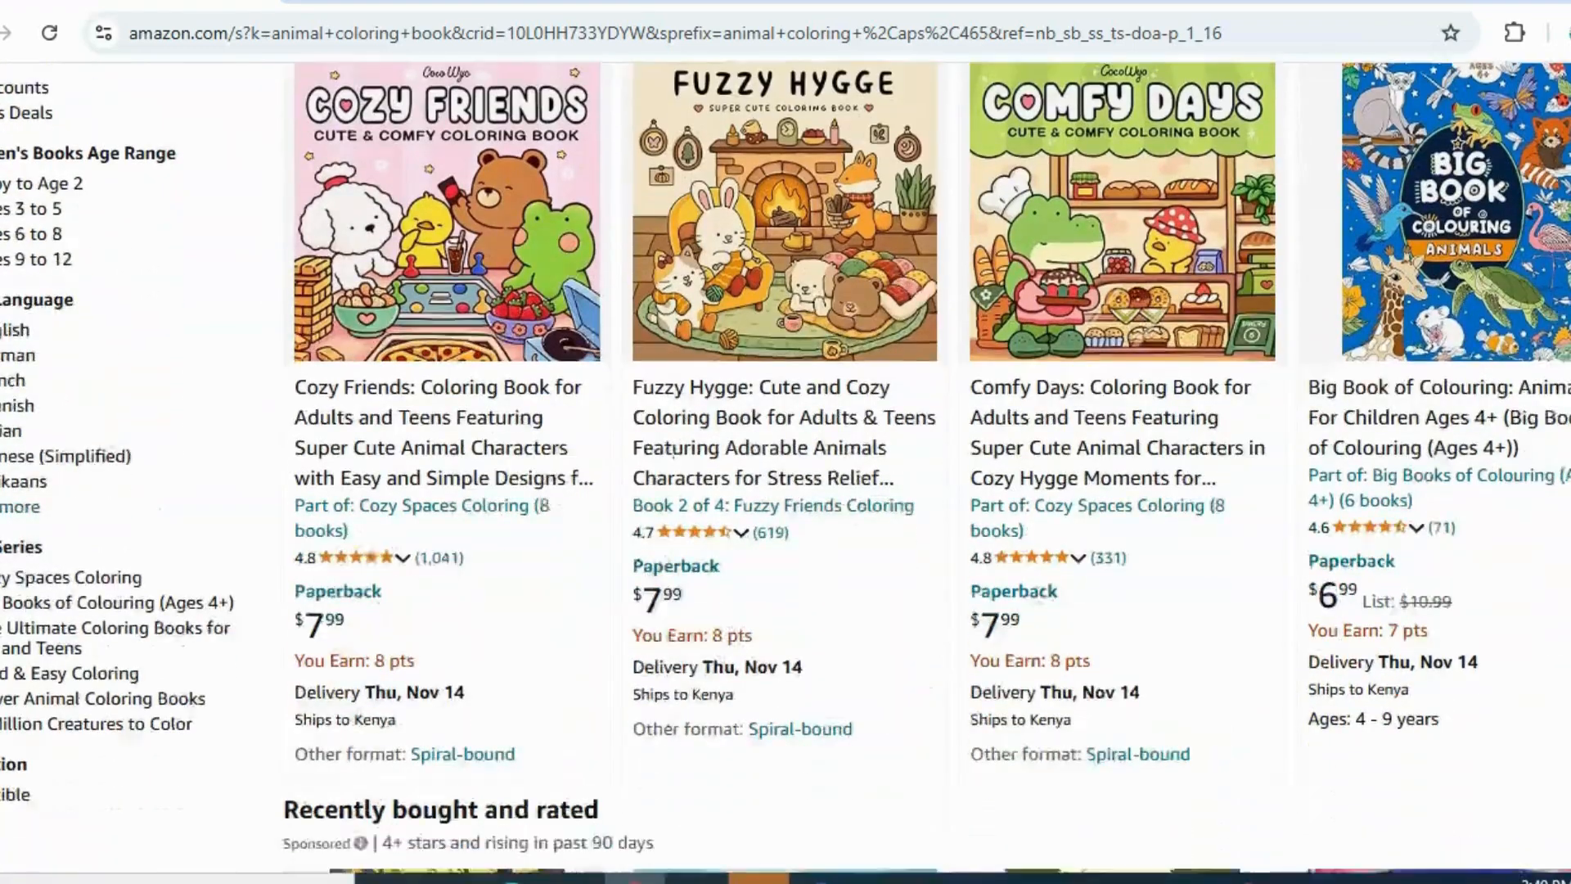
scroll(785, 468, "down", 6)
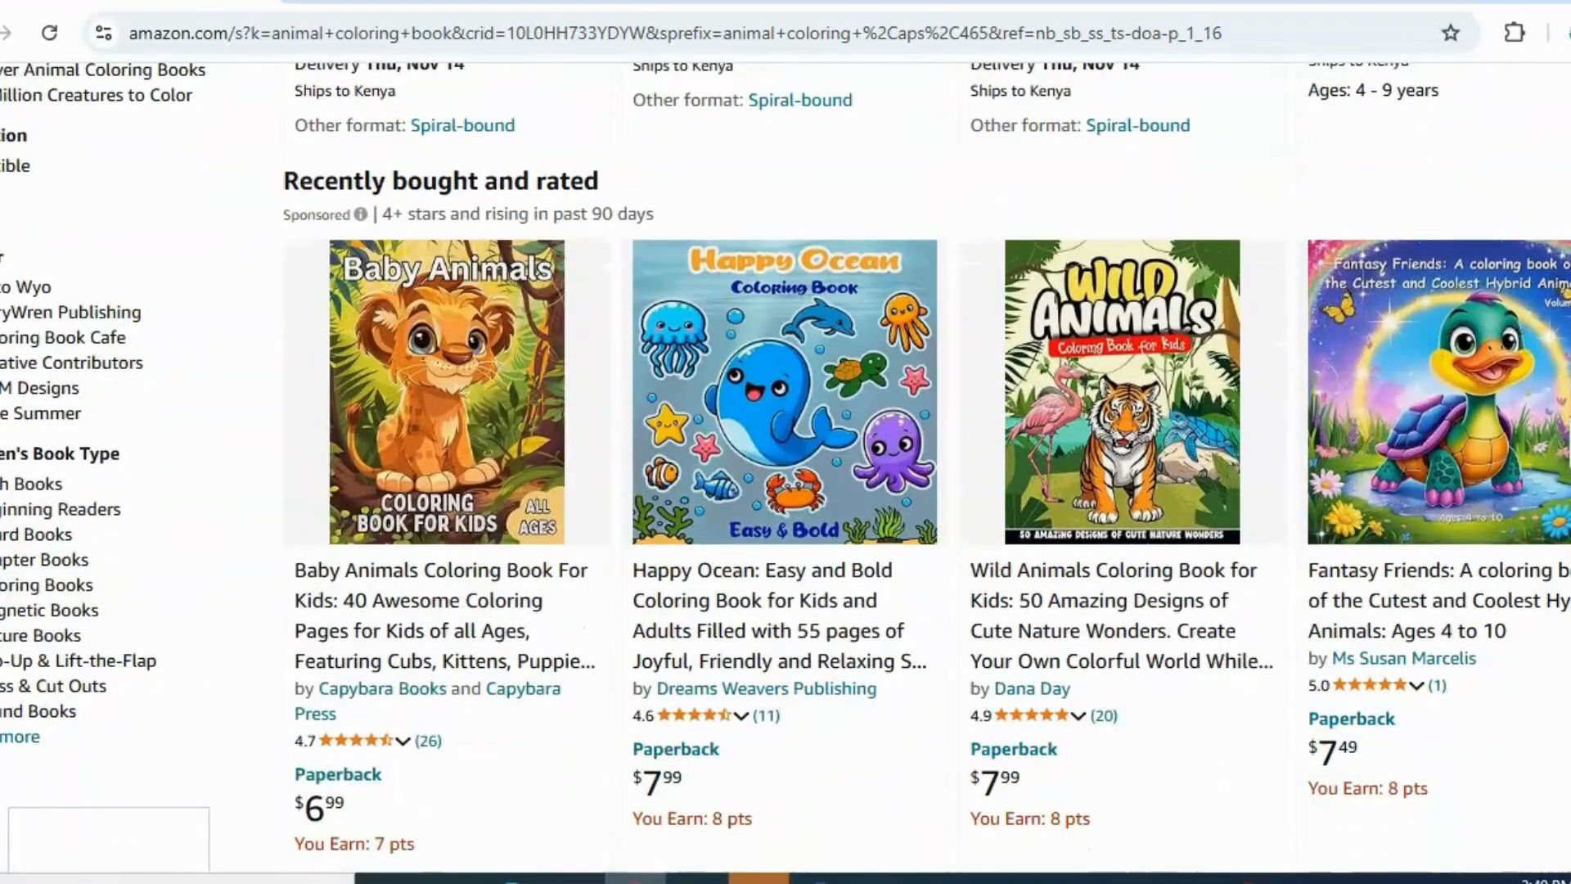
left_click(1104, 380)
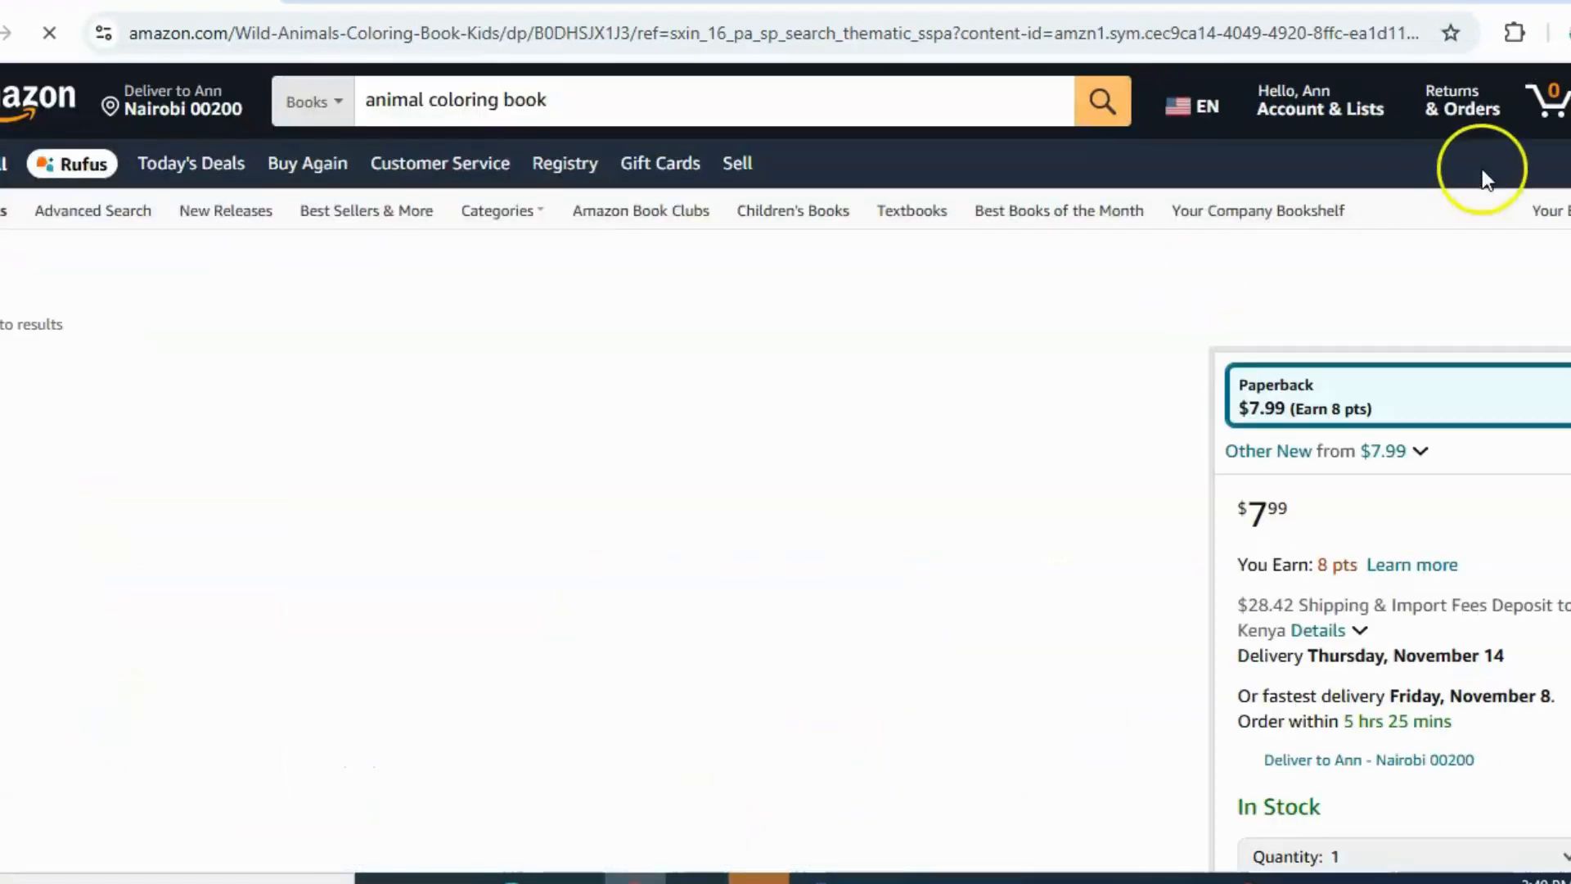
Review the Wild Animals Coloring Book listing, including its description, sample artwork and product details
scroll(785, 491, "down", 3)
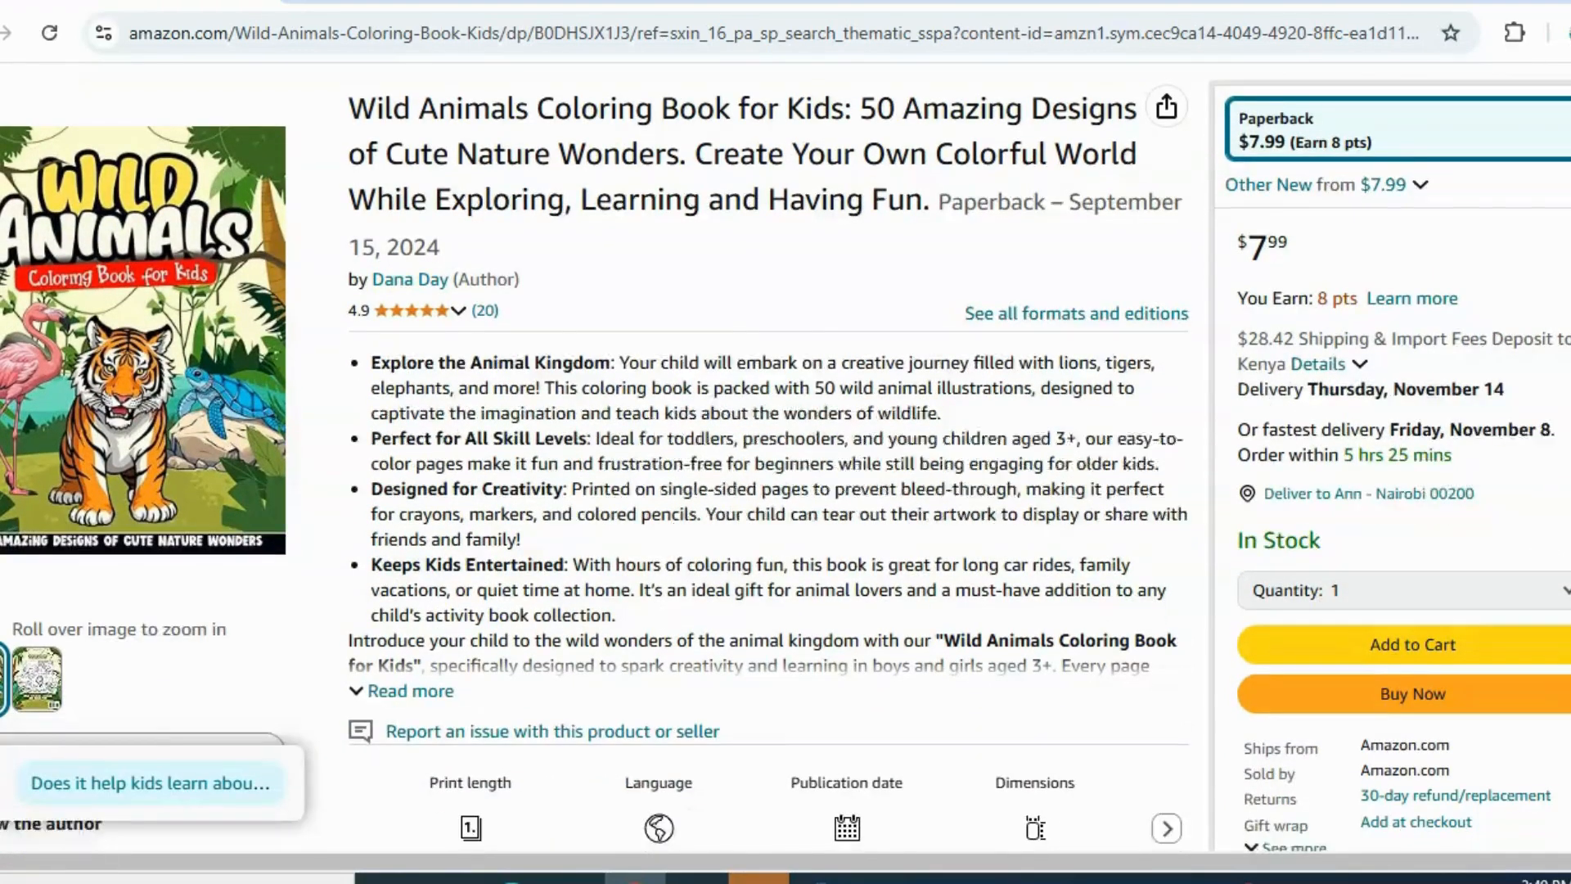
scroll(498, 304, "down", 1)
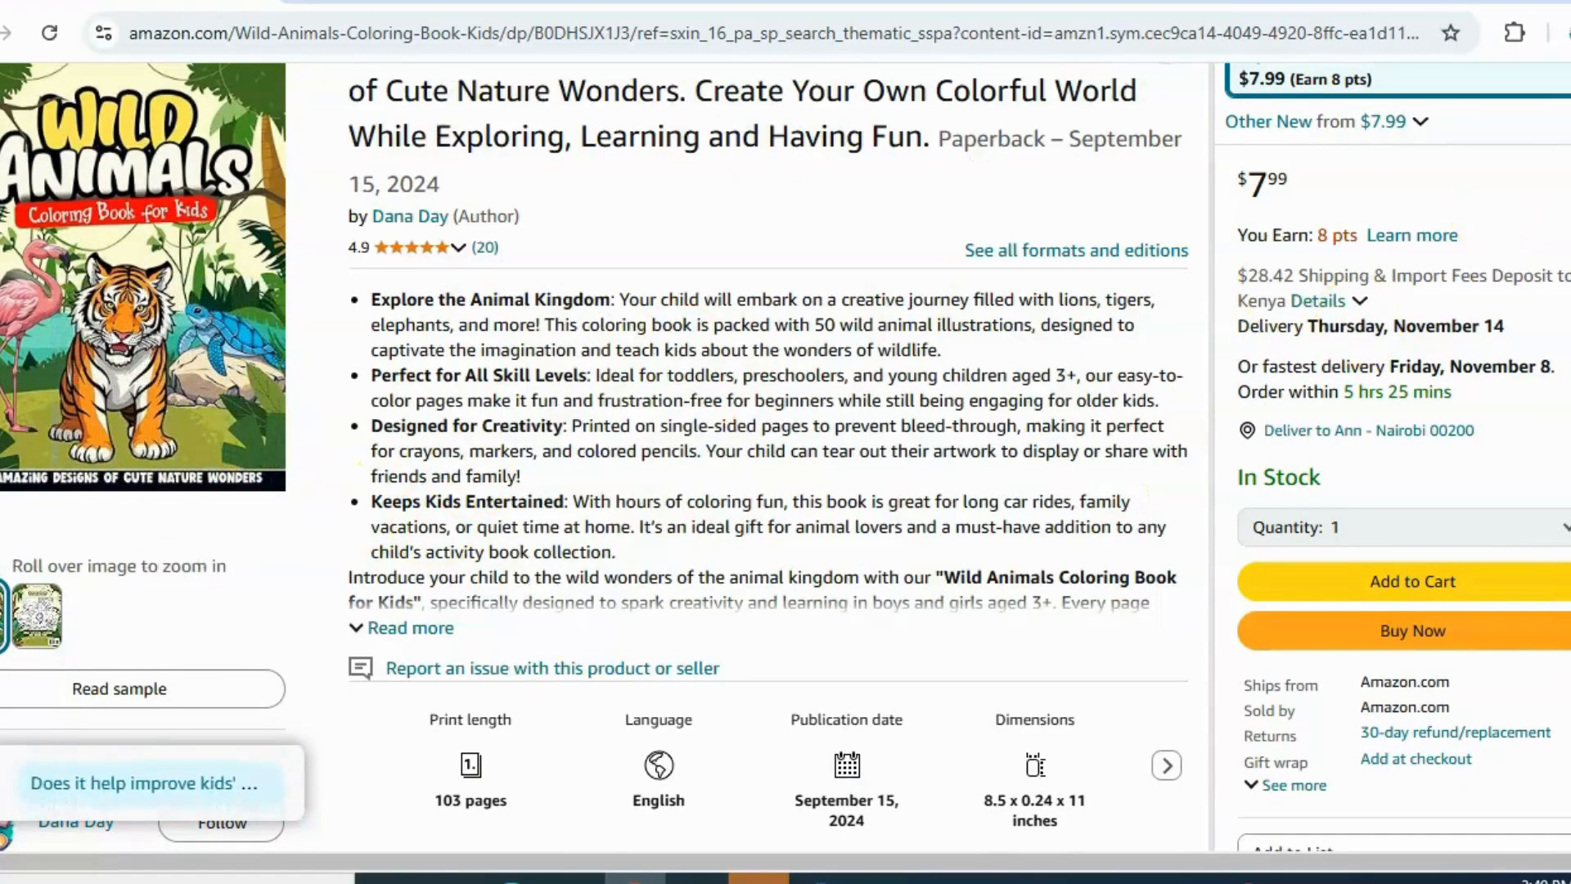
scroll(786, 450, "down", 15)
scroll(786, 450, "down", 5)
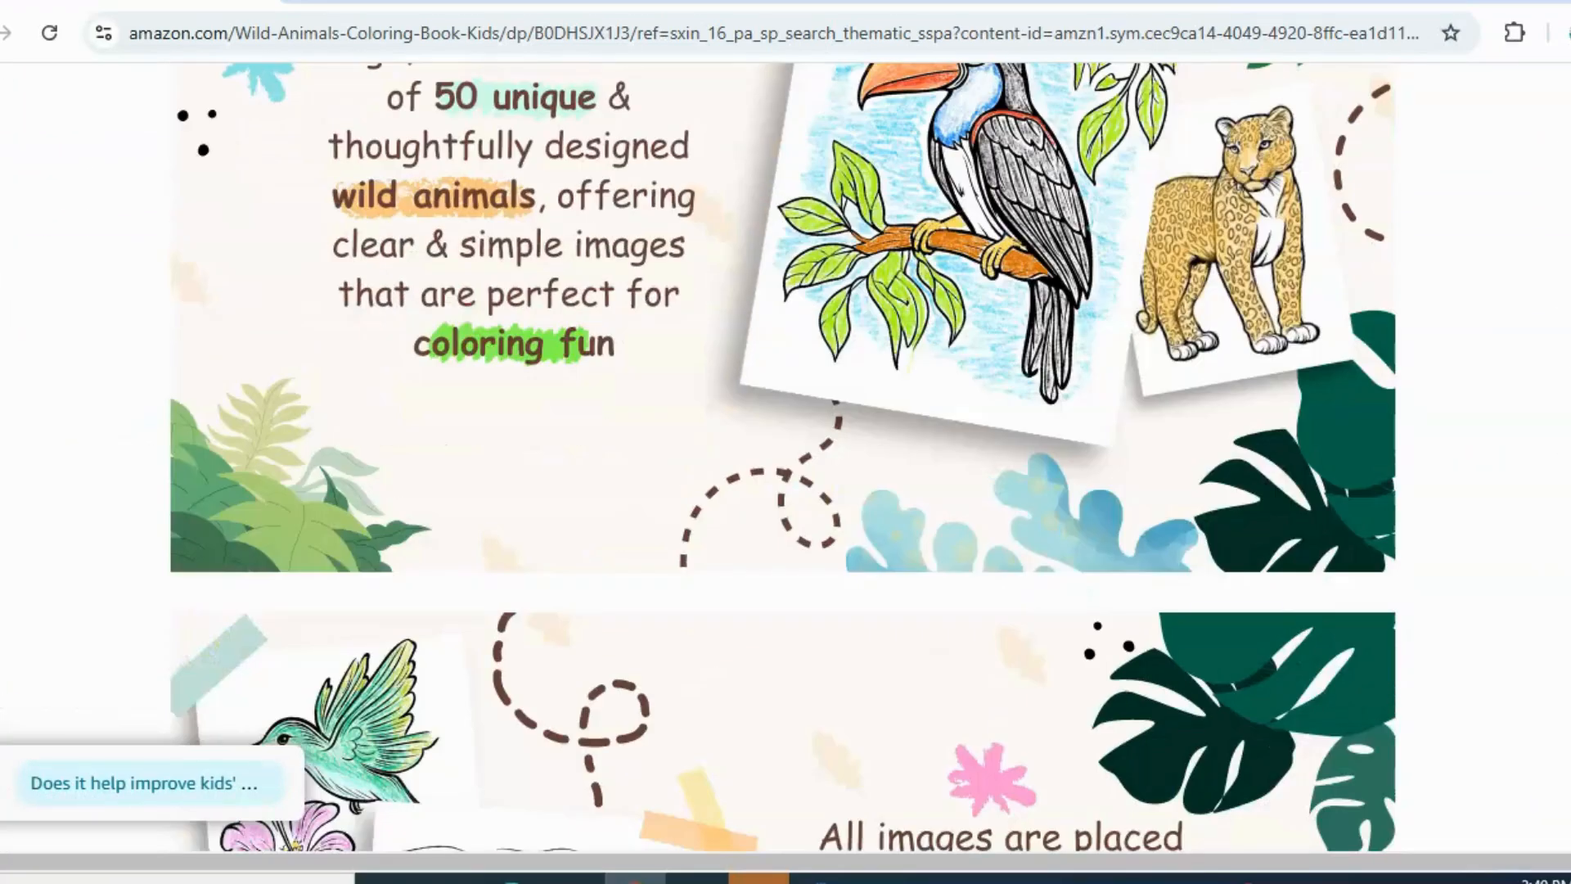
scroll(786, 450, "down", 5)
scroll(786, 458, "down", 10)
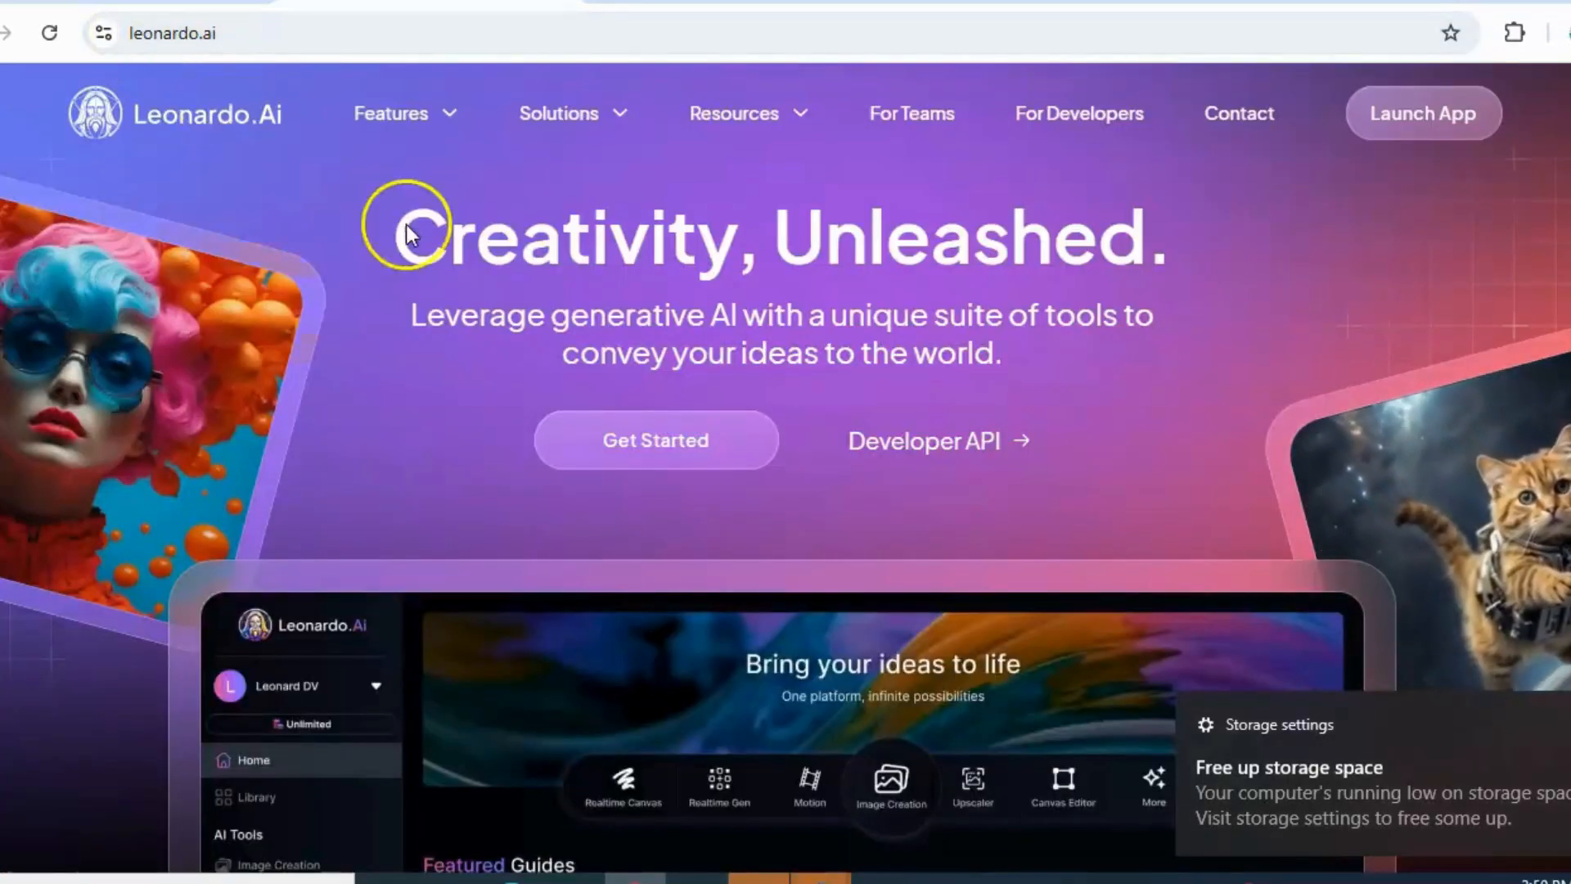
Launch the Leonardo.Ai app from its website and go back to the Wild Animals Coloring Book listing on Amazon
left_click(634, 463)
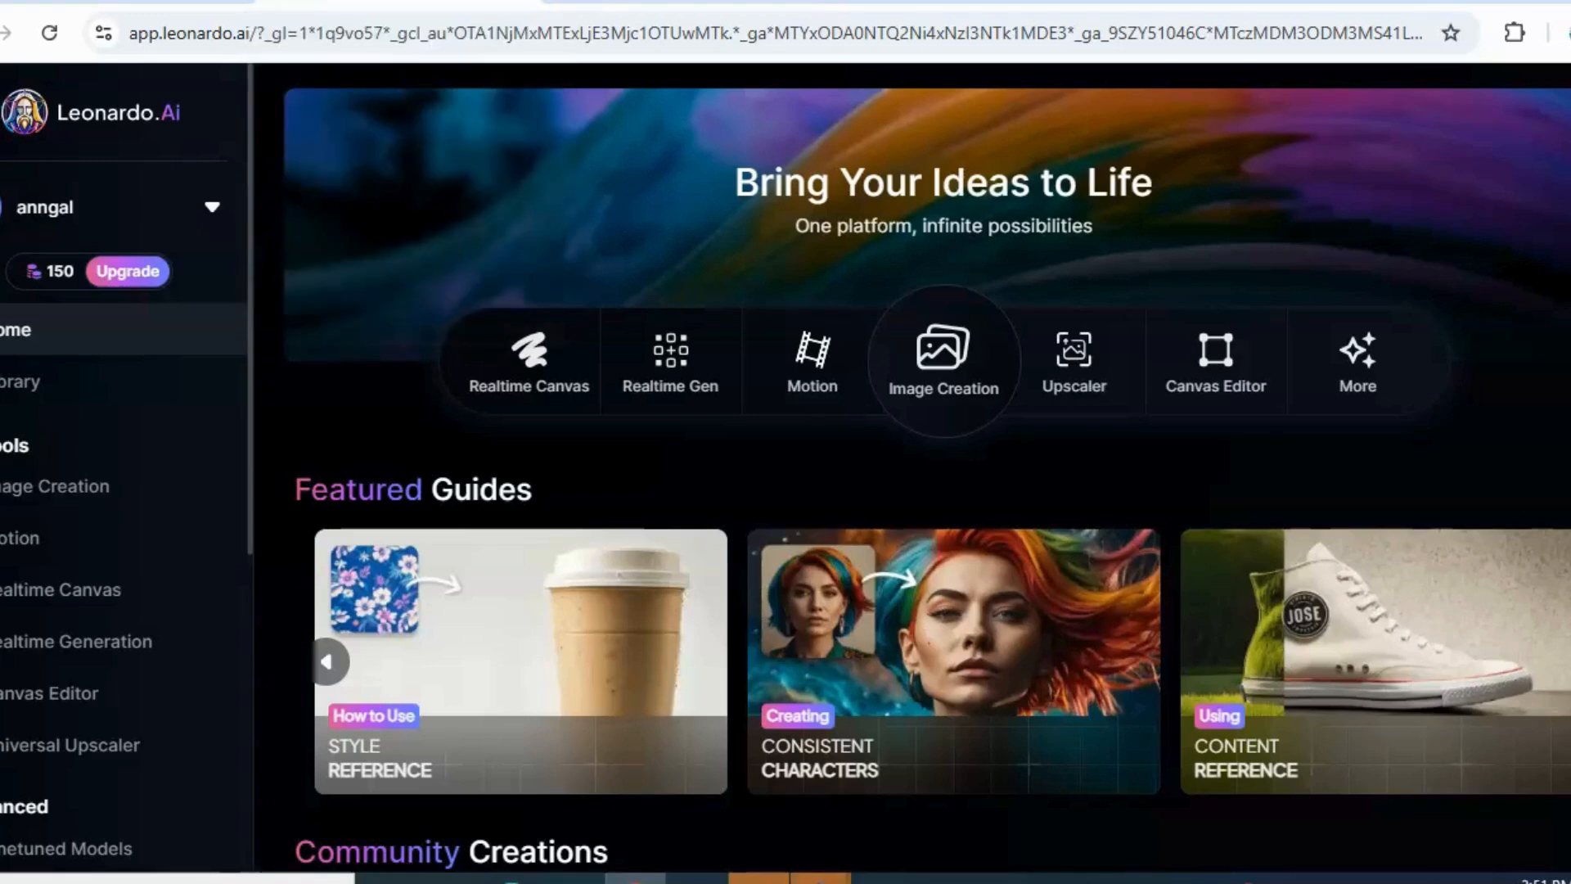
left_click(131, 2)
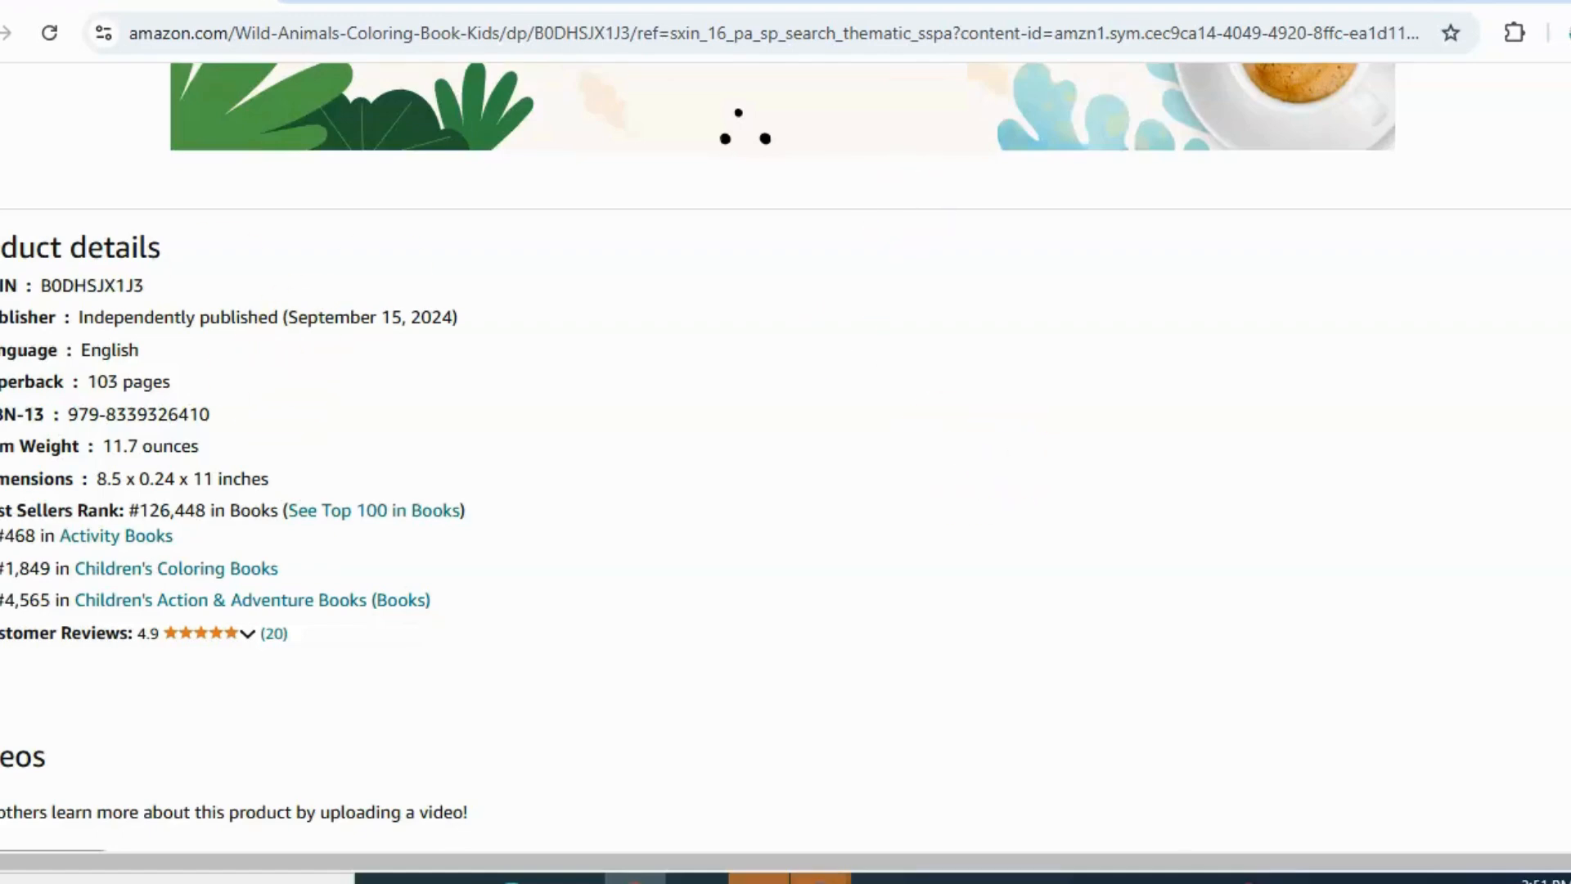
Switch to ChatGPT, start a new chat and collapse the chat history sidebar
left_click(1023, 2)
left_click(224, 112)
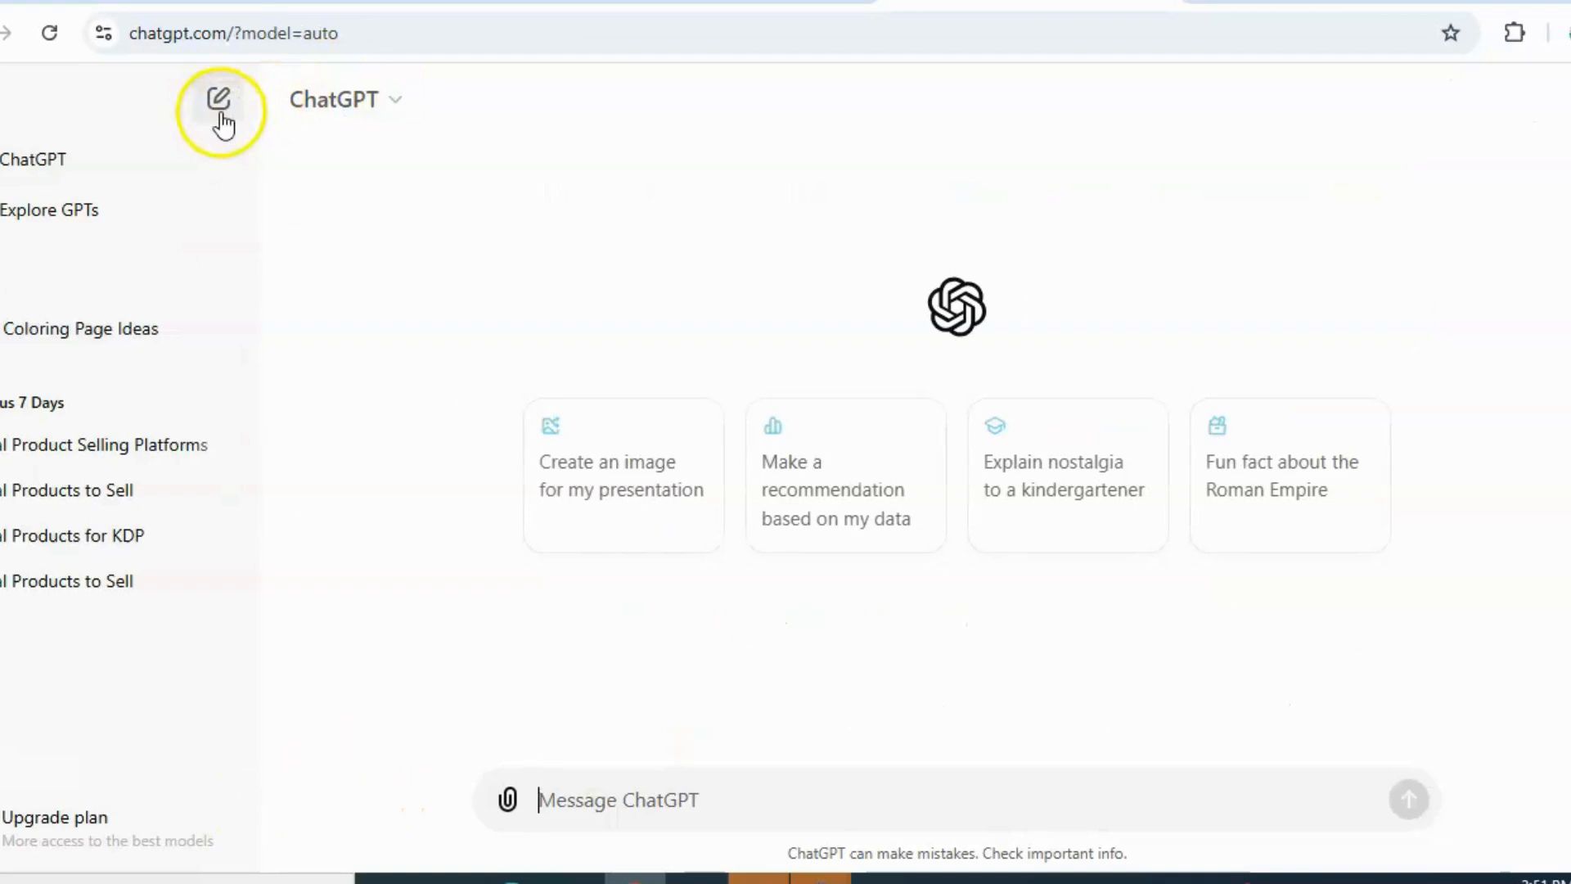
left_click(221, 112)
left_click(11, 102)
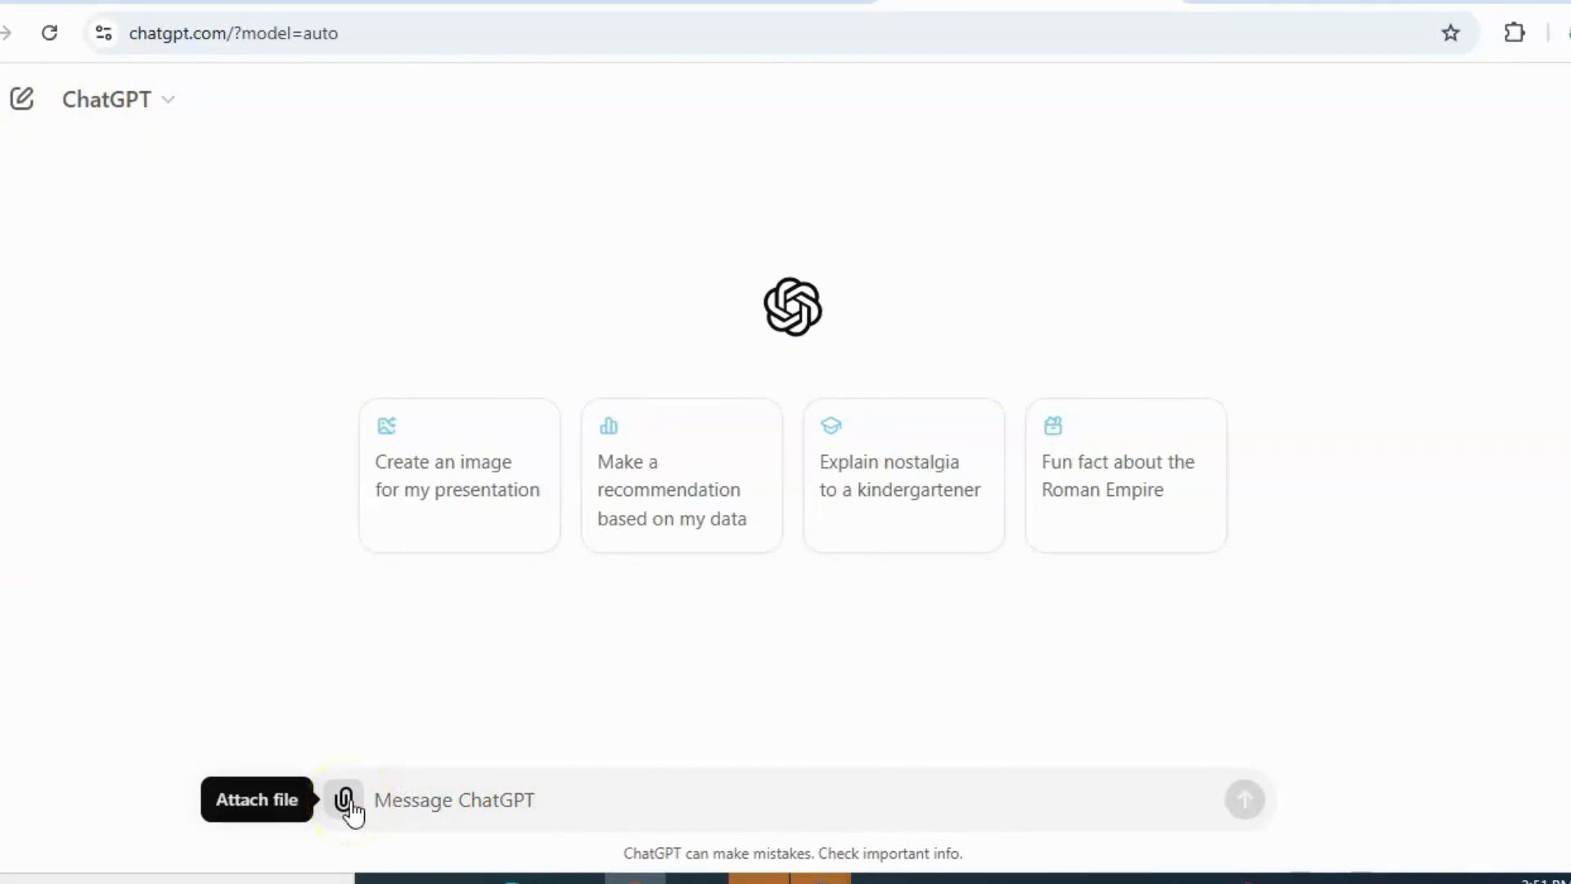
Ask ChatGPT for "wild animals names"
left_click(396, 799)
type("w")
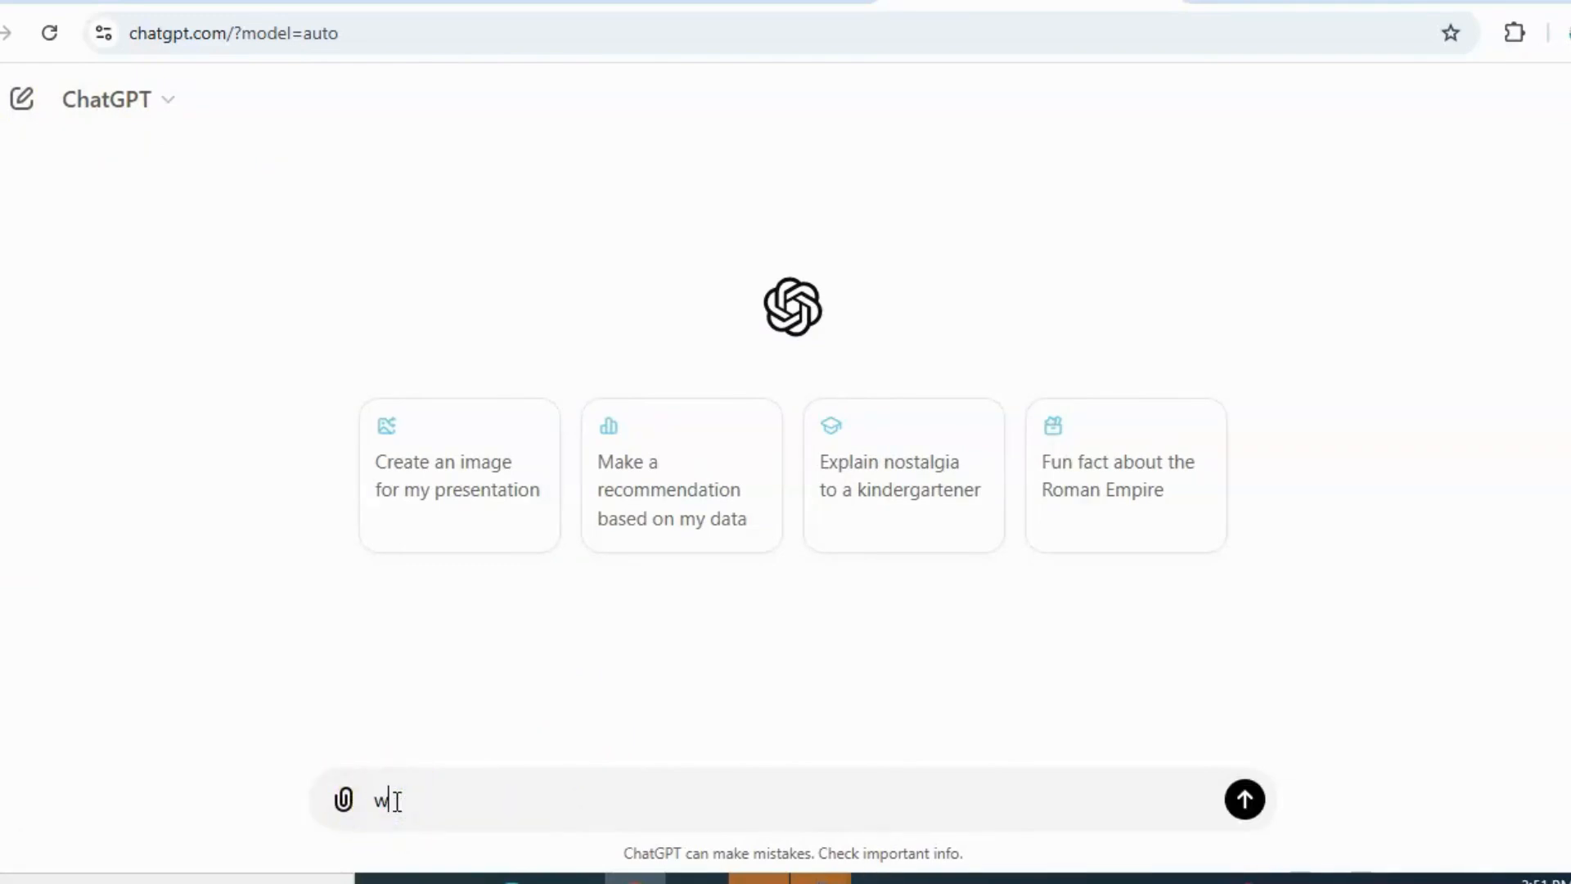
type("ild animals names")
key("Return")
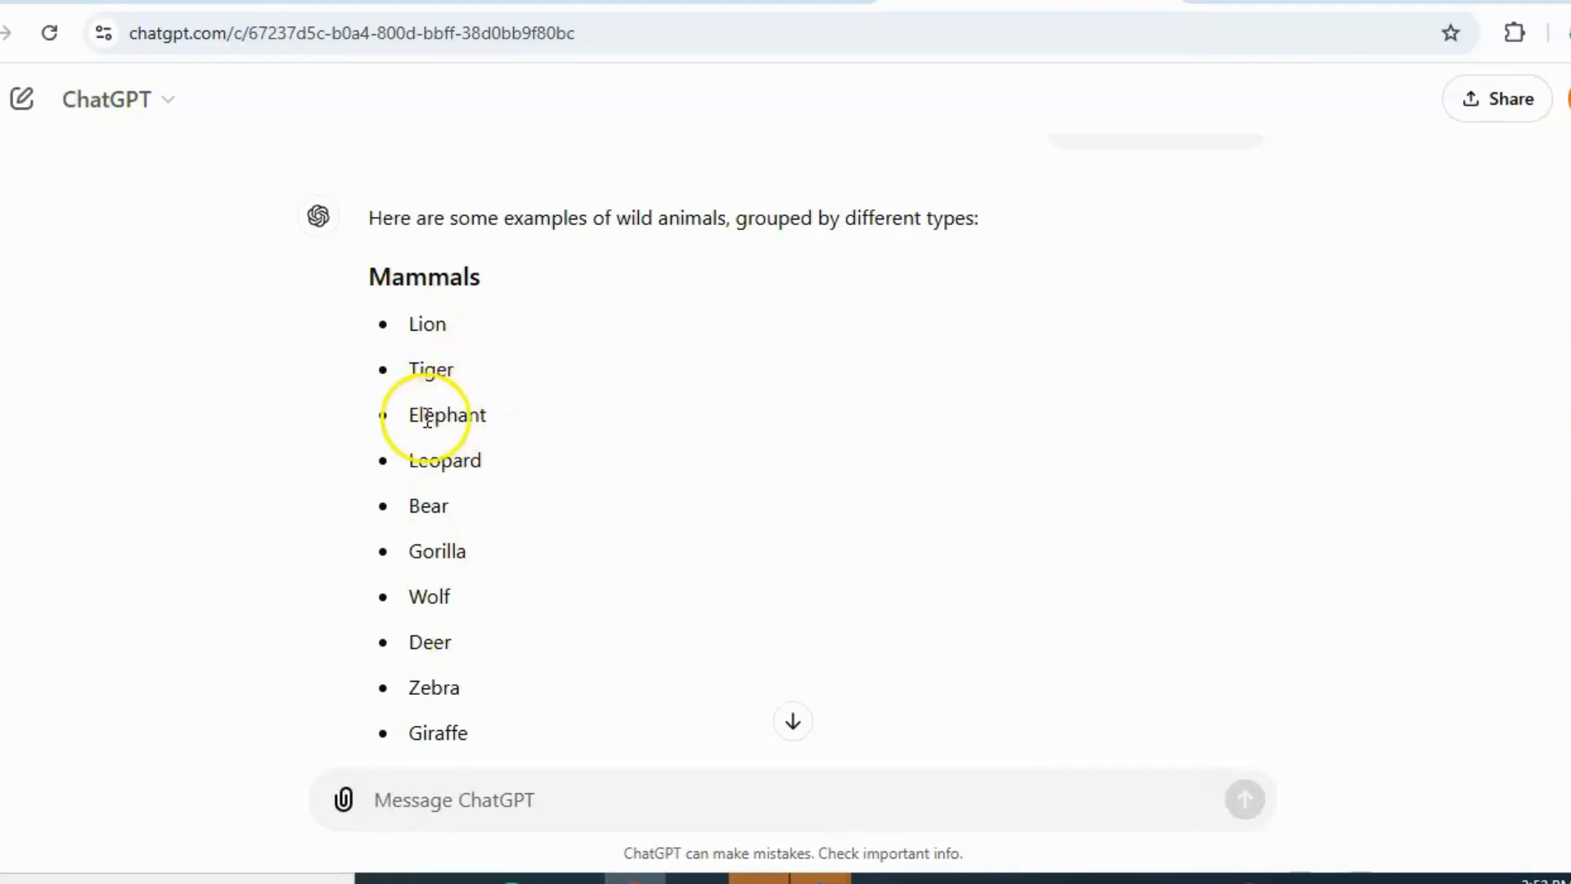
Switch to Leonardo.Ai, open Realtime Generation, clear the existing prompt and reset the Elements settings
left_click(727, 2)
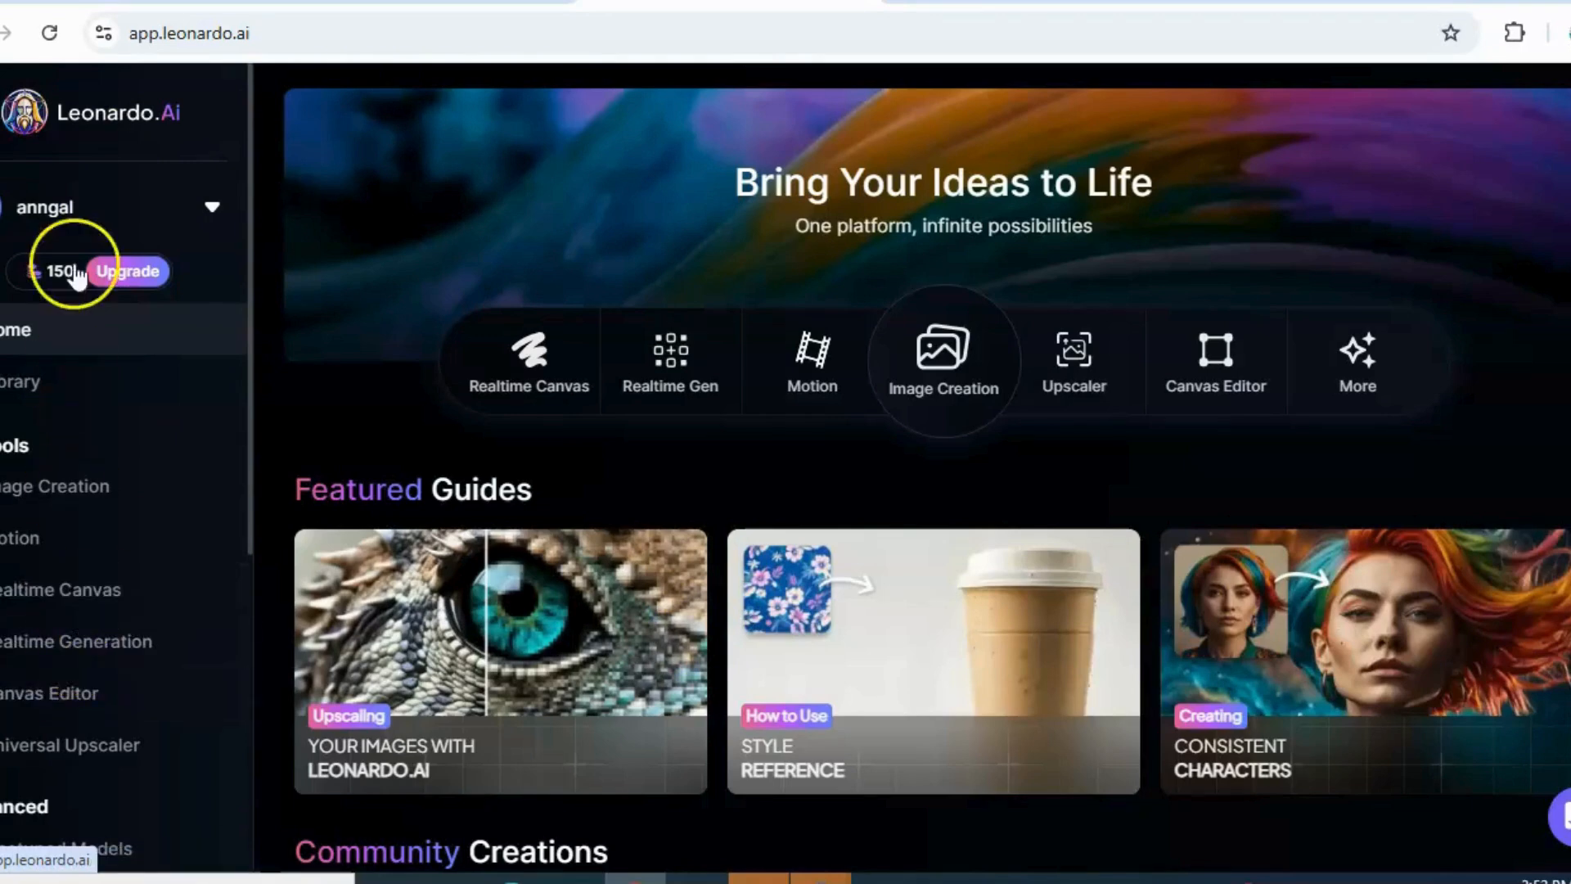
left_click(94, 655)
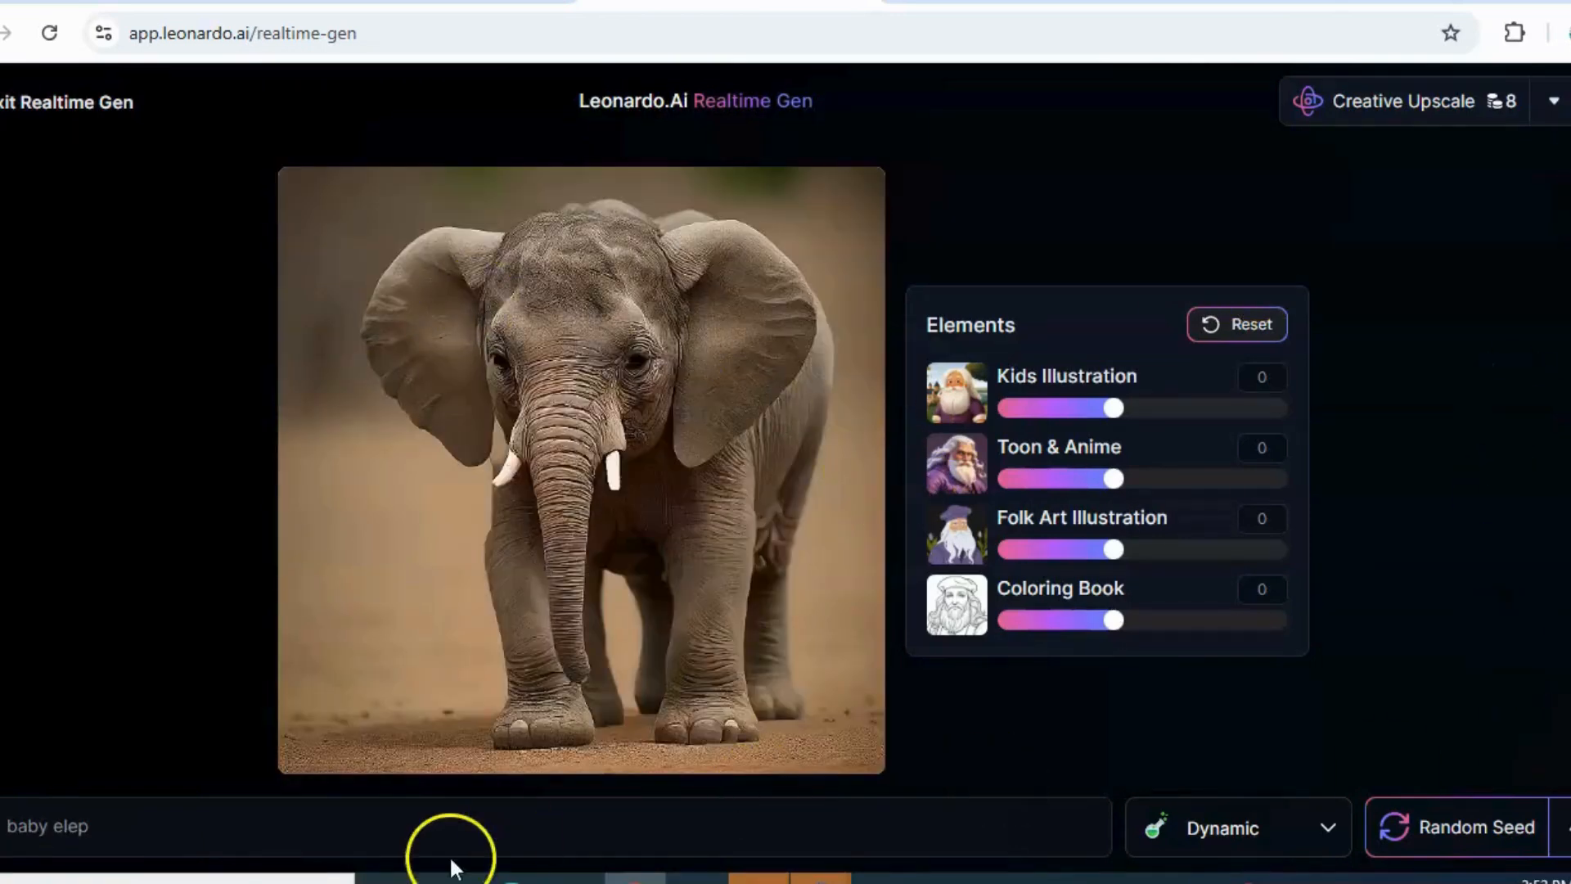
triple_click(375, 820)
key("BackSpace")
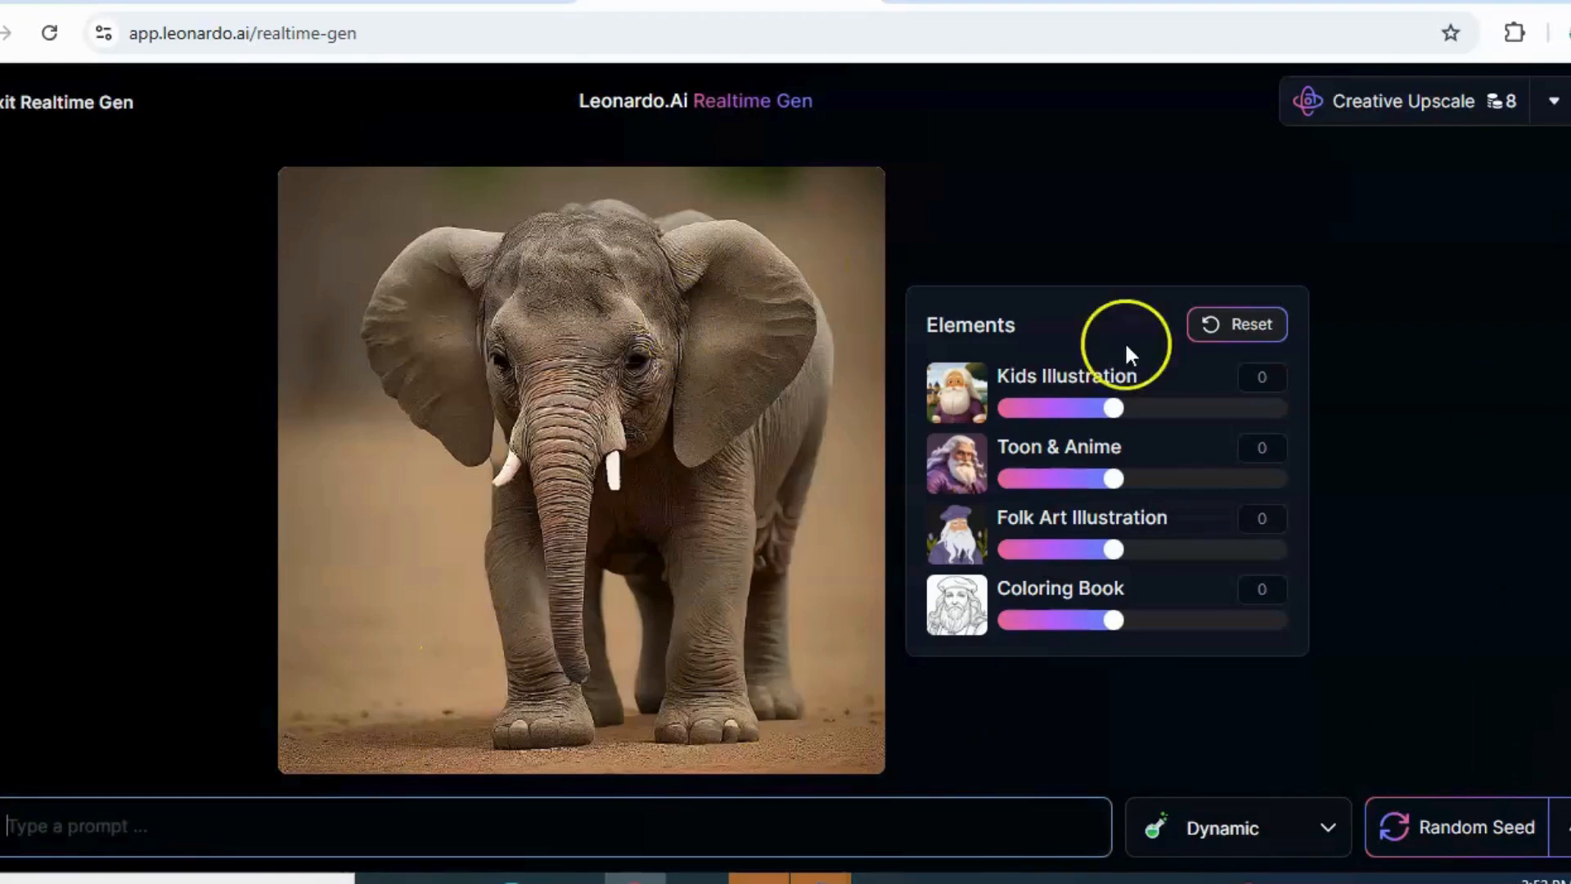
left_click(1224, 344)
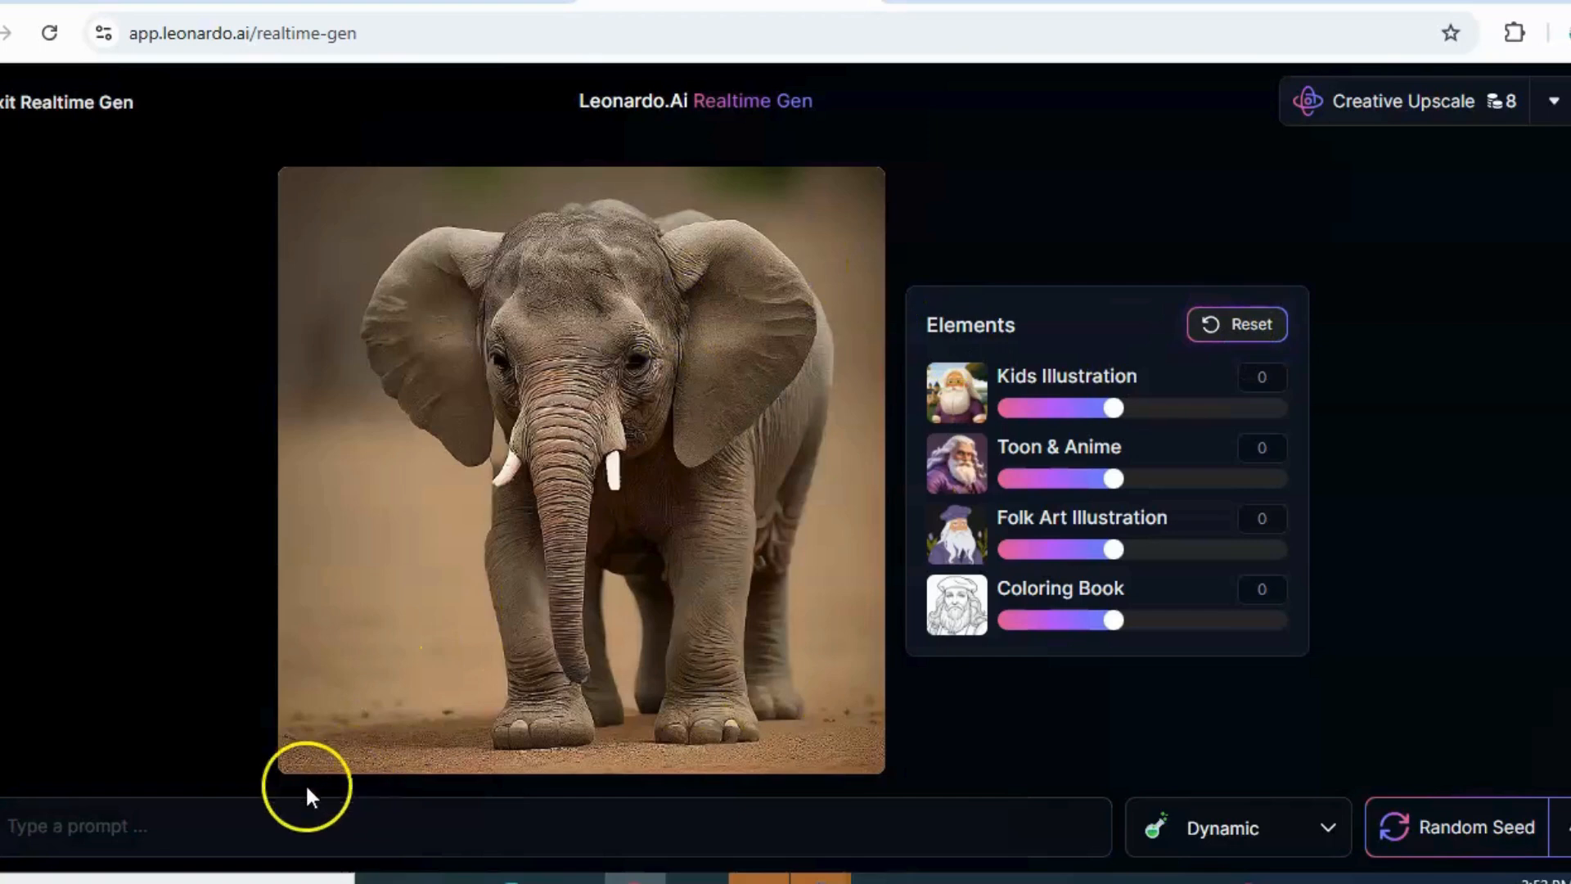
Generate a realtime image from the prompt "baby elephant"
left_click(149, 838)
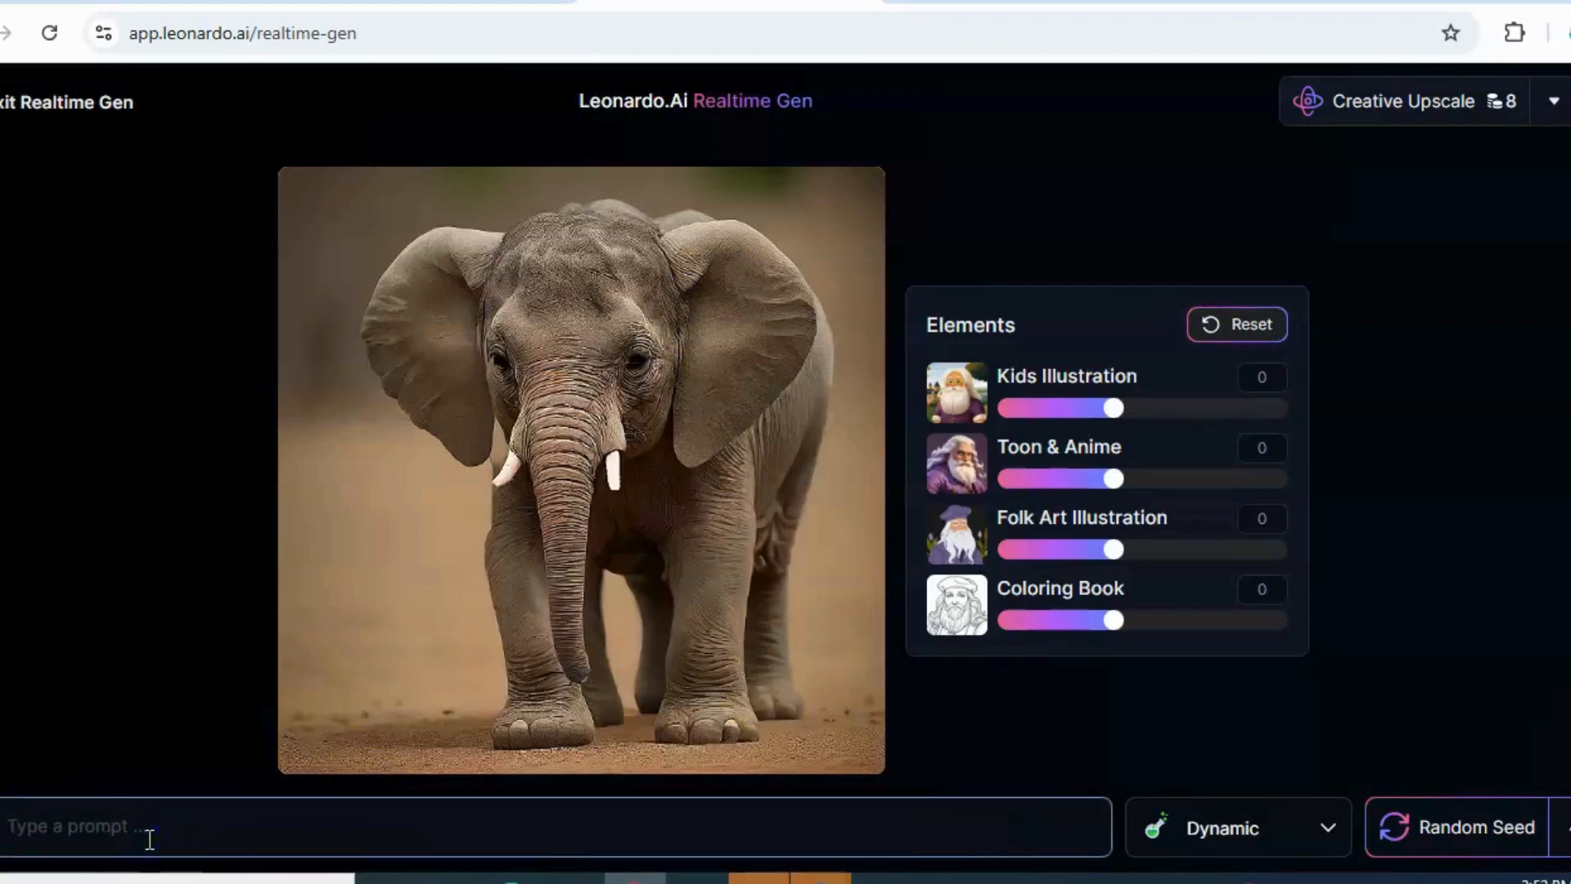
type("baa")
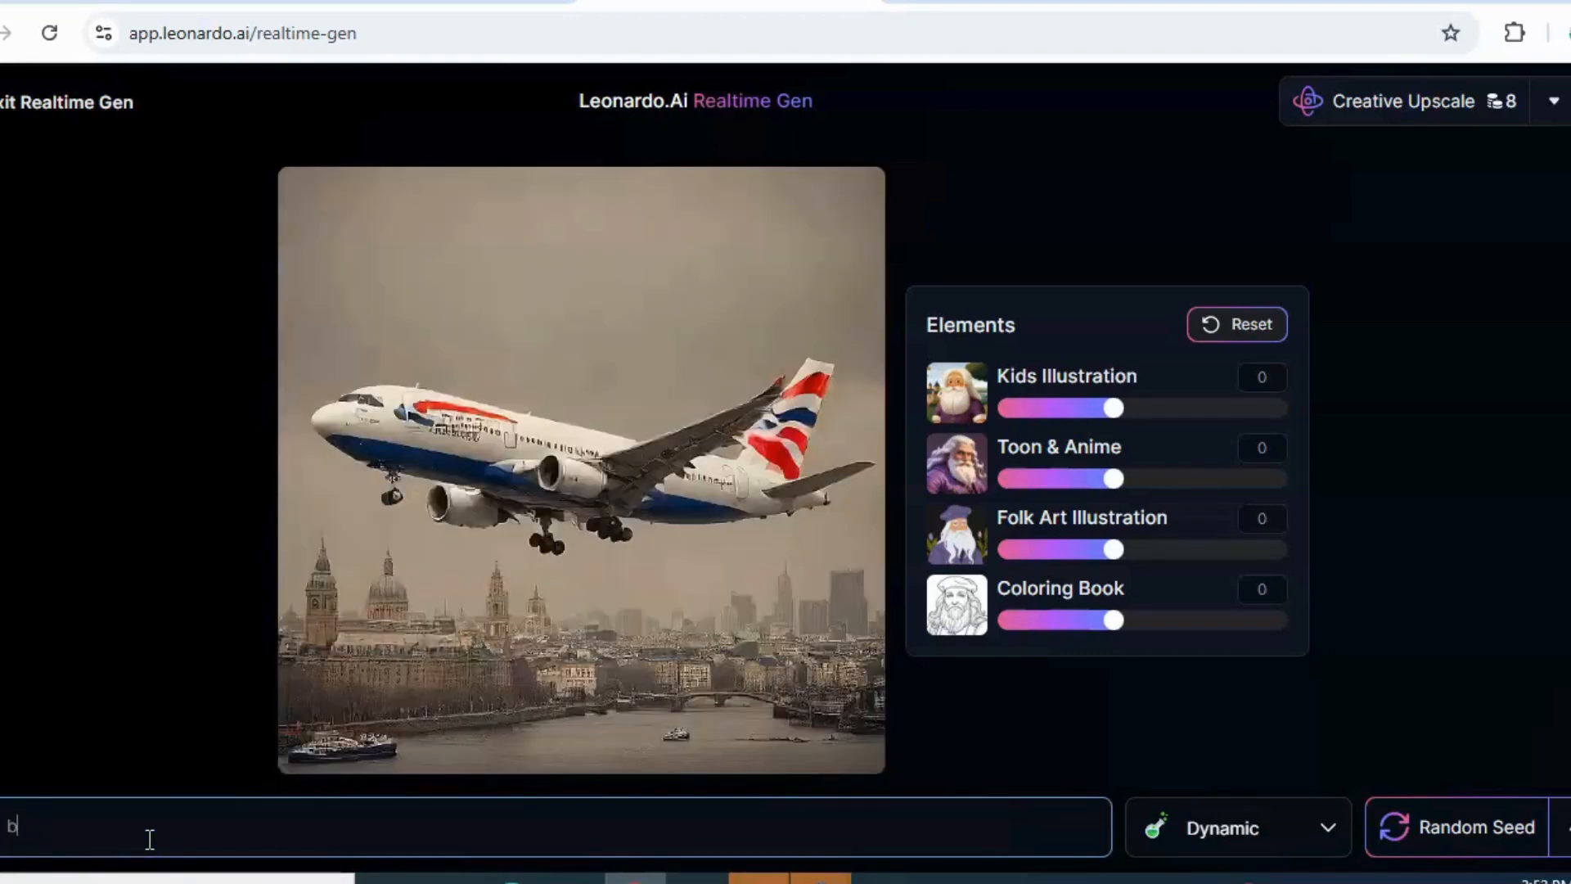
key("BackSpace")
type("bab")
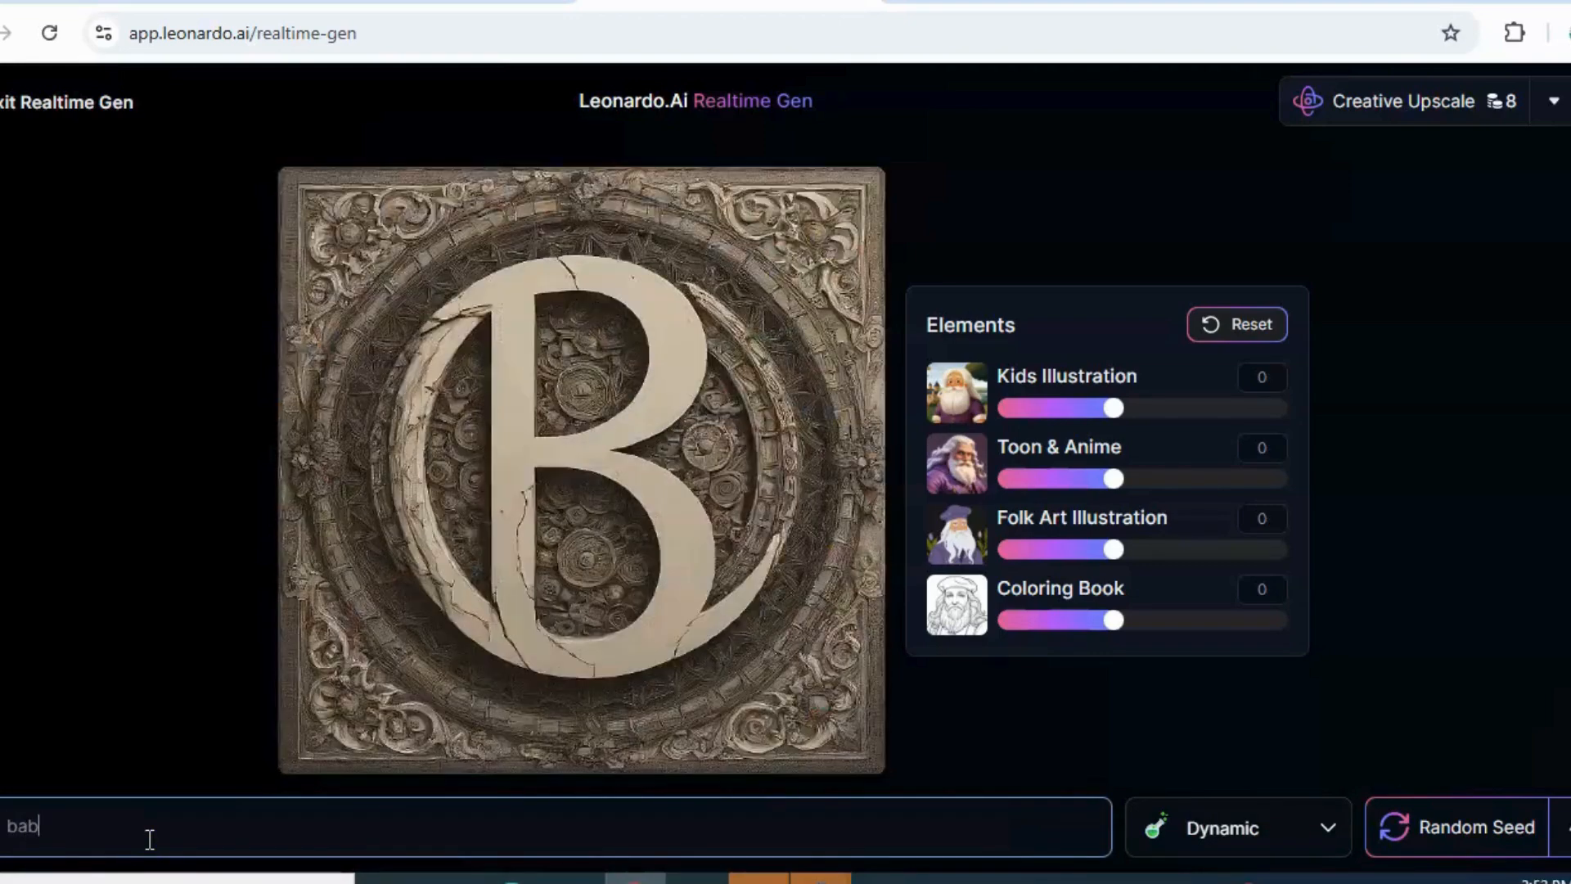
type("y ele")
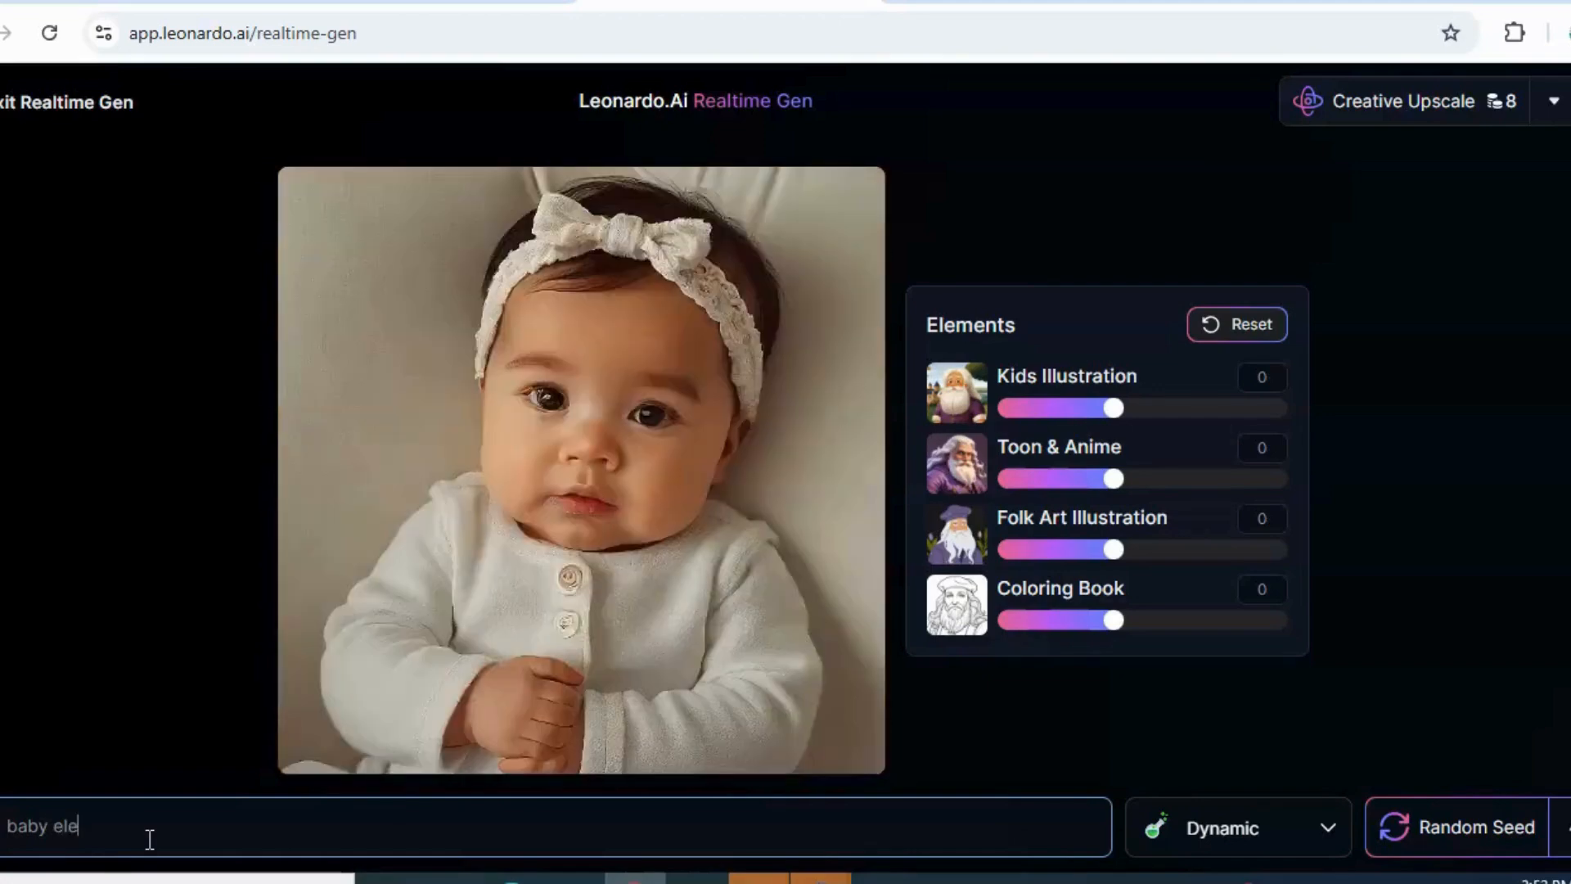
type("phant")
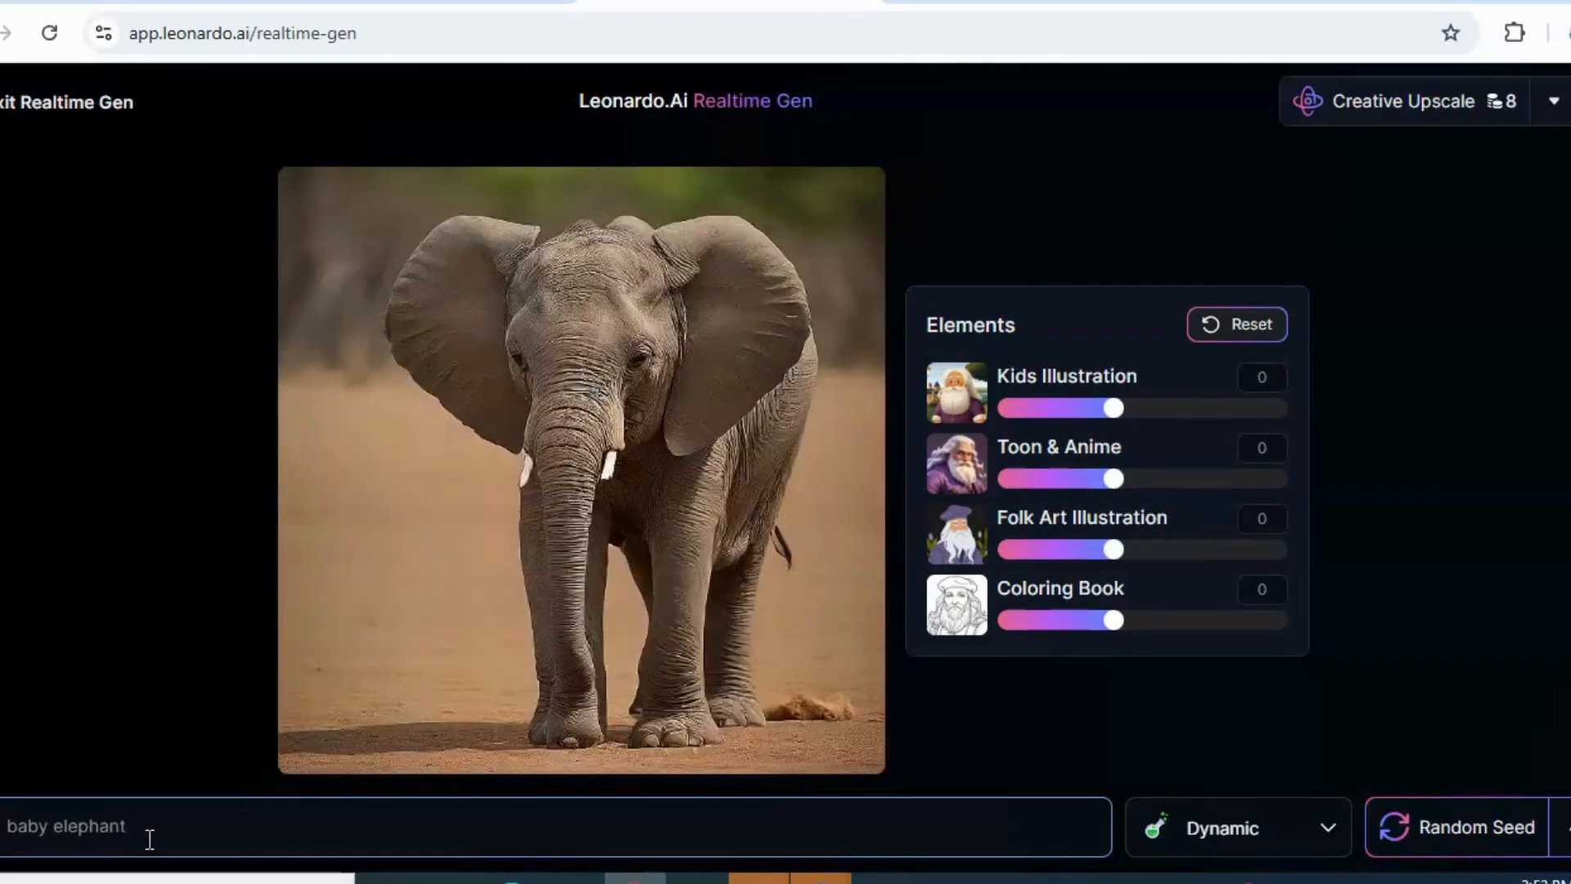
Replace the image prompt with "elephant"
triple_click(126, 828)
type("e")
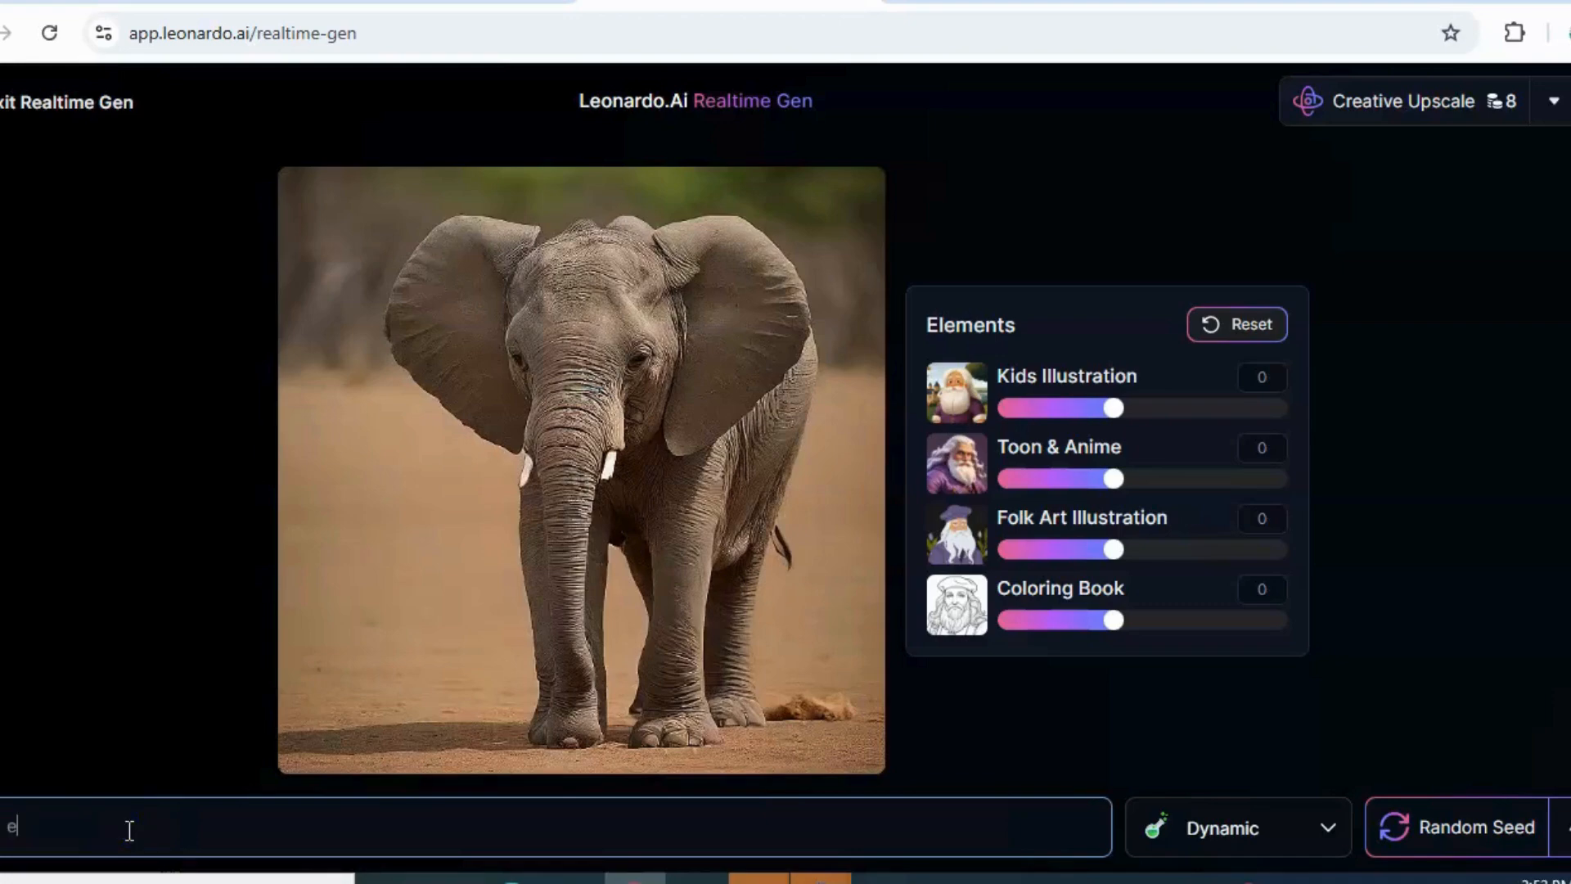
type("leph")
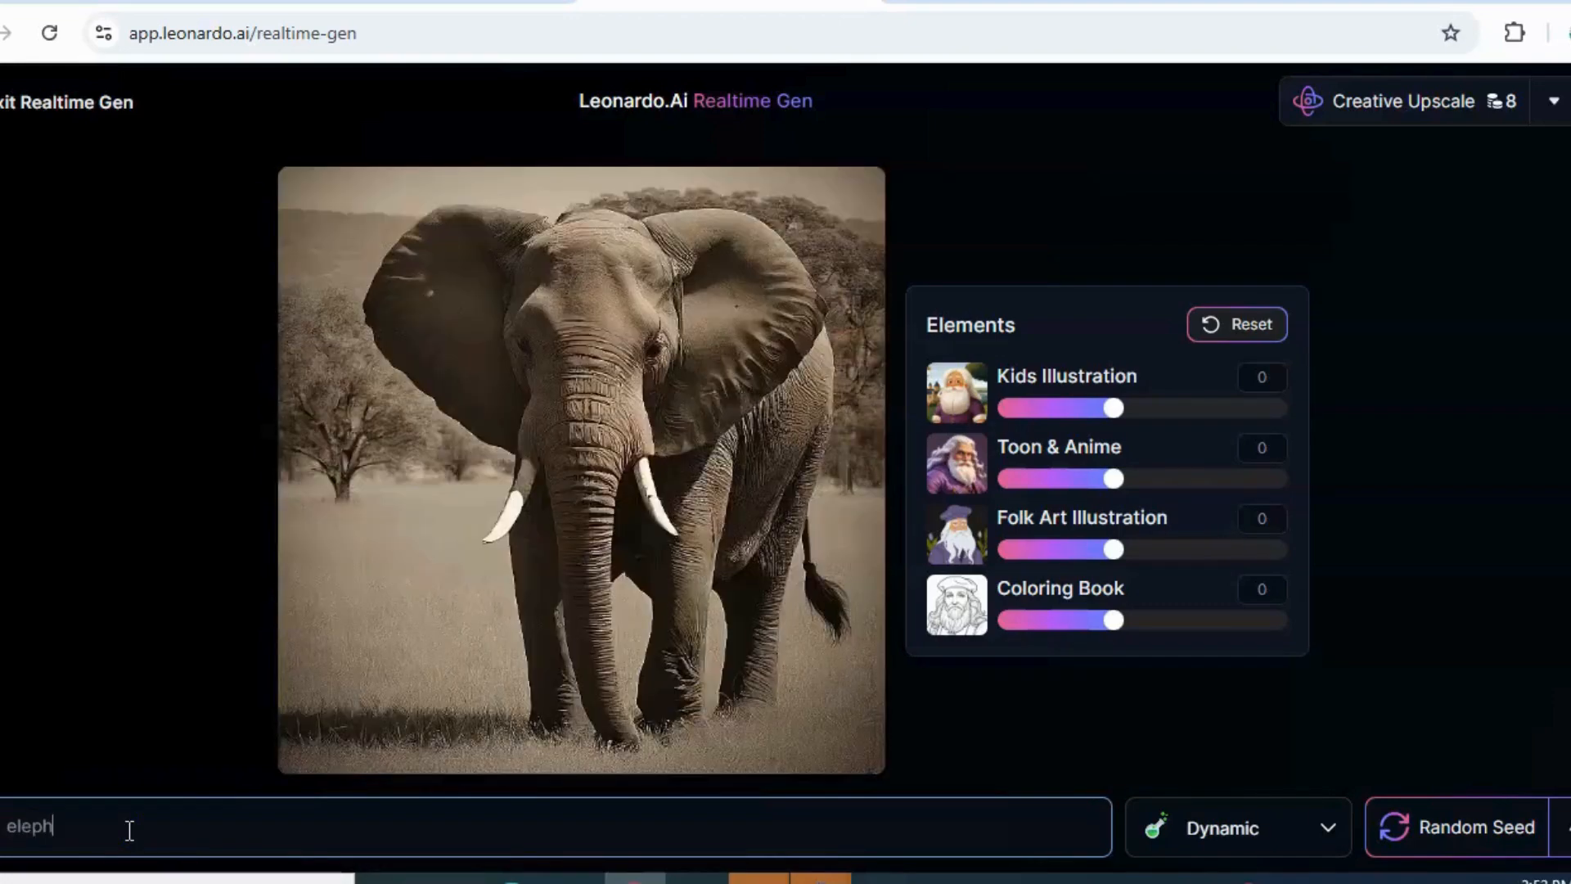
type("ant")
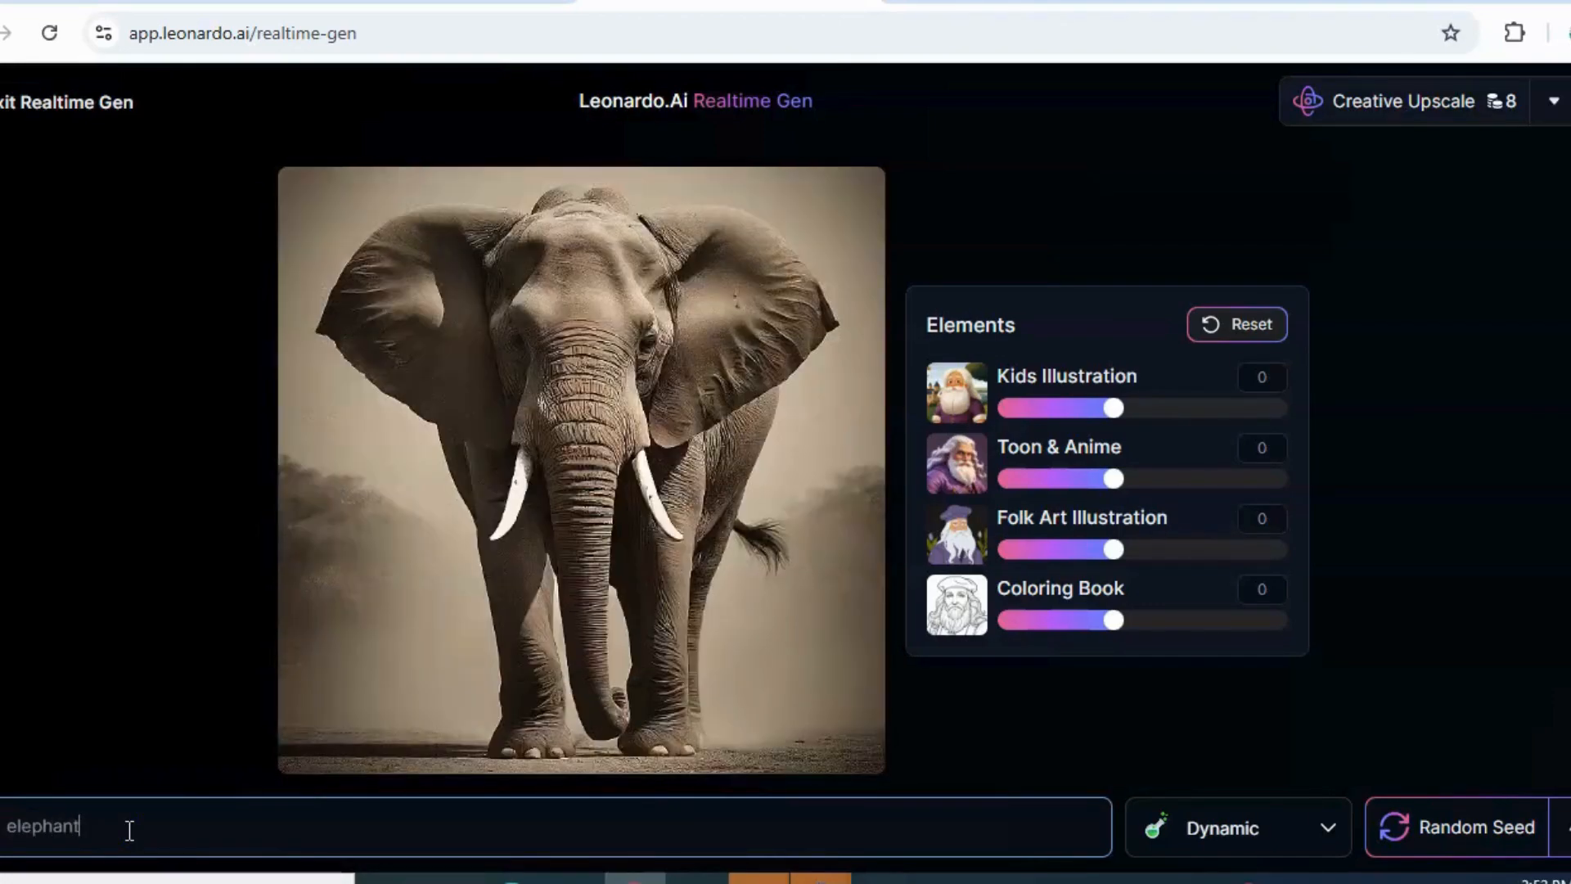
left_click(313, 851)
Set the Coloring Book element strength to 1.5 and download the elephant image
left_click_drag(1114, 622, 1297, 630)
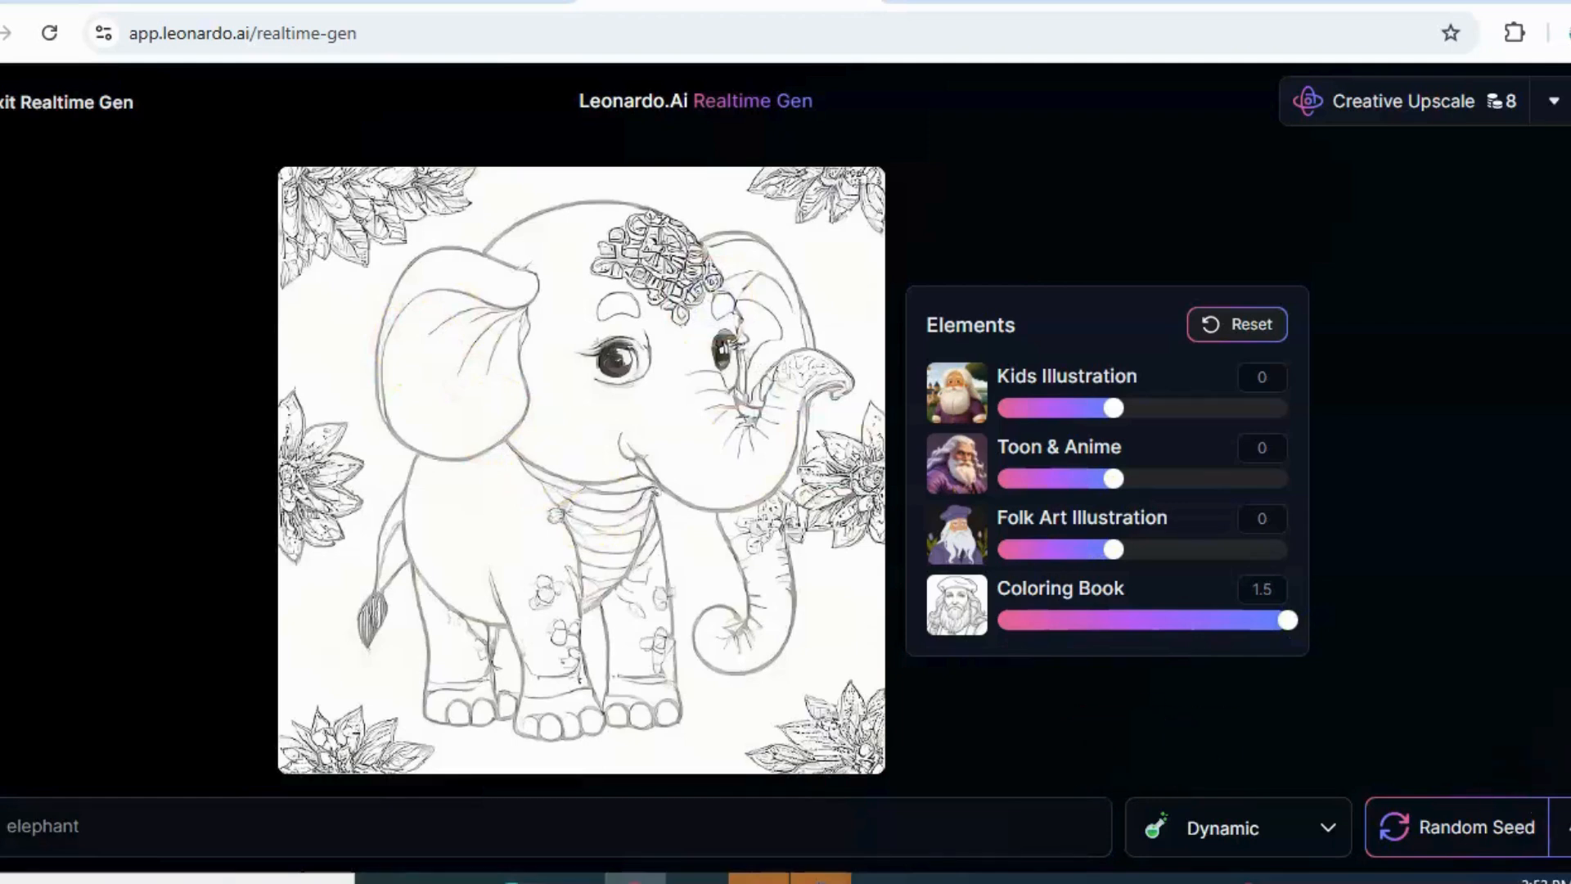
left_click(1559, 827)
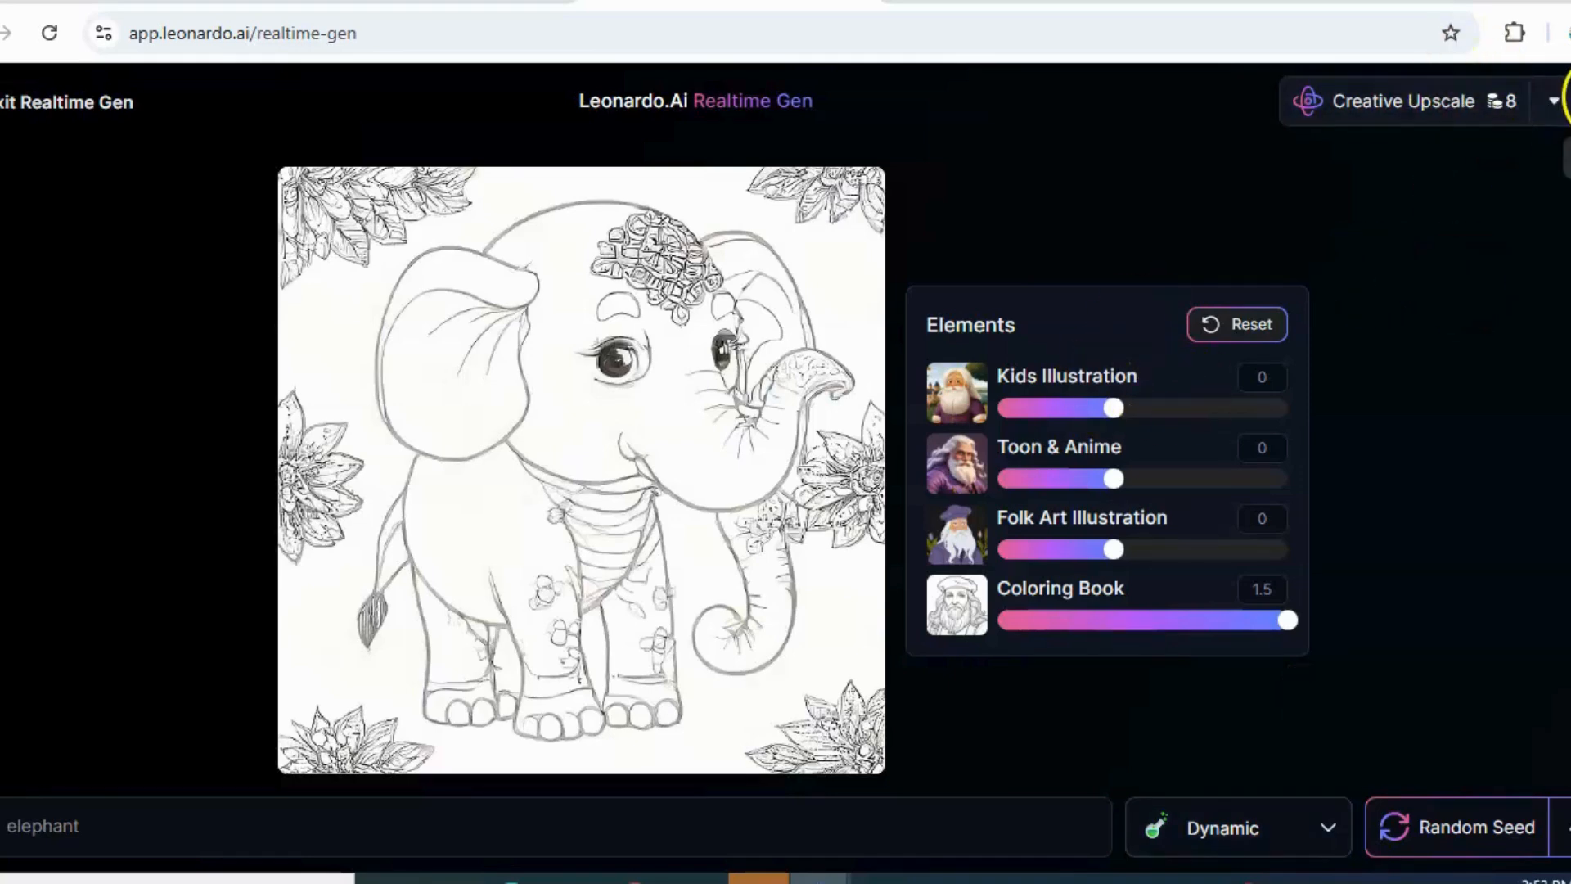
left_click(1569, 110)
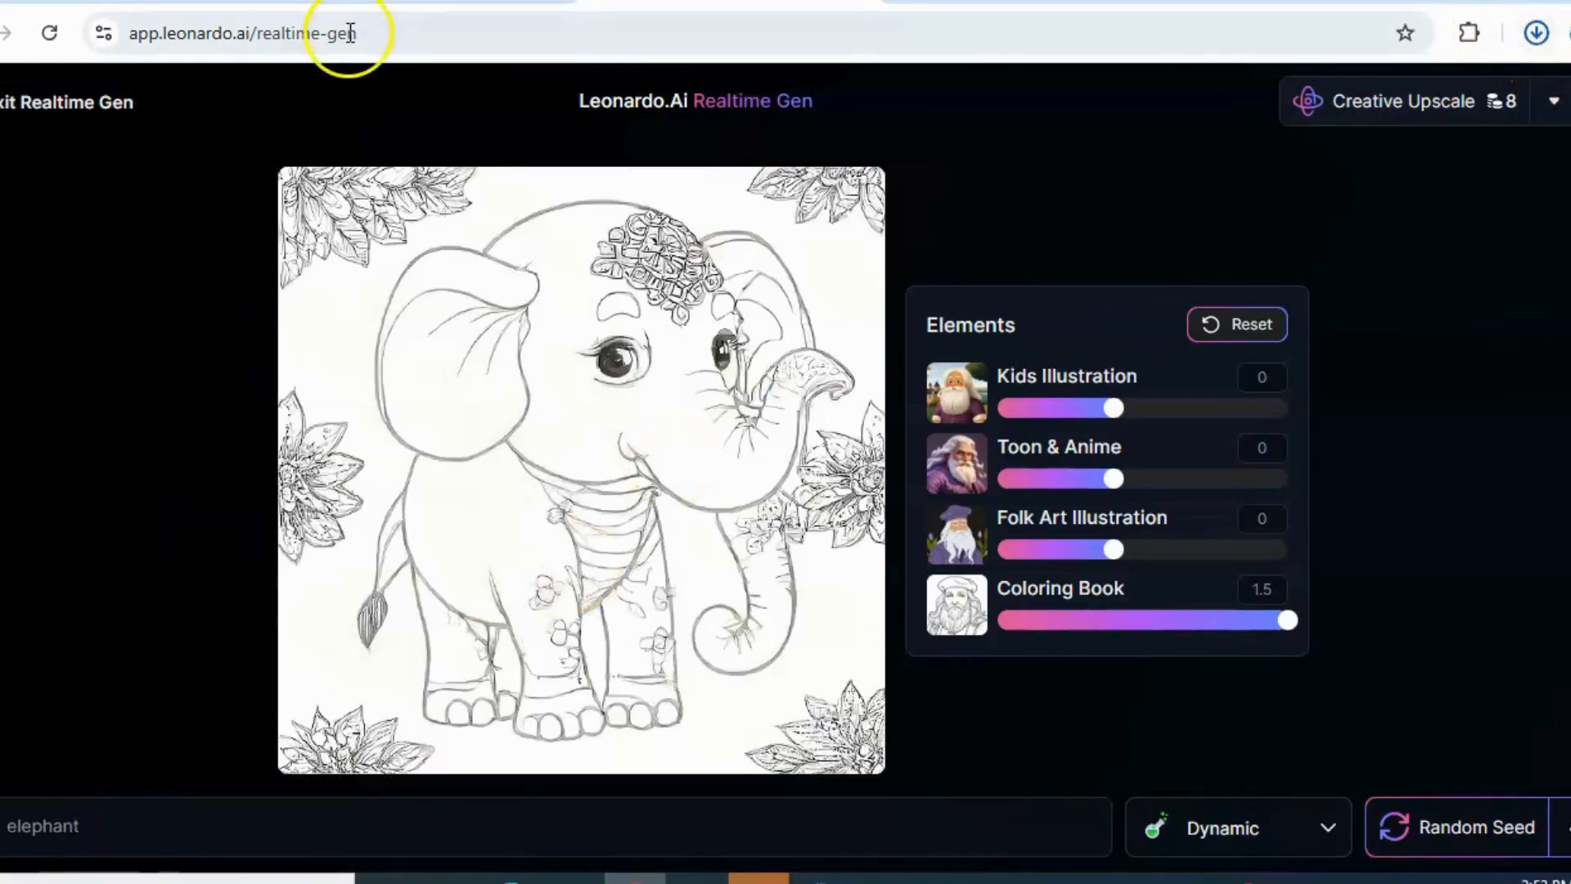
Check the ChatGPT animal list, replace the Leonardo.Ai prompt with "lion" and set the Coloring Book strength to 0.8
left_click(982, 2)
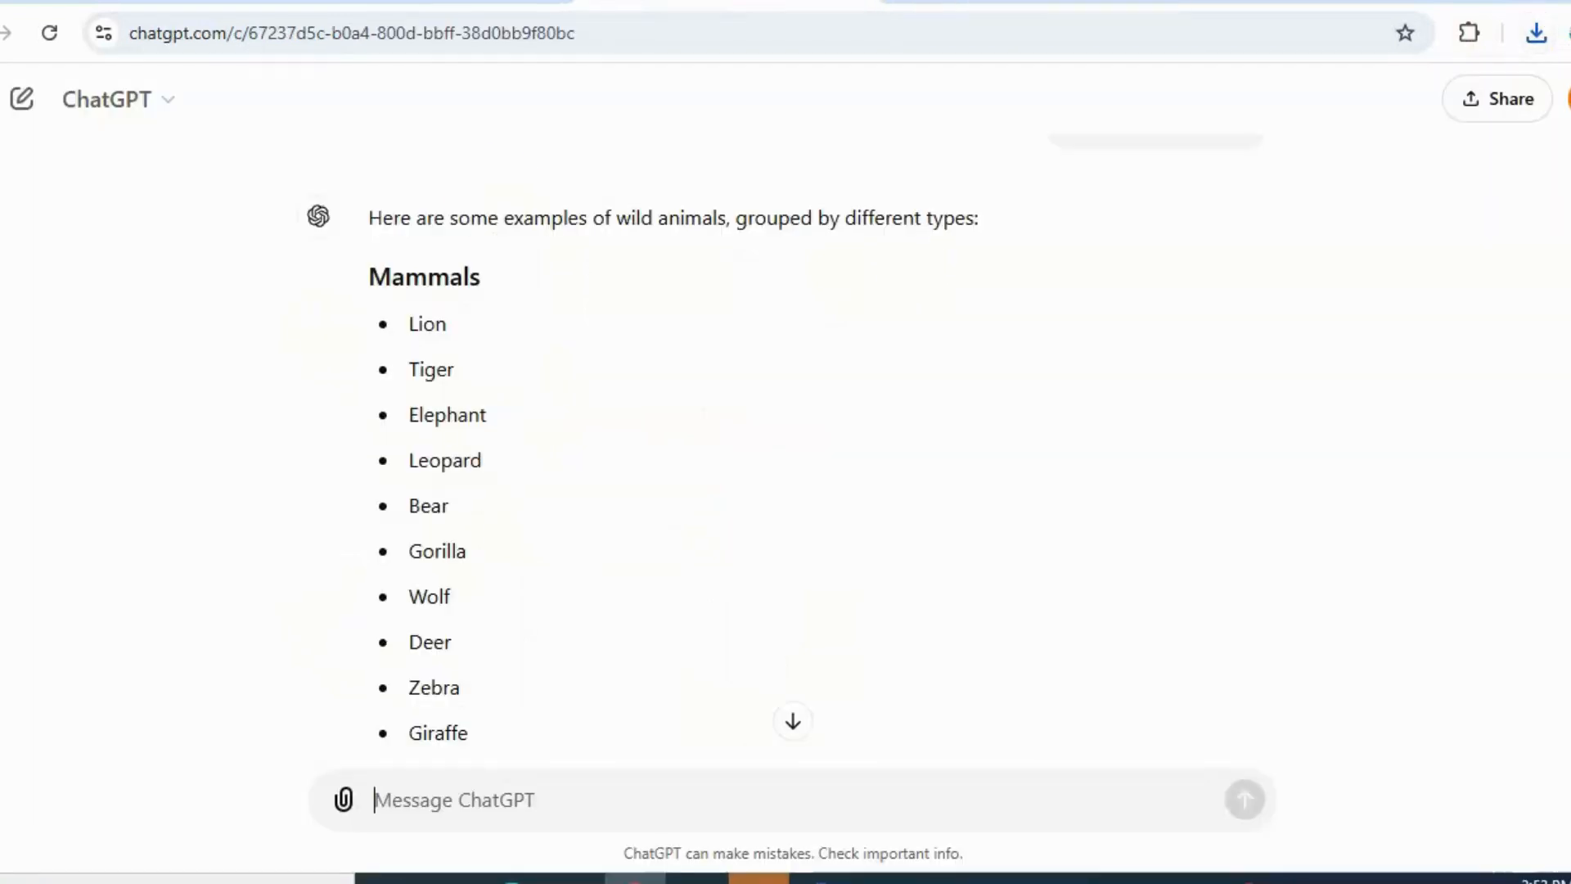
left_click(1023, 2)
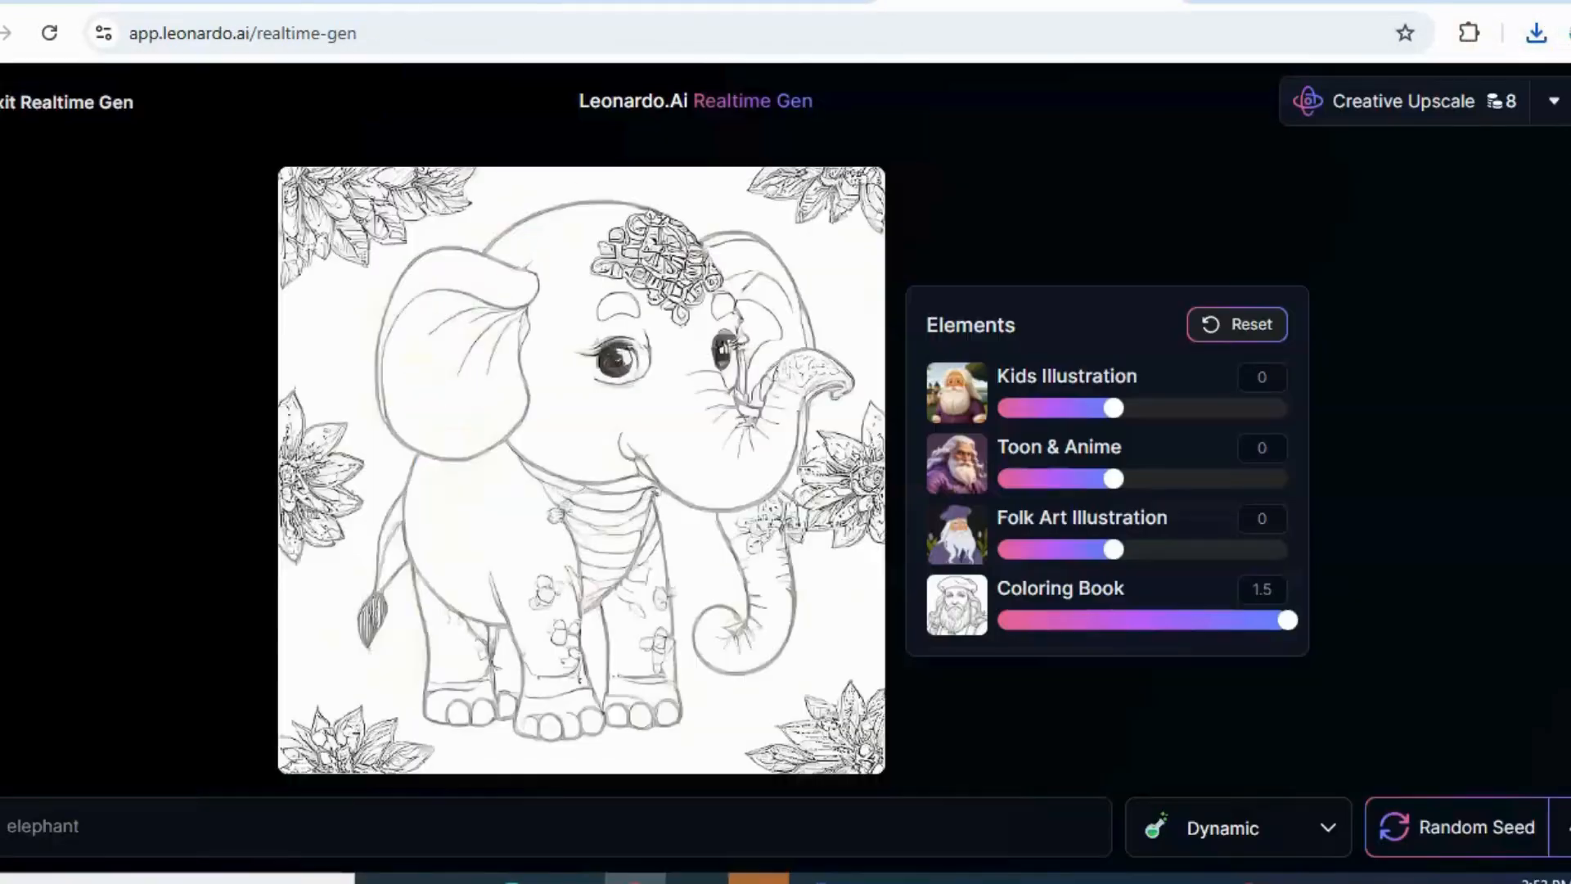
triple_click(265, 841)
key("BackSpace")
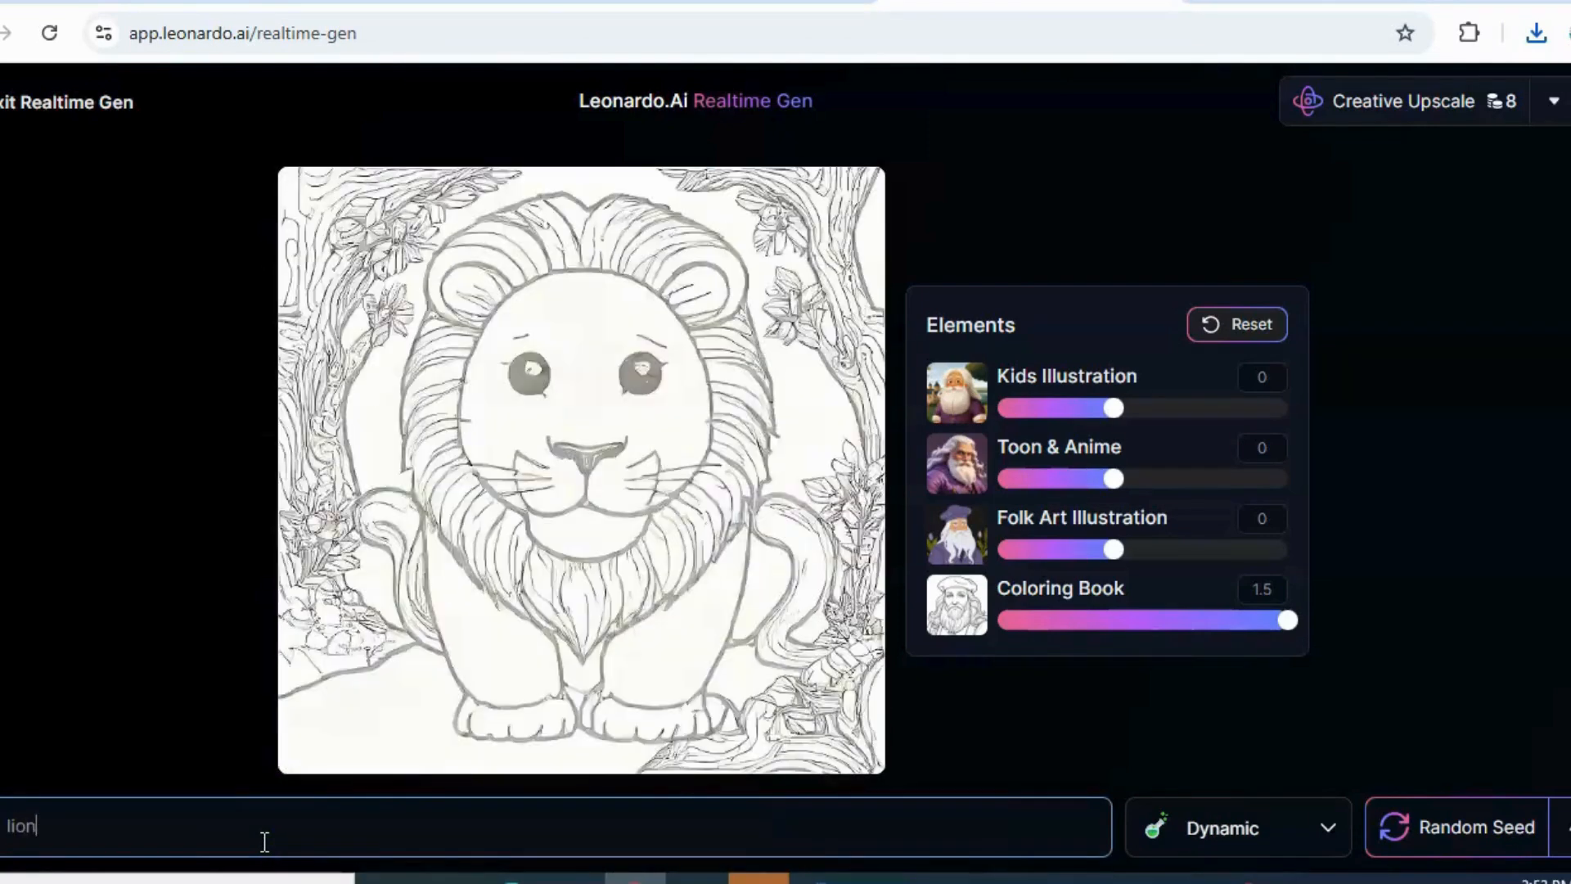
left_click_drag(1280, 626, 1204, 628)
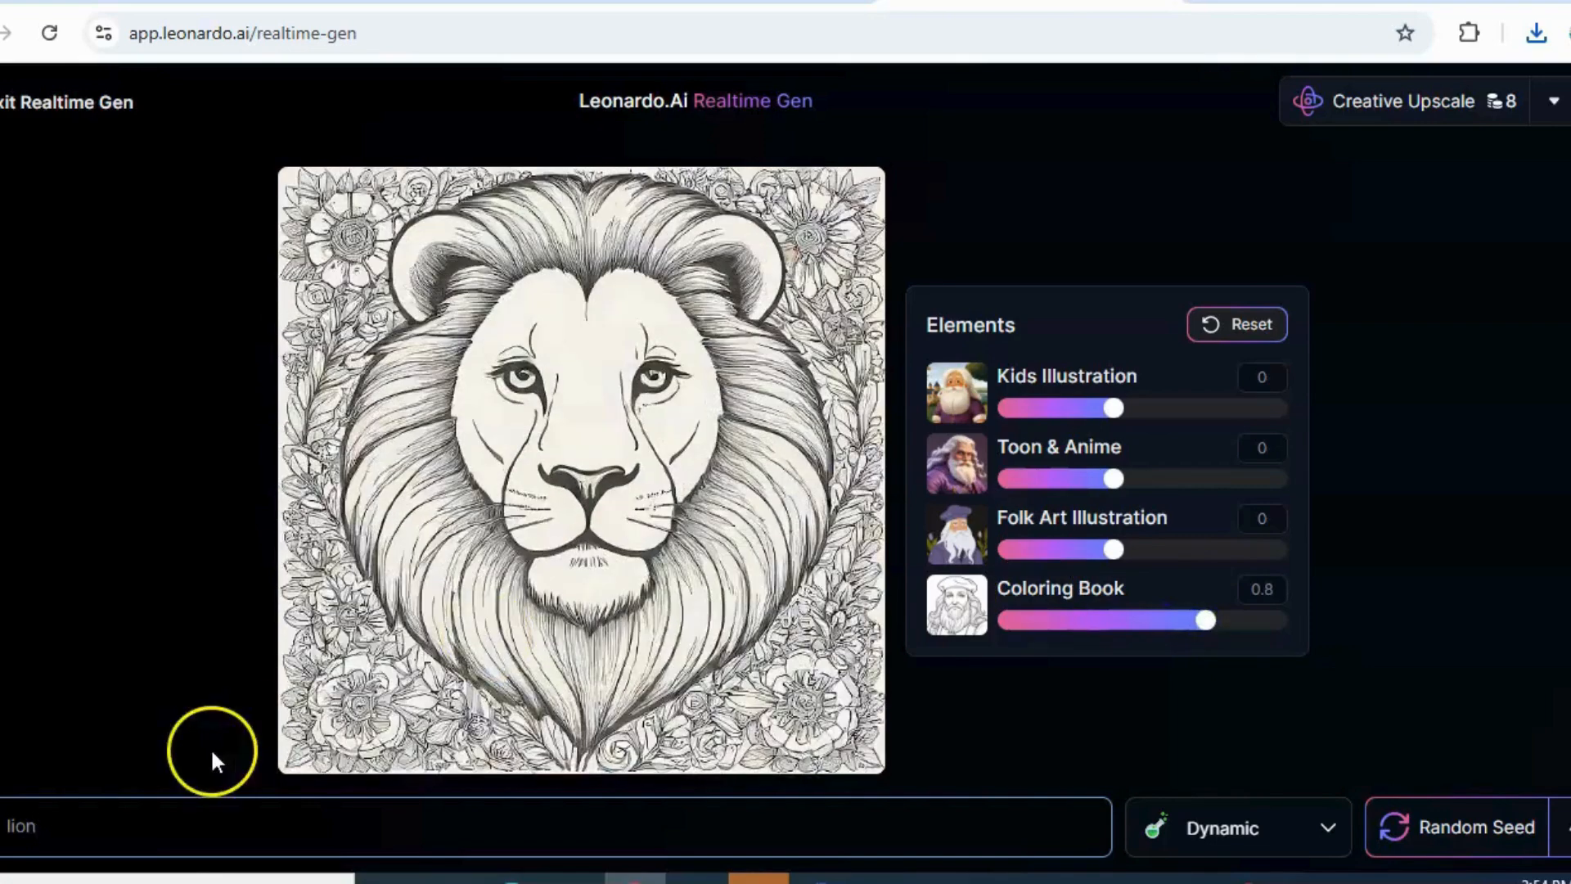
Change the image prompt to "lion with baby cub" and set the Coloring Book strength to 1
double_click(174, 833)
key("BackSpace")
type("l")
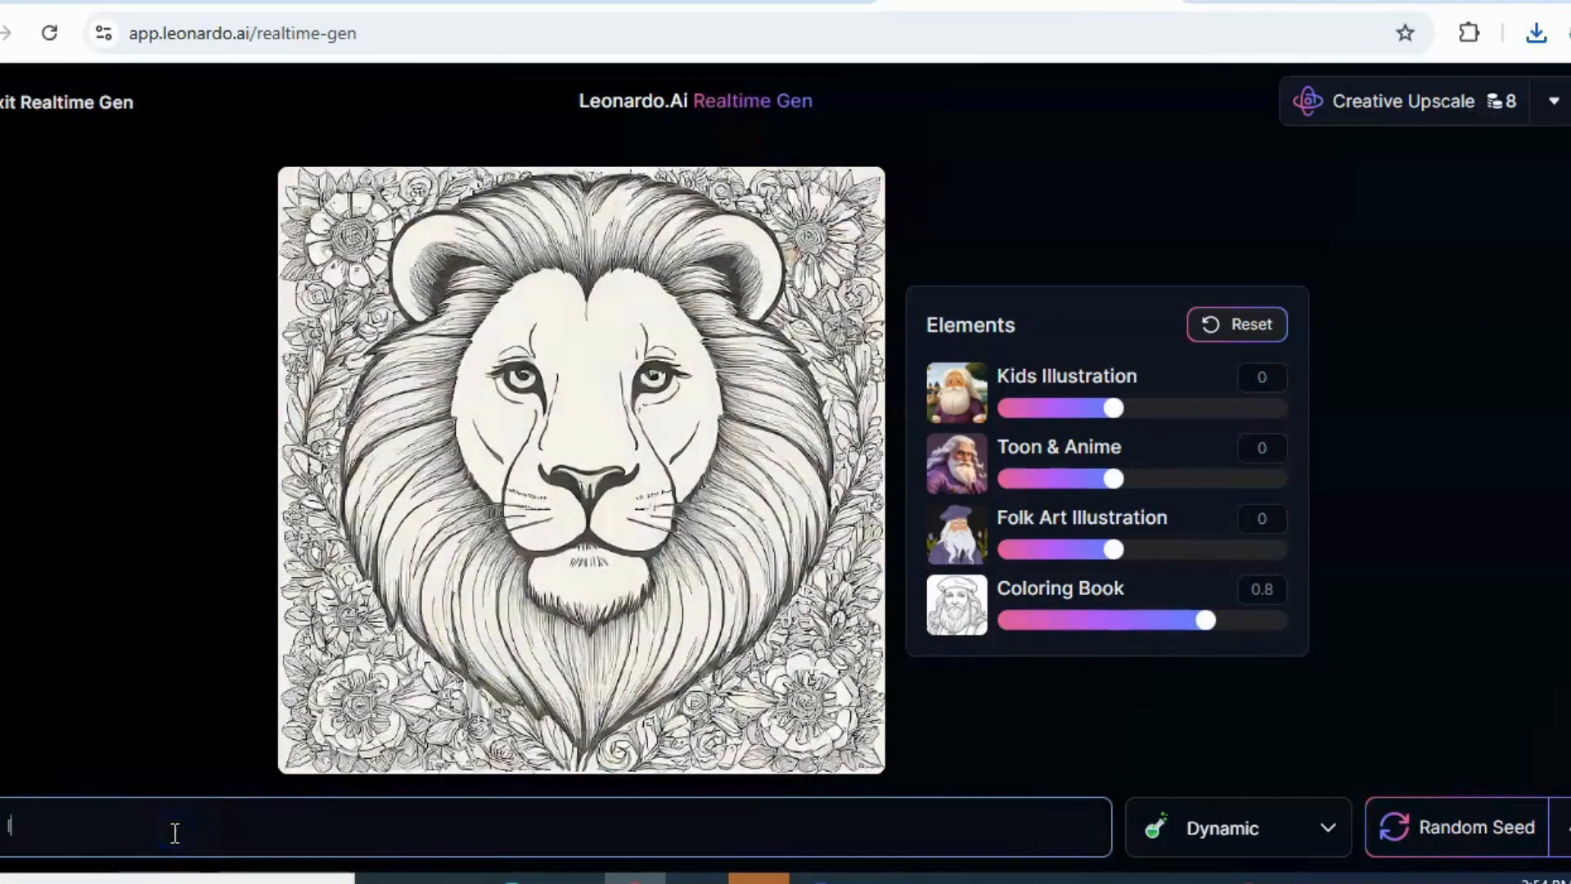
type("ion wi")
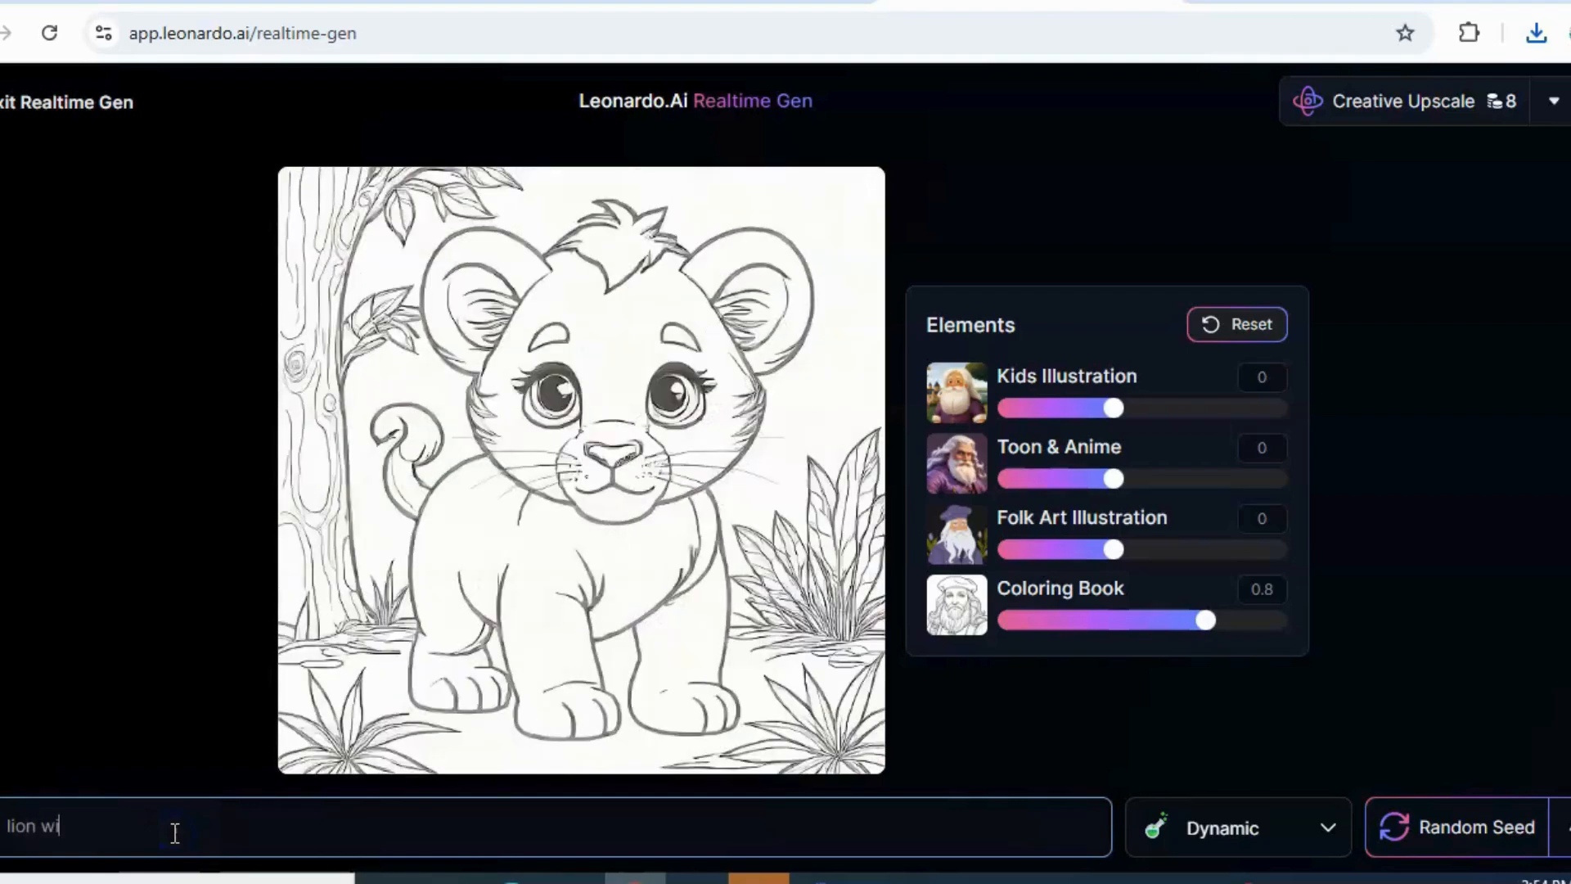
type("th bab")
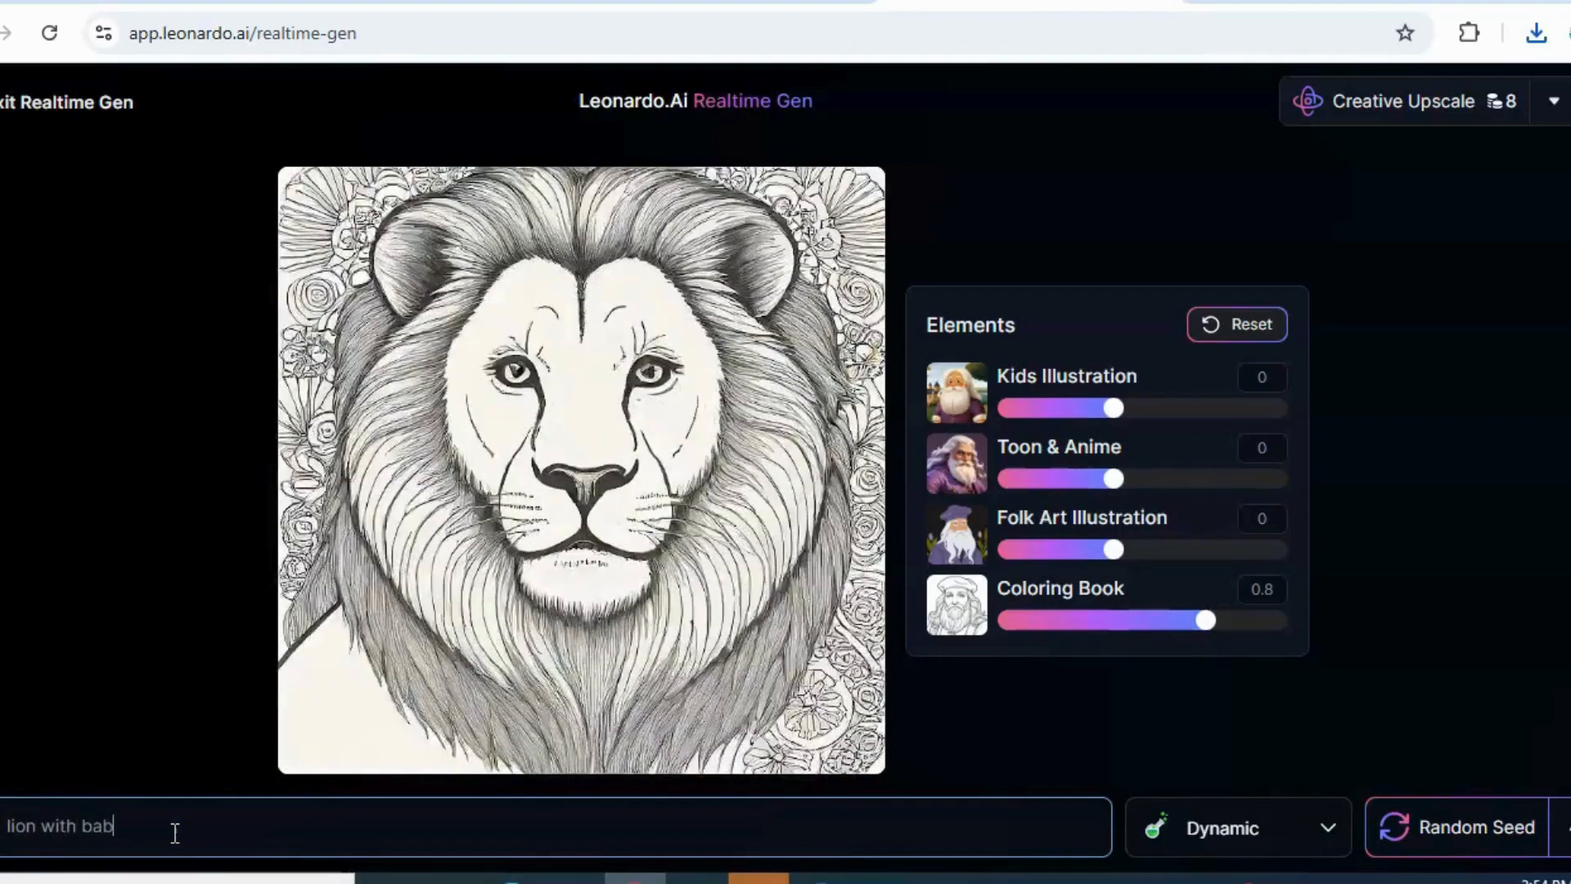
type("y c")
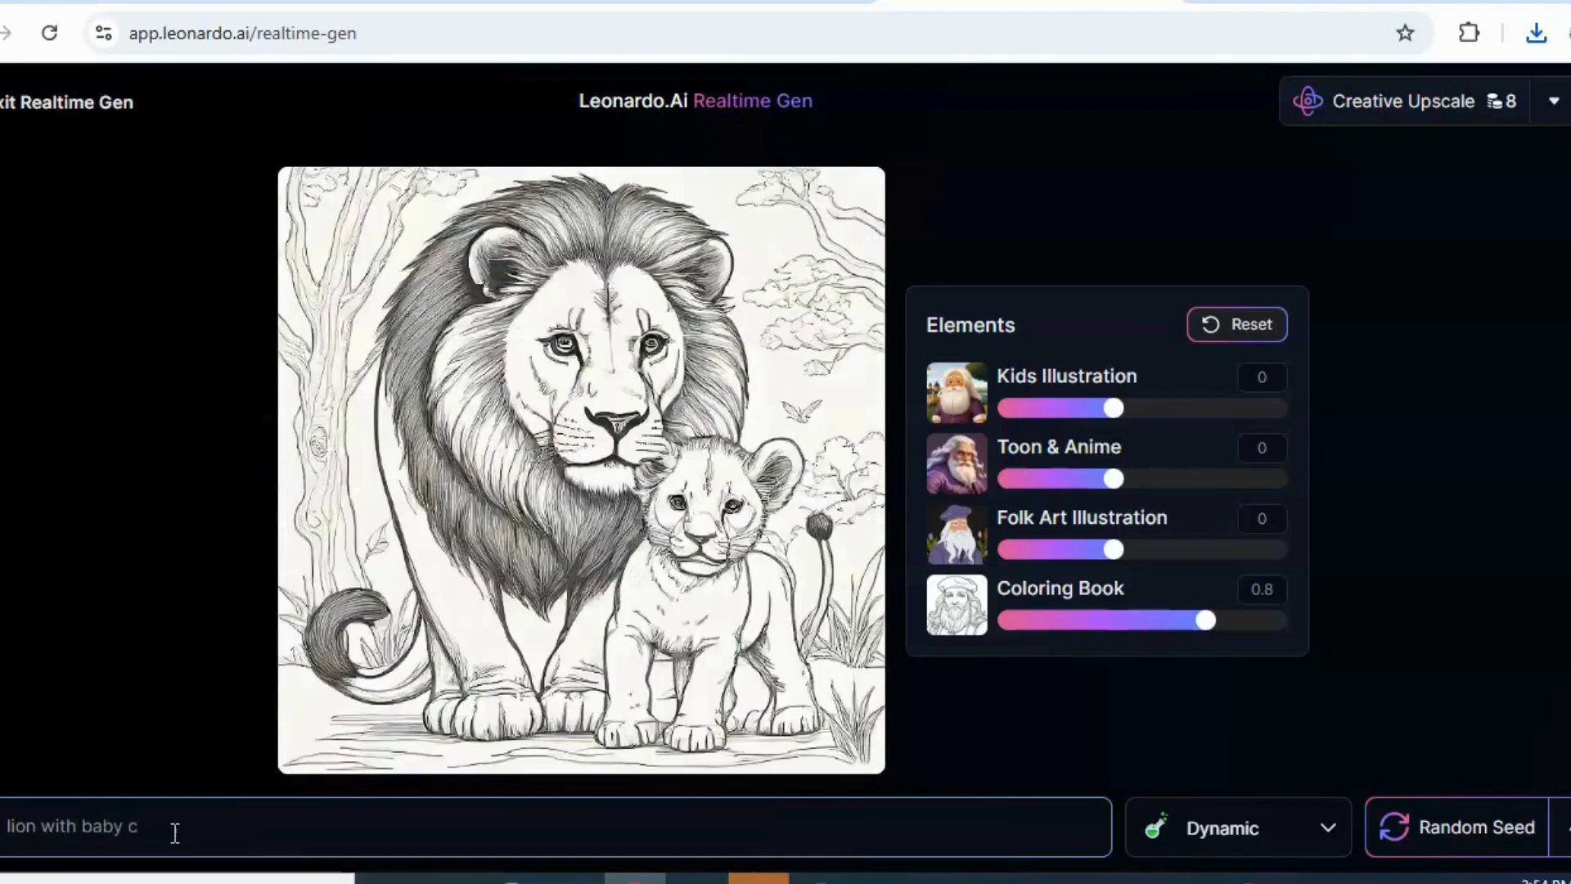
type("ub")
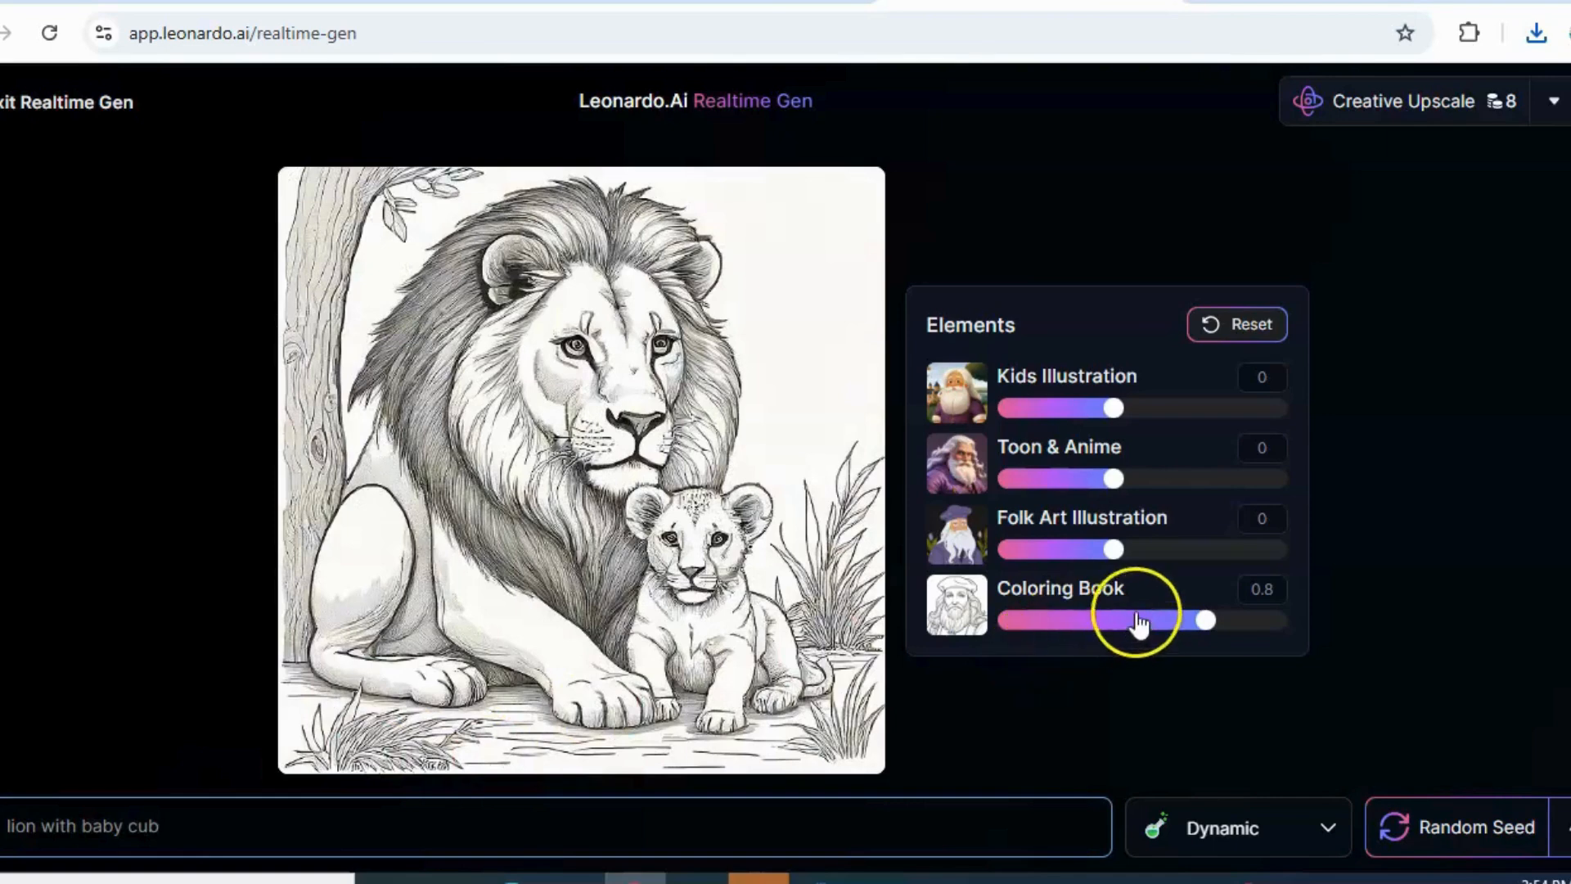
left_click_drag(1205, 619, 1239, 630)
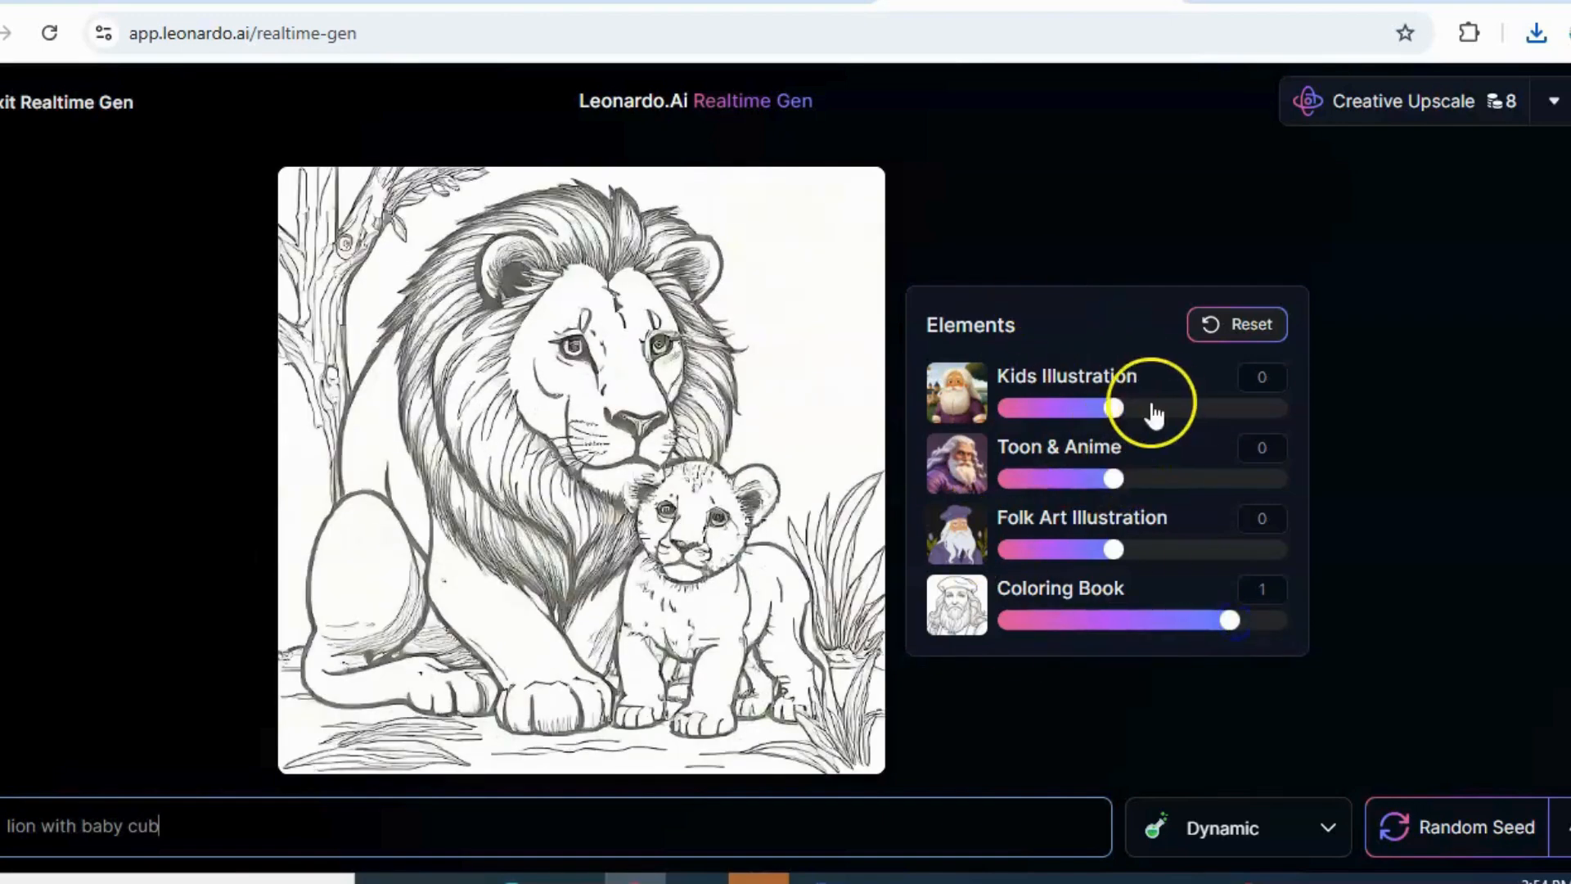
Try Toon & Anime at 0.3 combined with Coloring Book at 0.3, and return Toon & Anime to 0
left_click_drag(1114, 480, 1151, 483)
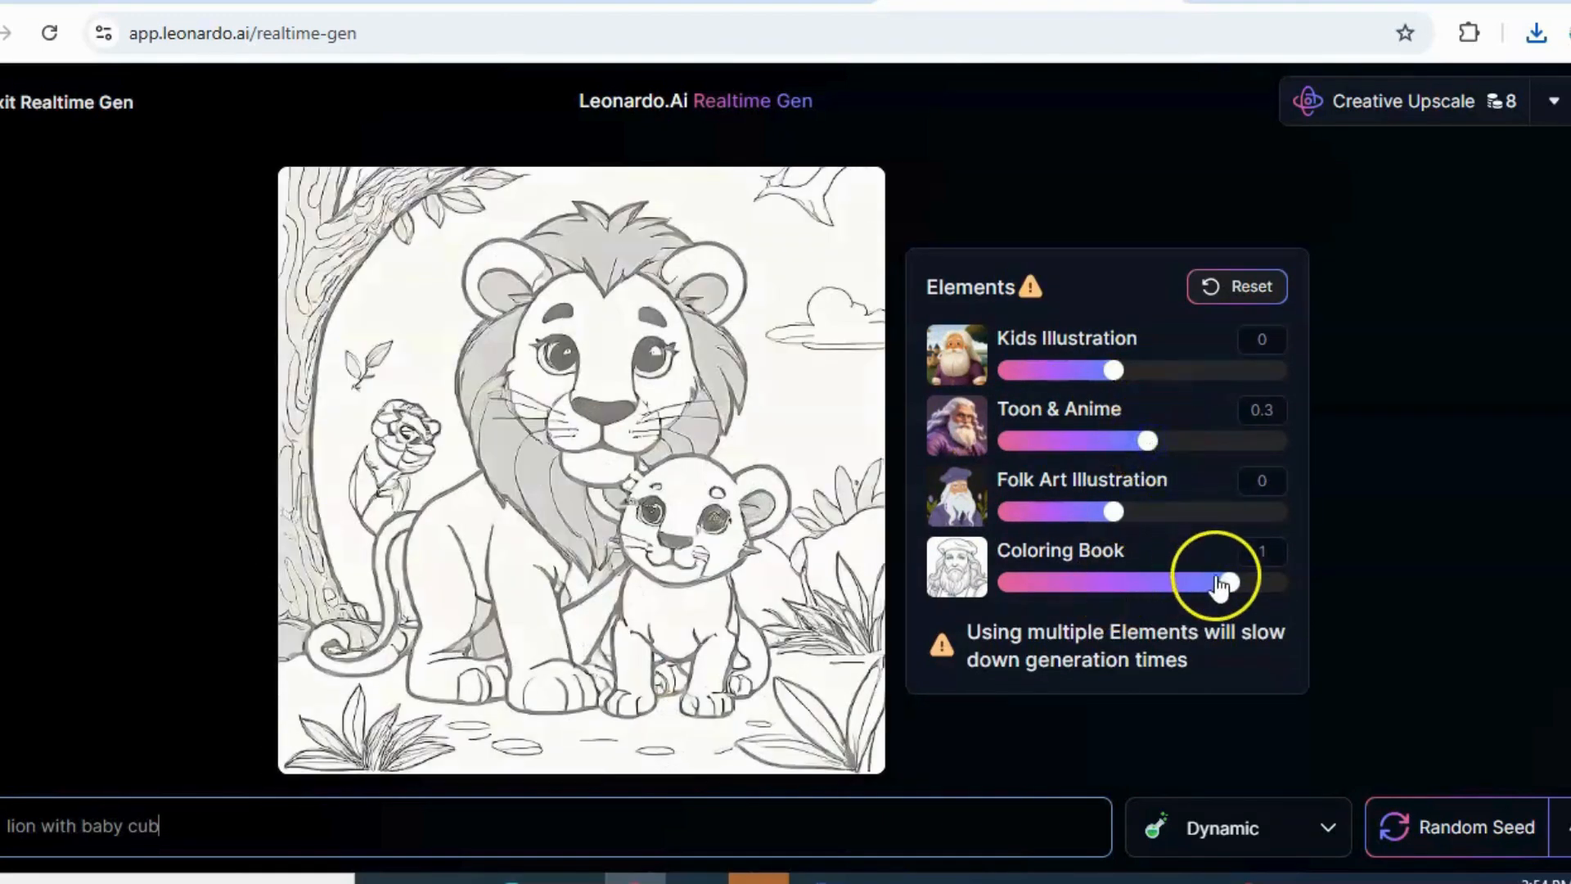
left_click_drag(1227, 582, 1148, 595)
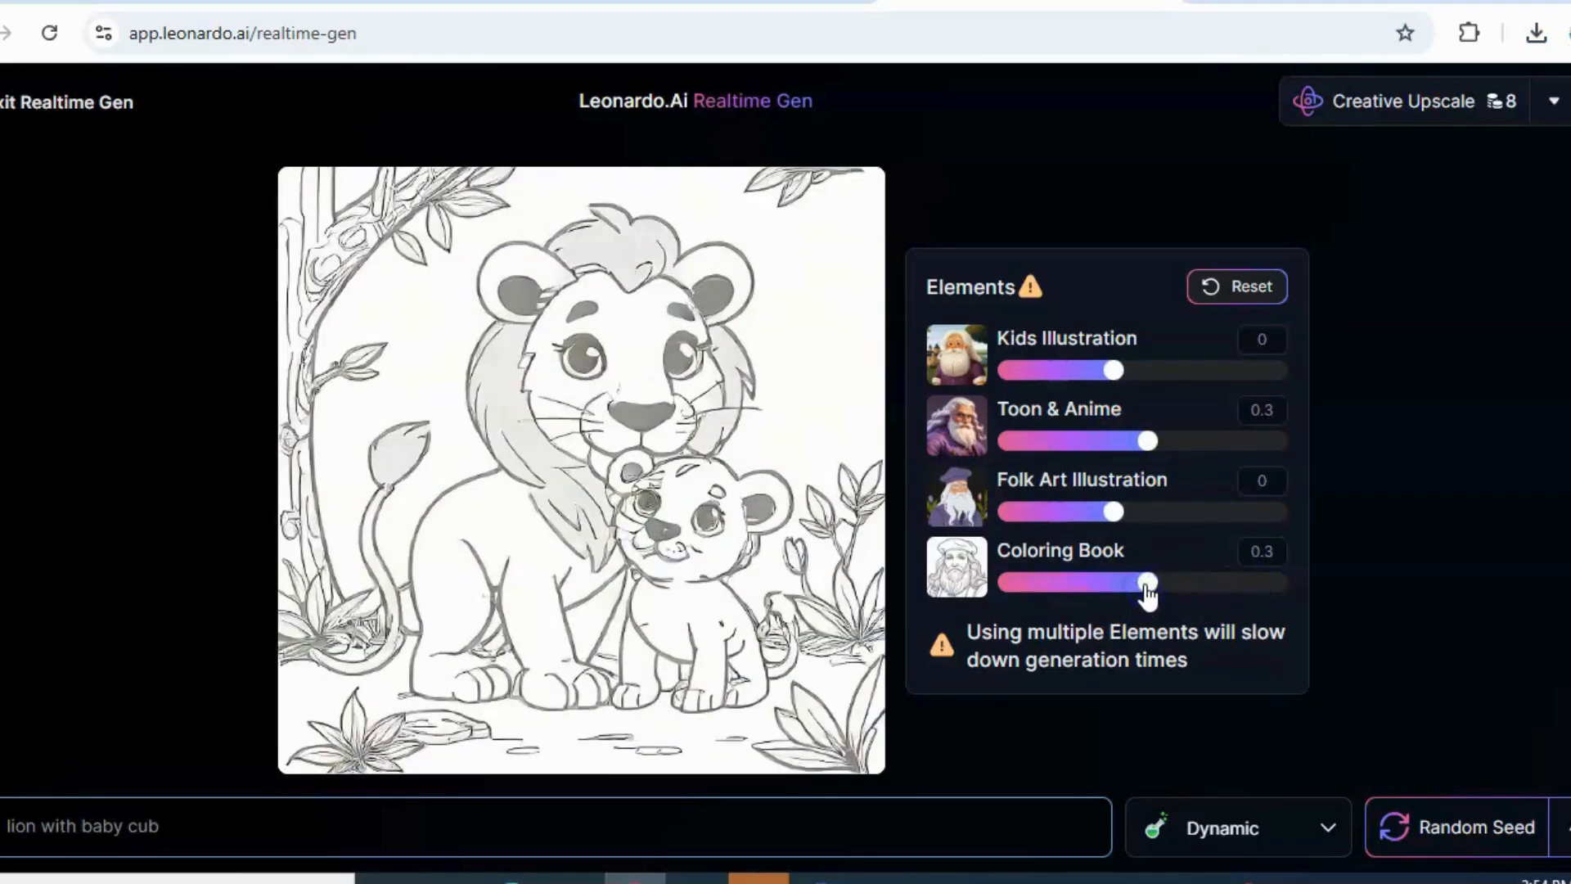
left_click_drag(1146, 442, 1119, 442)
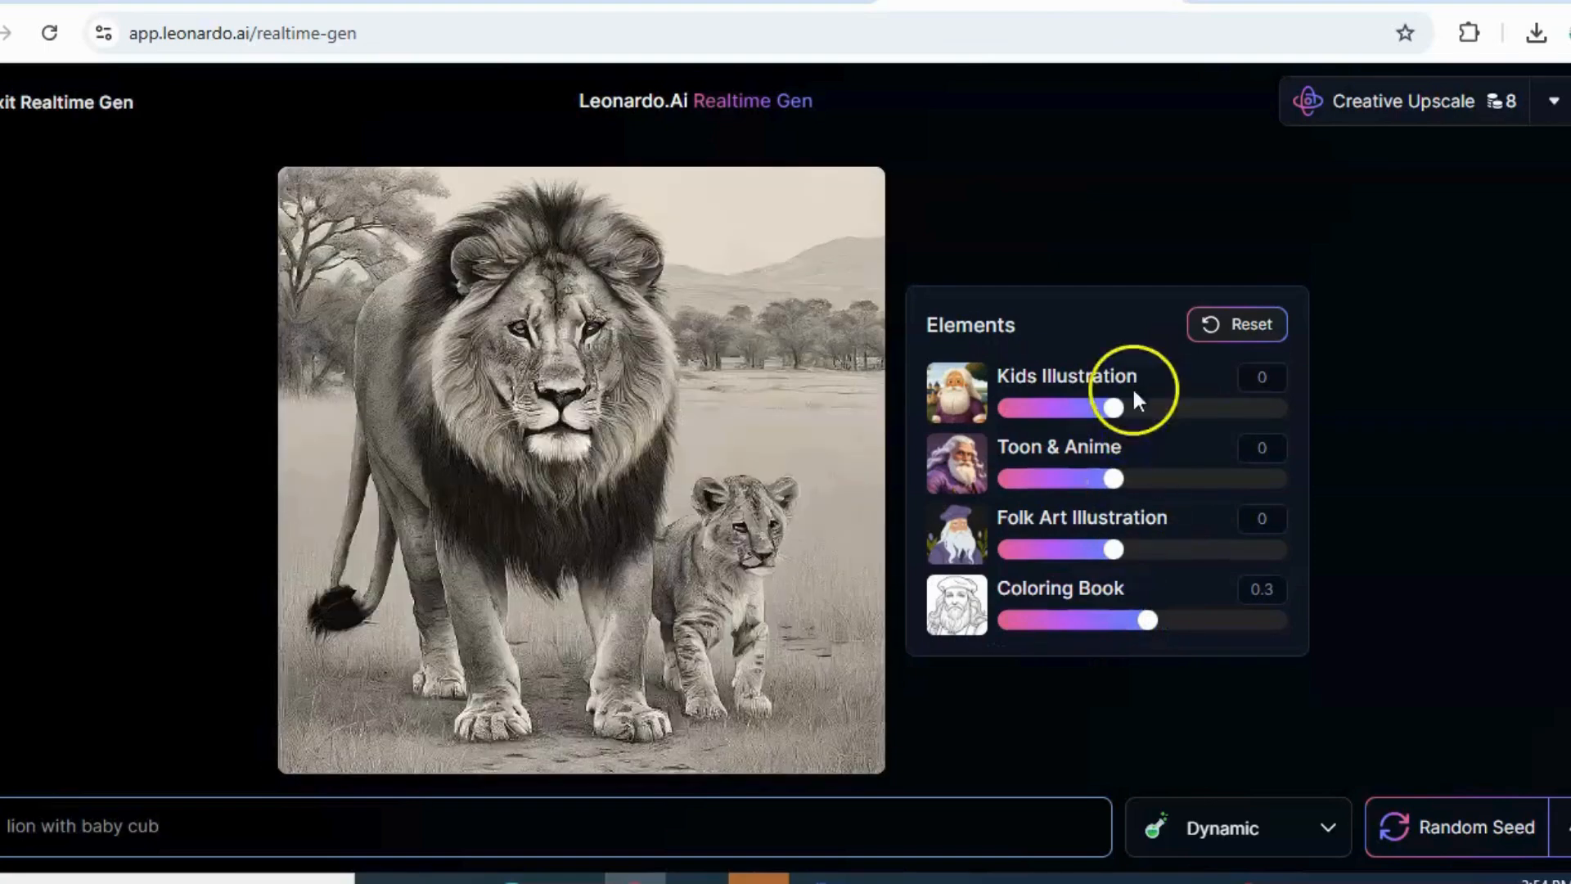
Set the Coloring Book strength to 1.1 and replace the image prompt with "lion sleeping"
left_click_drag(1136, 624, 1223, 630)
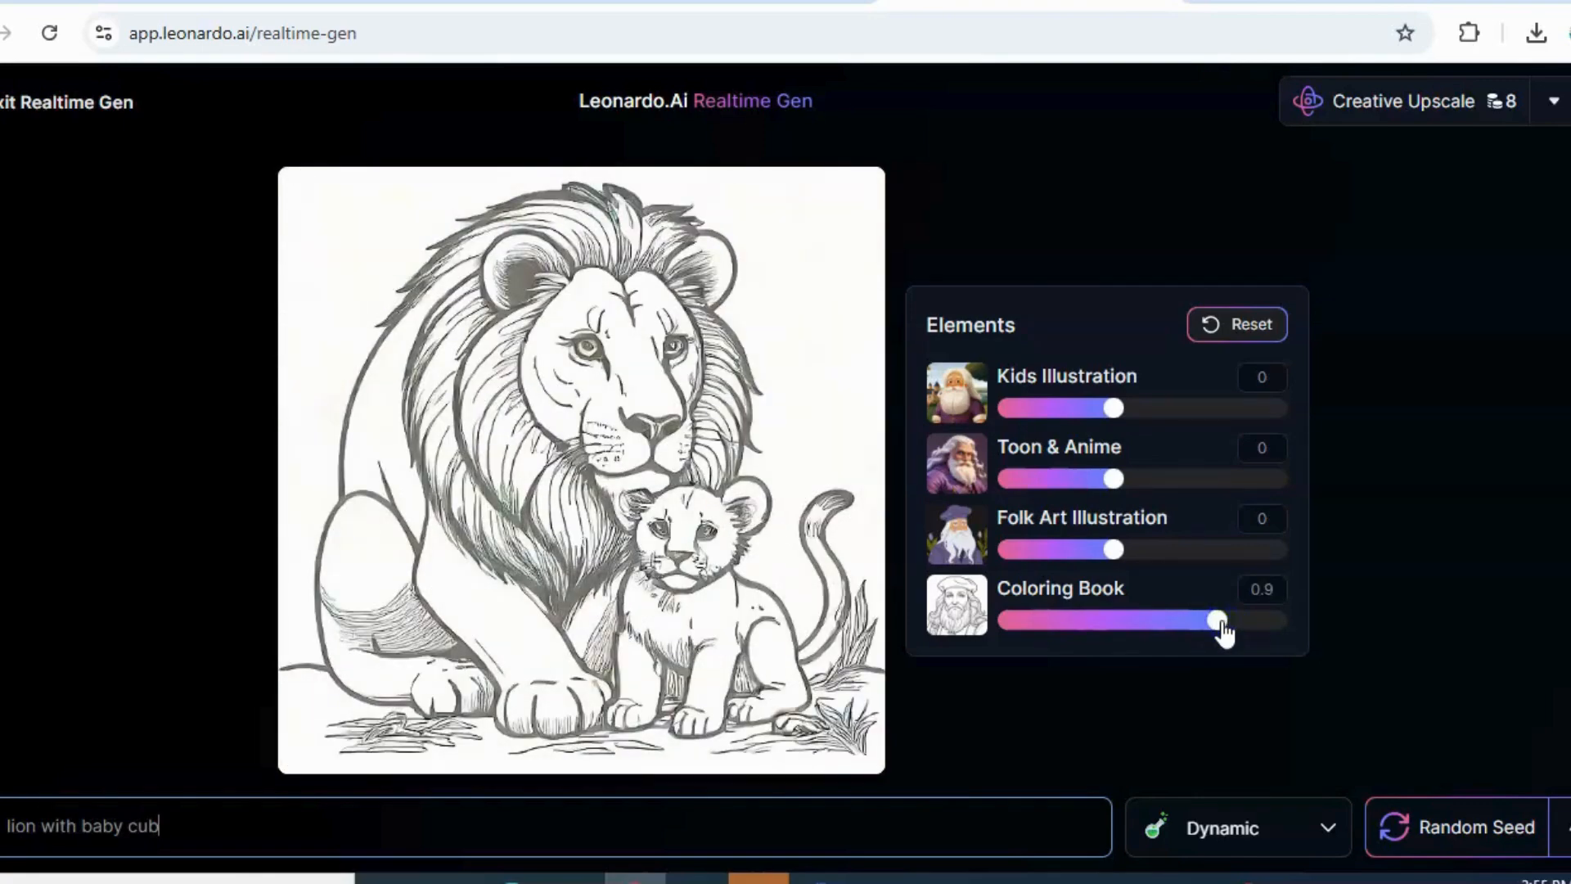
left_click_drag(1225, 633, 1242, 625)
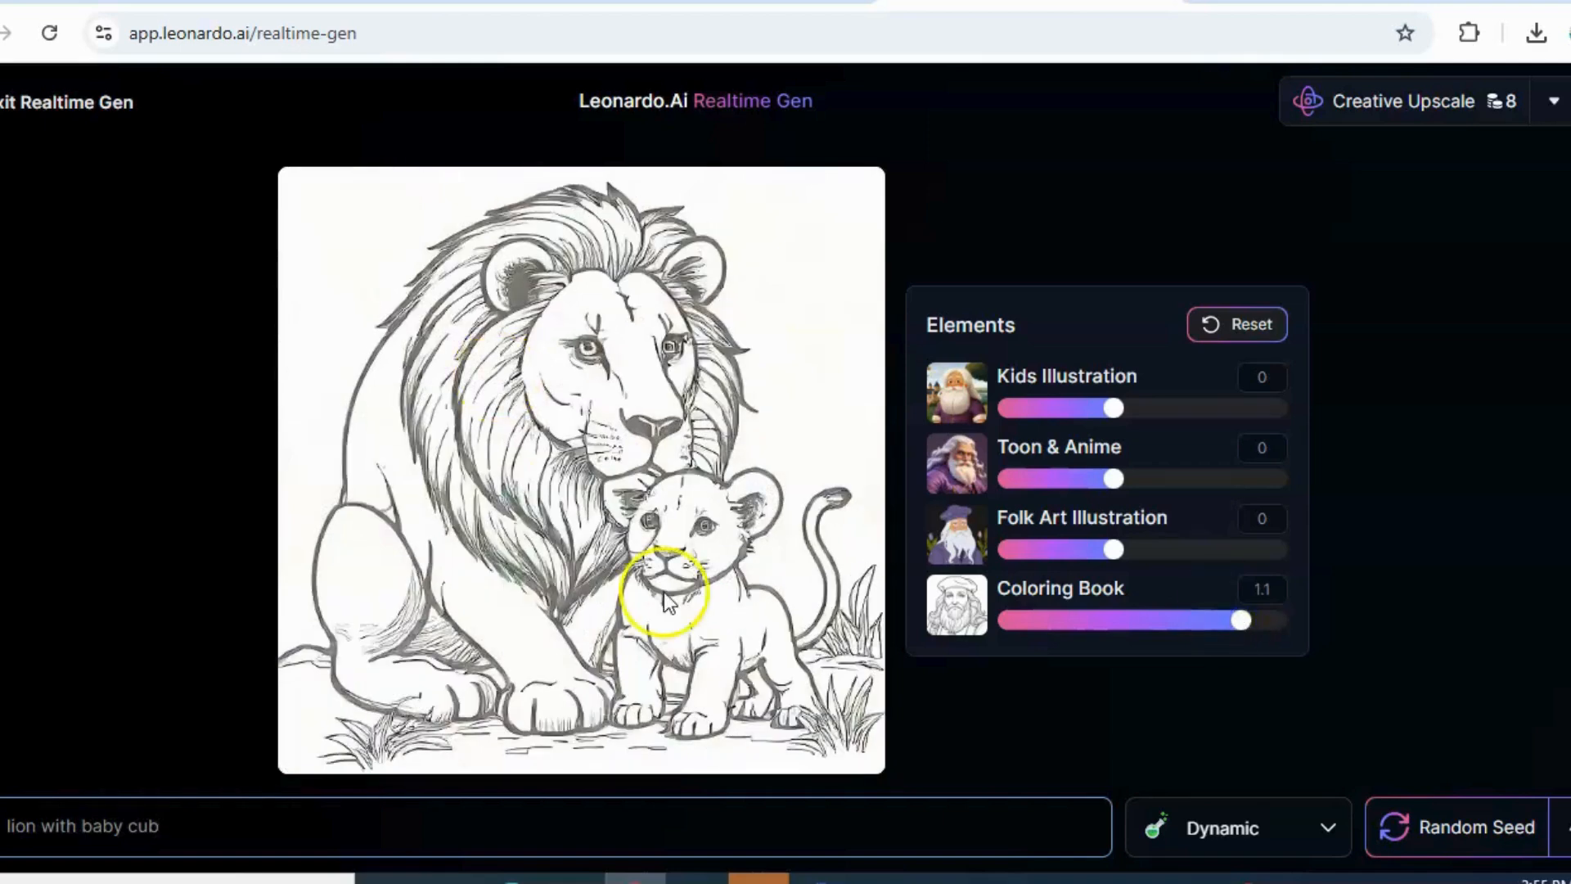
triple_click(161, 840)
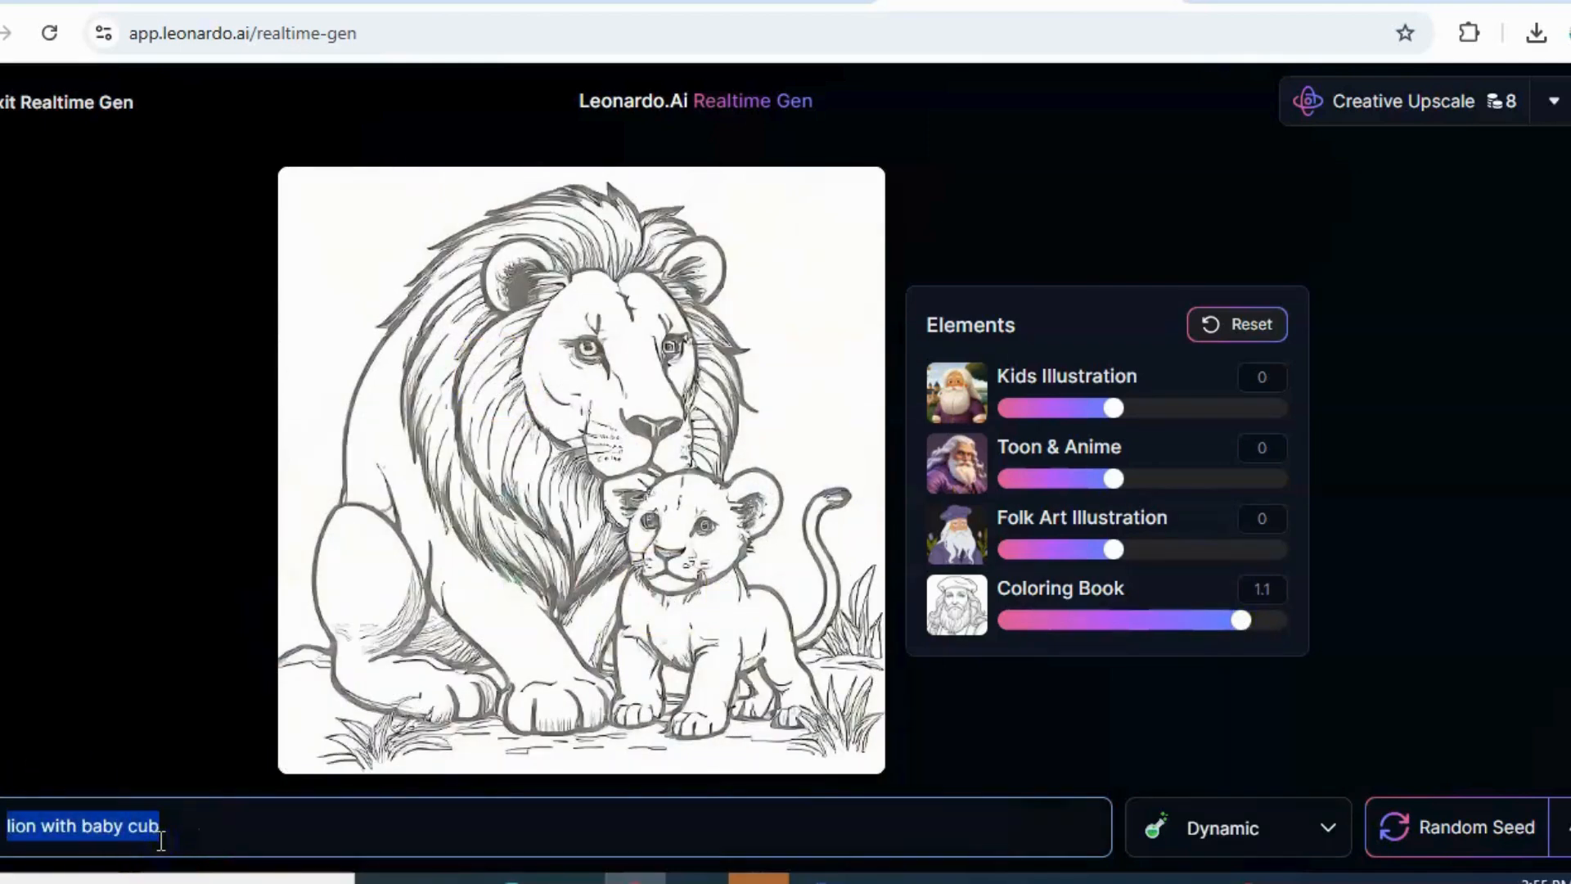
type("lion sl")
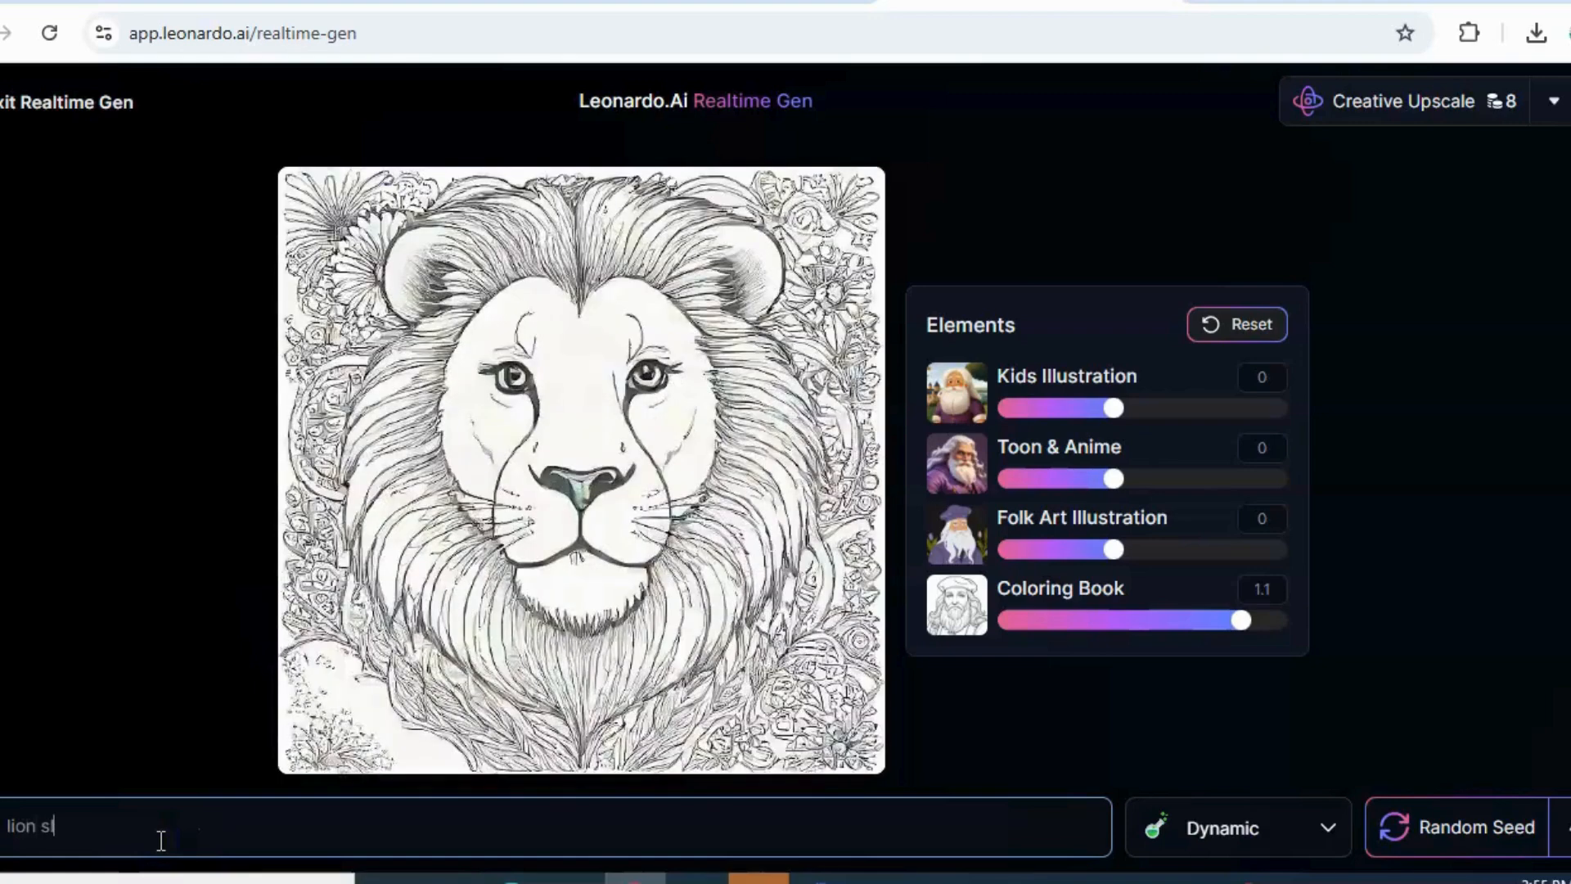
type("eeping")
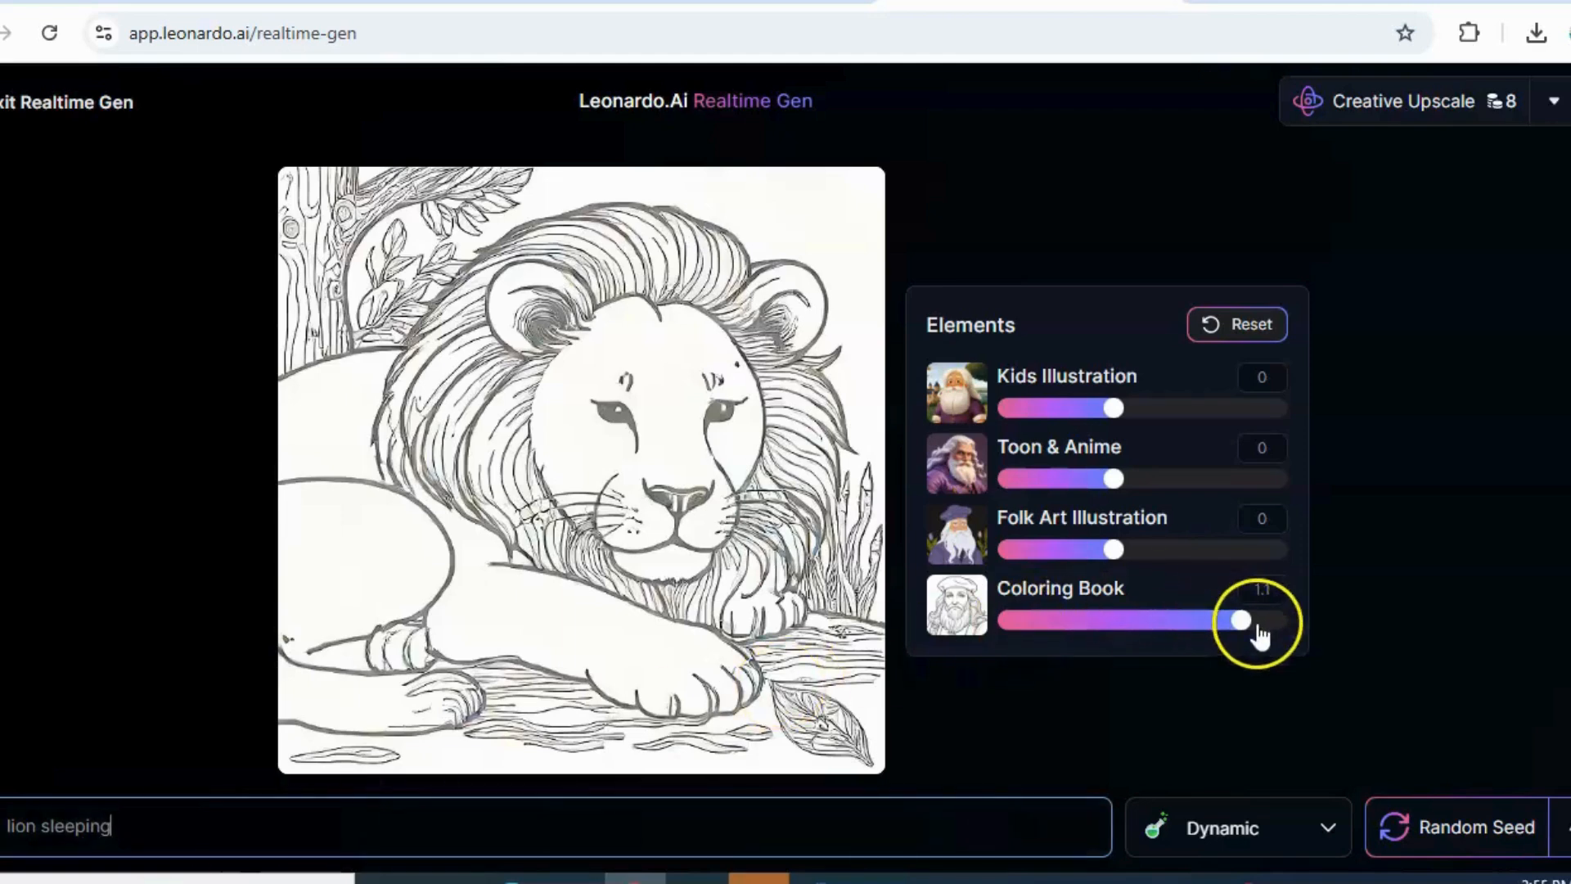
Set the Coloring Book strength to 1.2 and download the lion image
mouse_move(1245, 634)
left_mouse_down()
mouse_move(1290, 631)
mouse_move(1241, 637)
left_mouse_up()
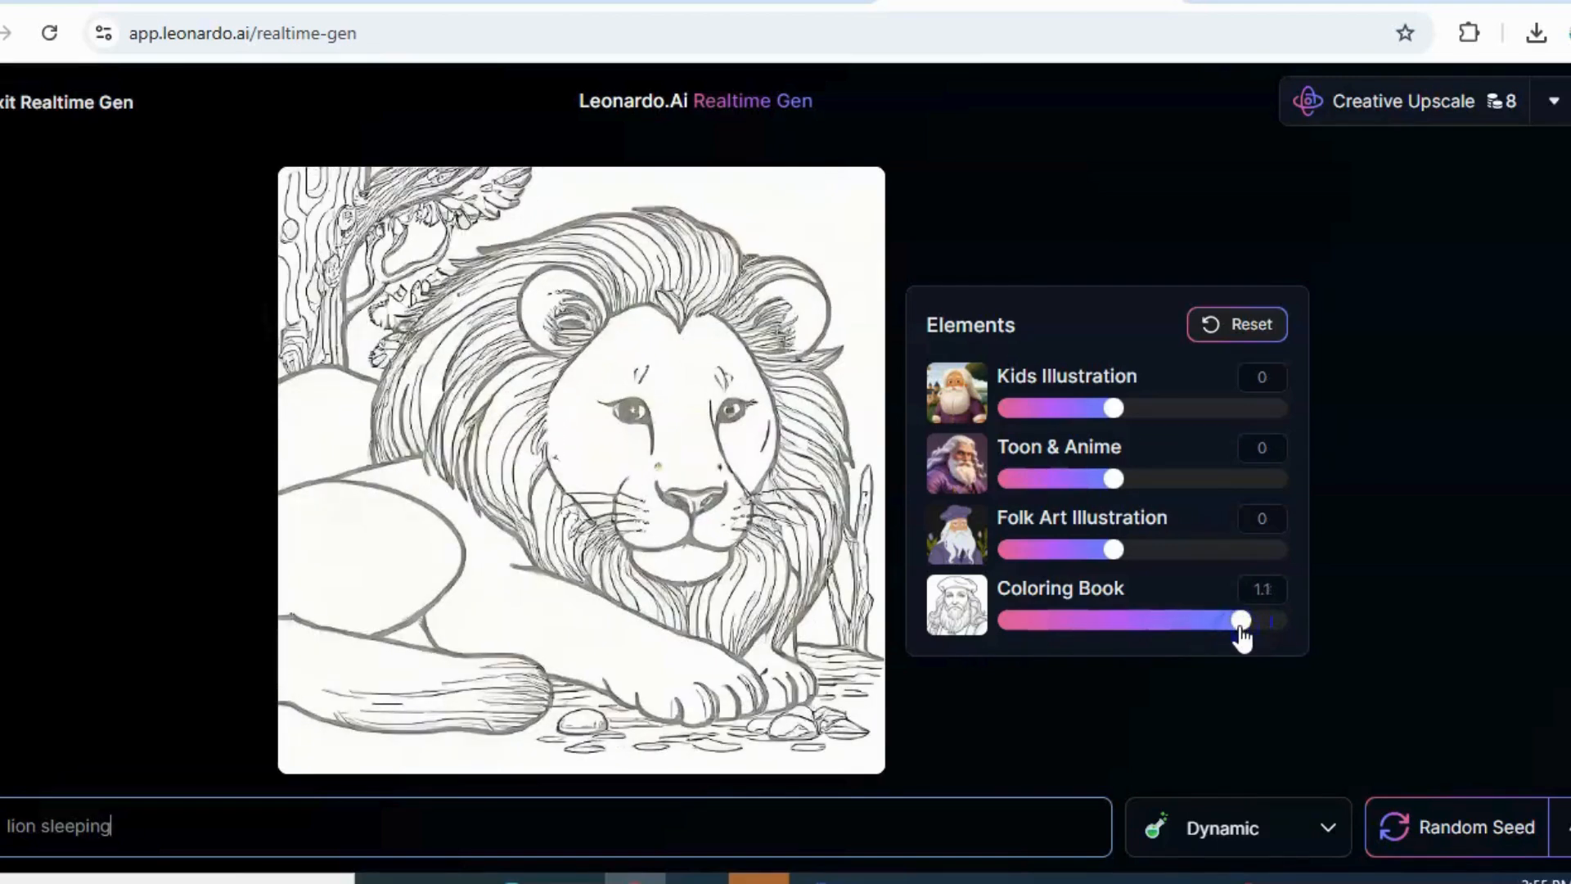
left_click(1242, 637)
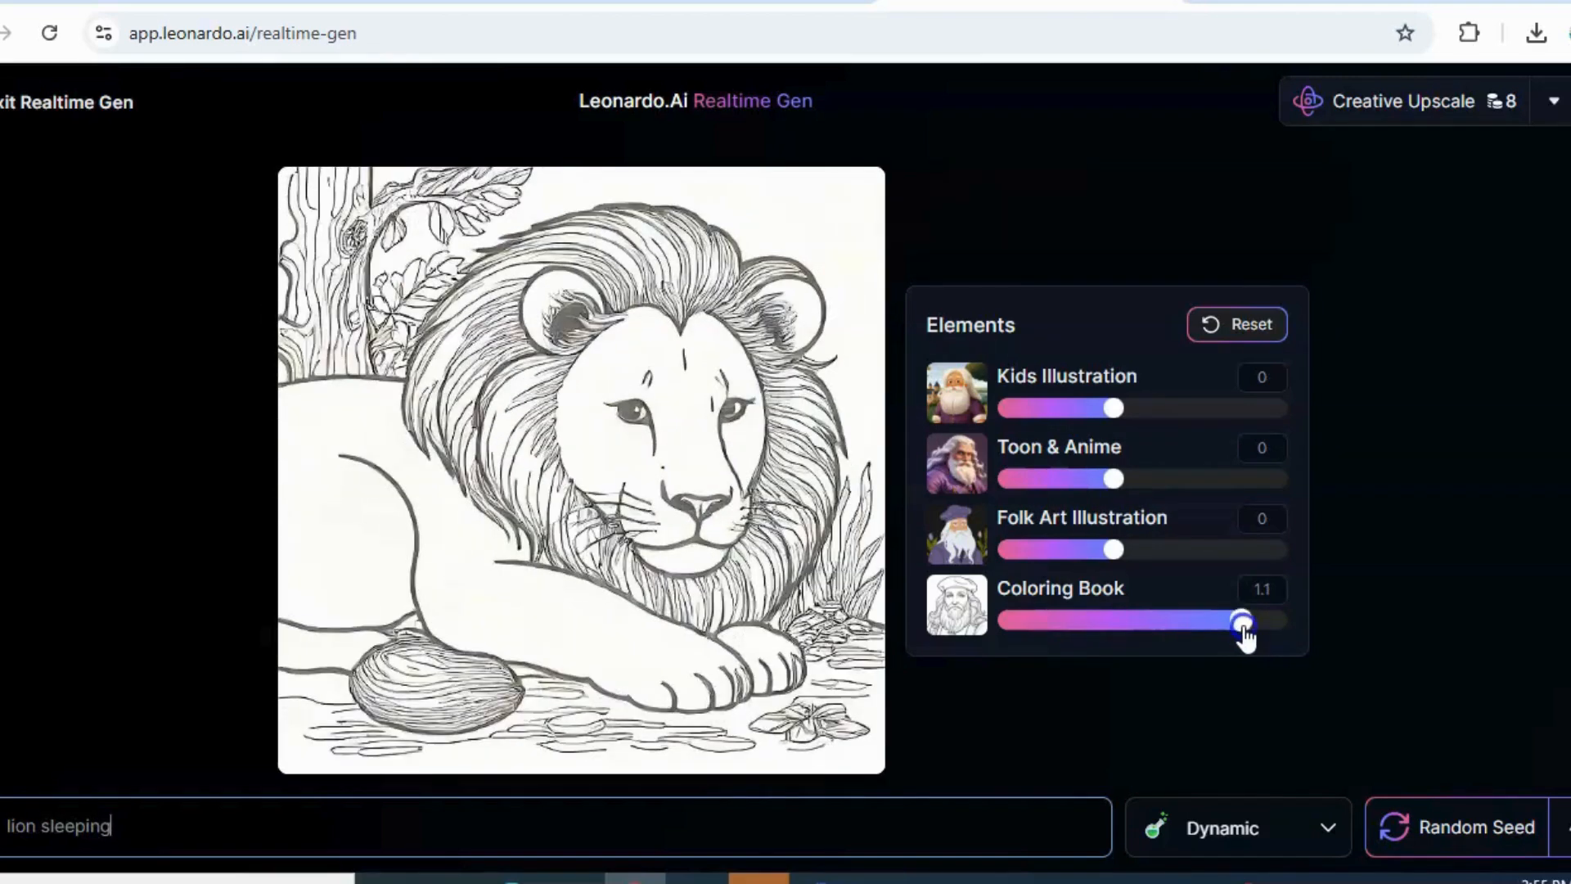
left_click_drag(1248, 636, 1254, 635)
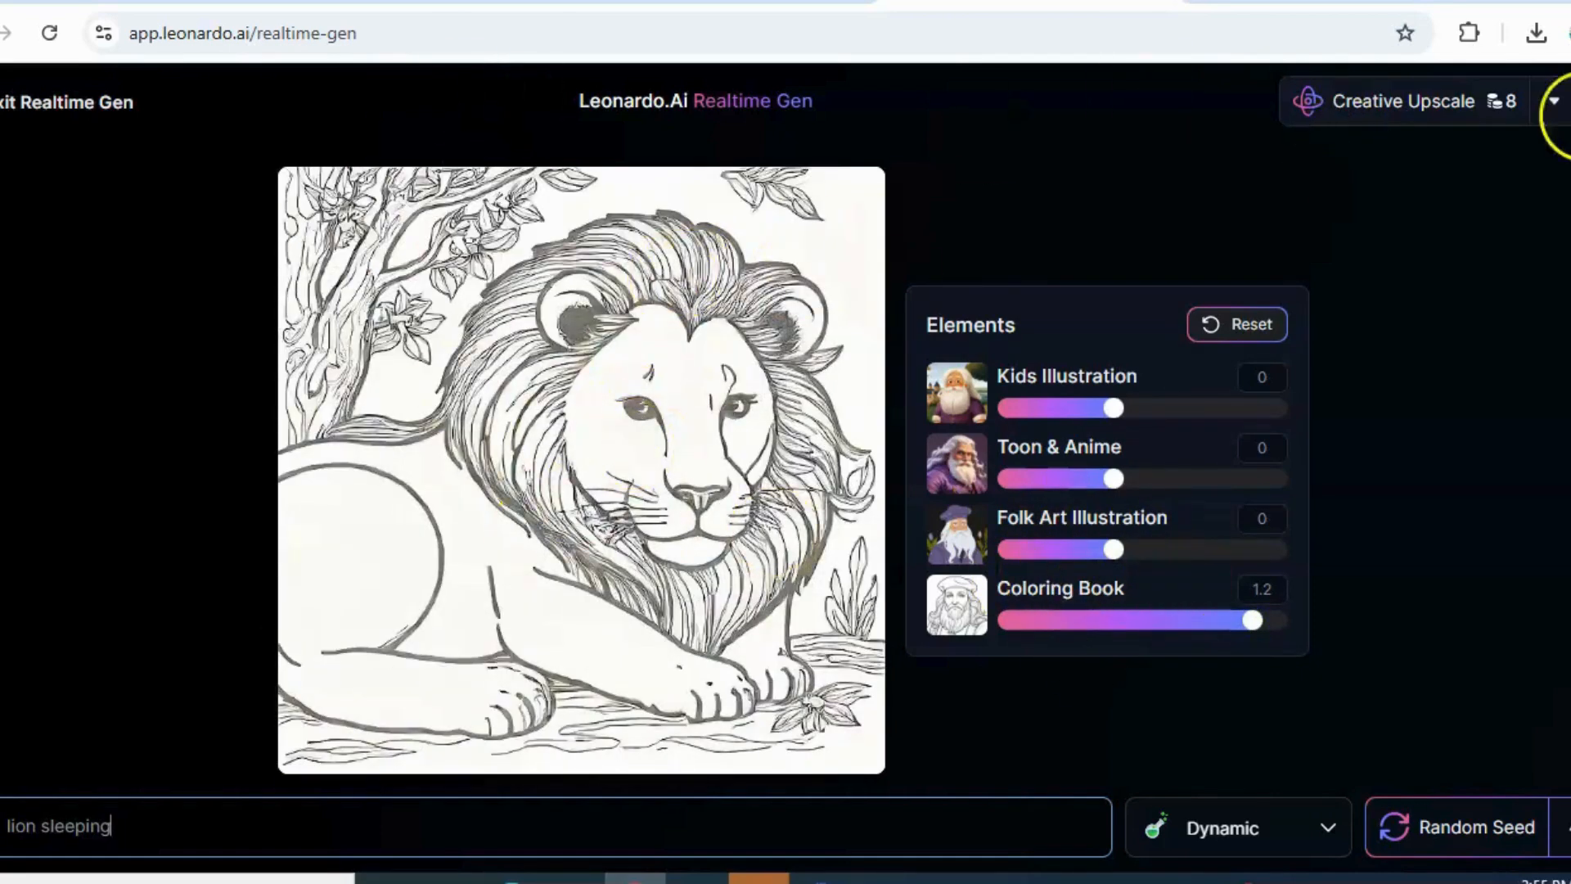
left_click(1570, 105)
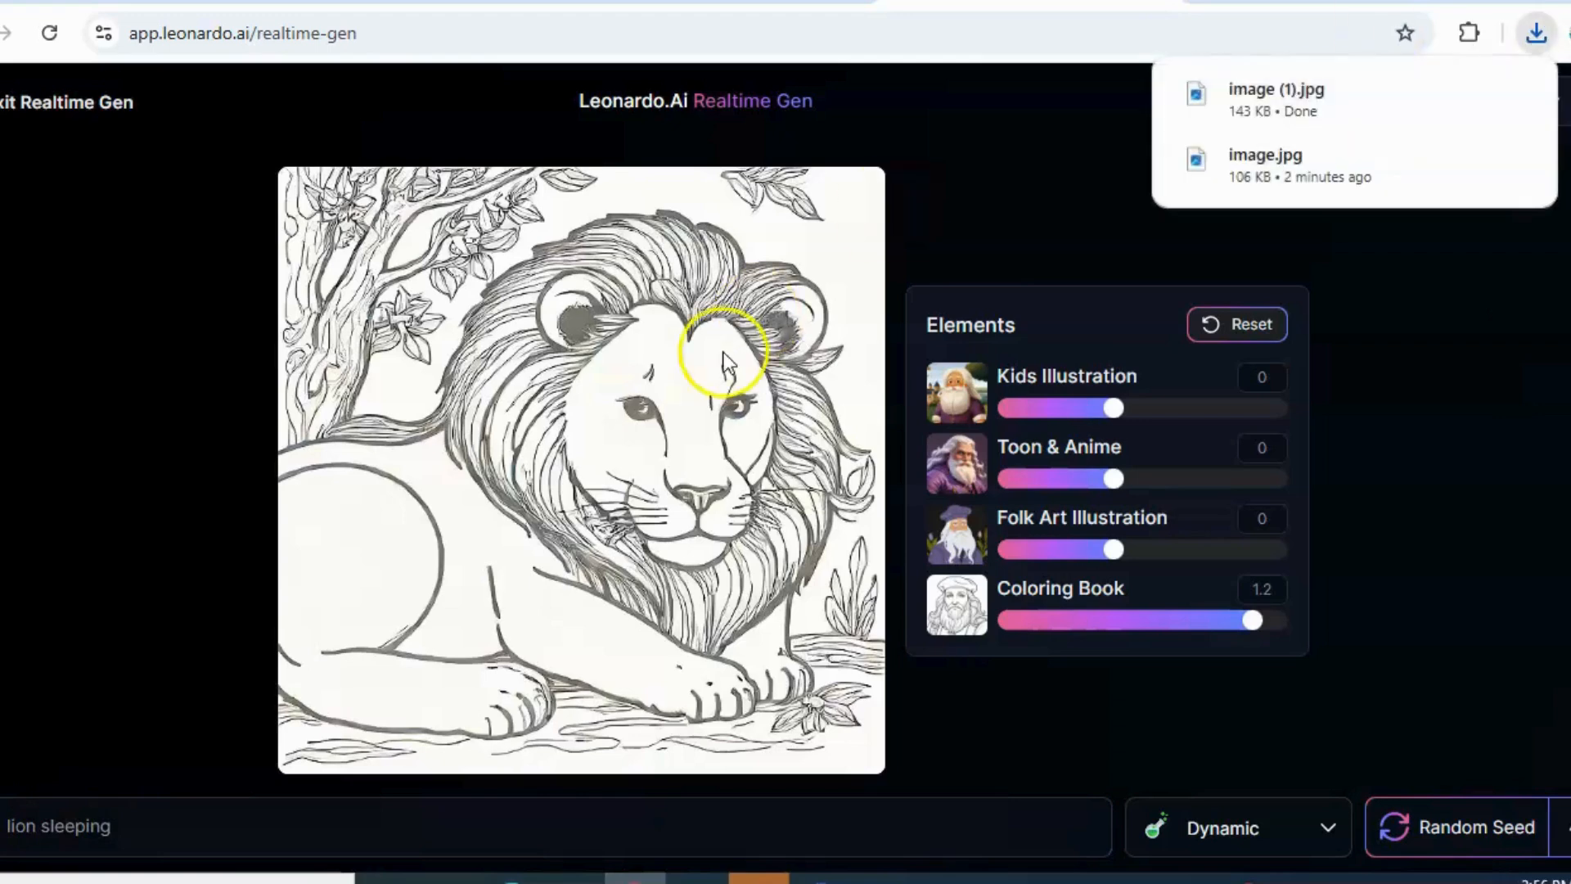
Pick the next animal from the ChatGPT list, replace the Leonardo.Ai prompt with "tiger" and set the Coloring Book strength to 0.8
left_click(728, 1)
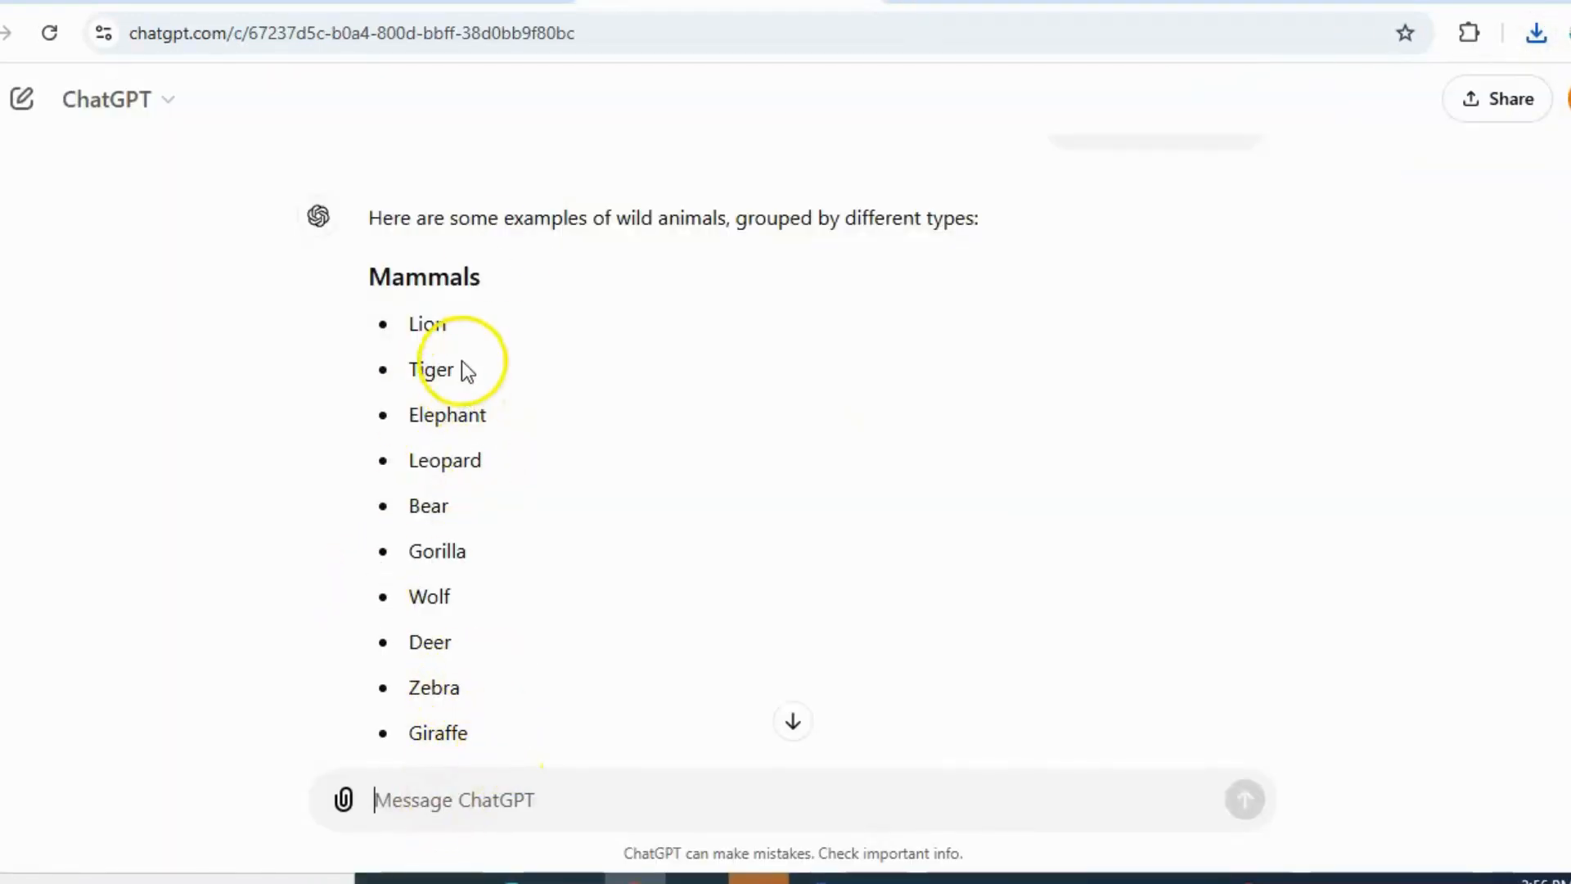
left_click(940, 2)
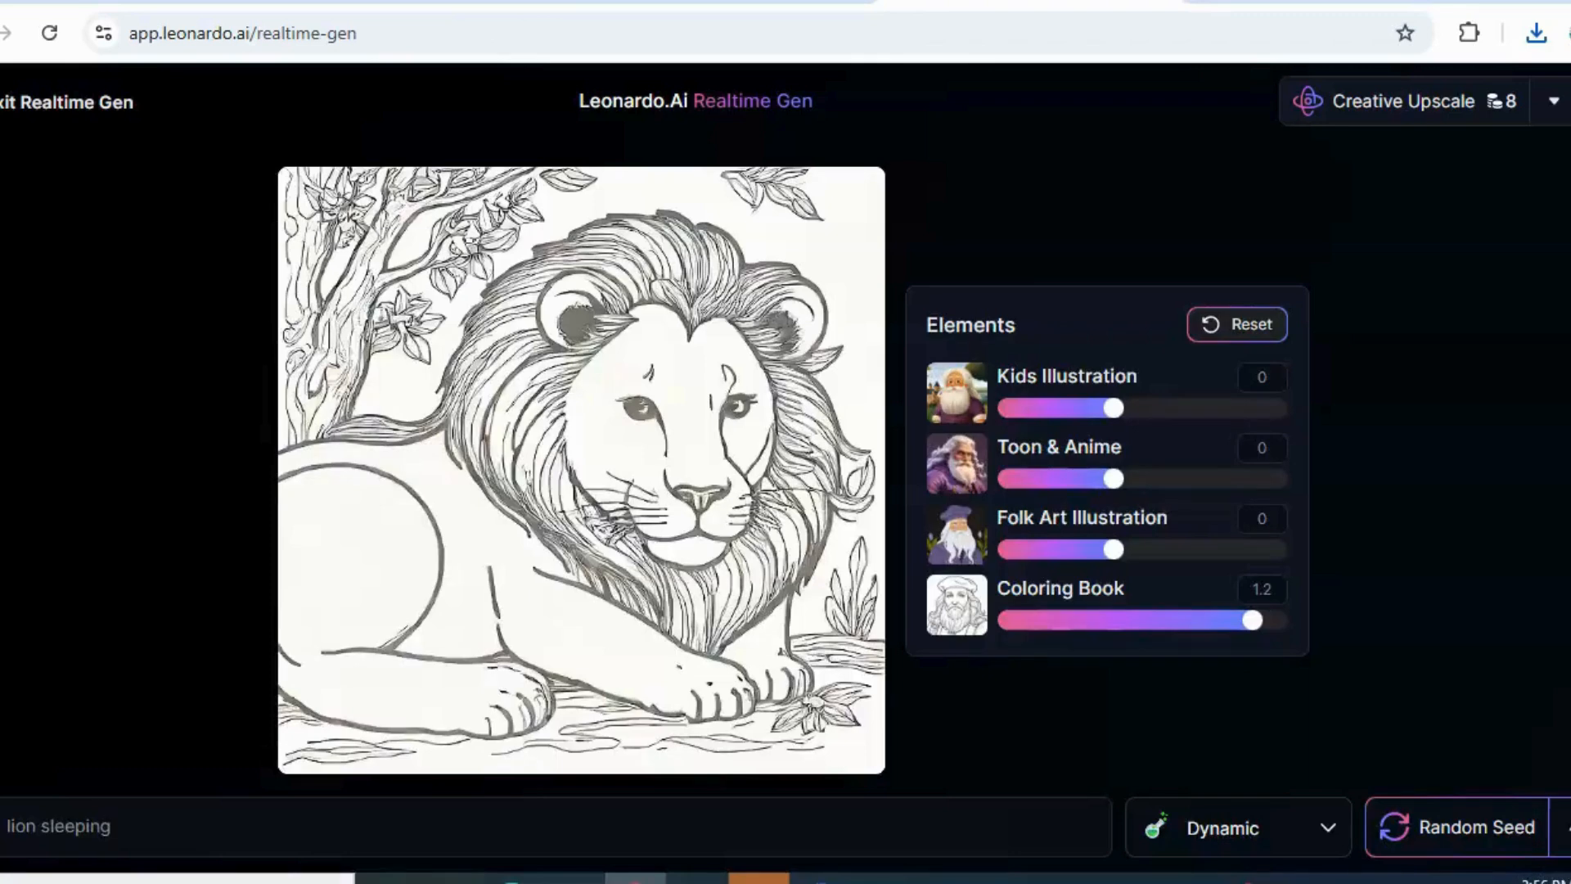
triple_click(313, 814)
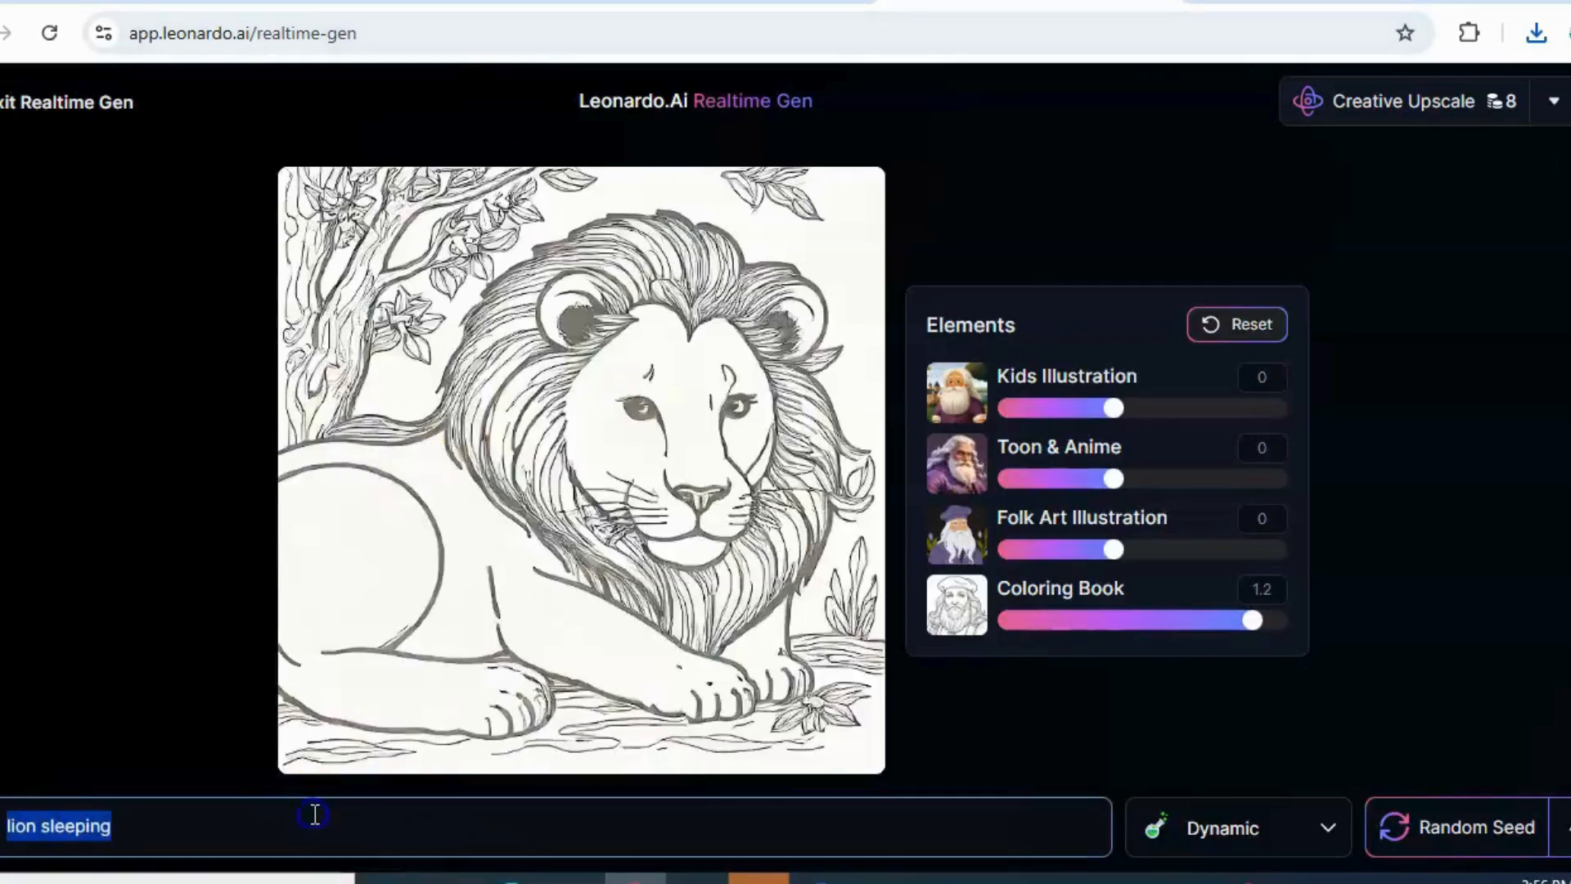
key("BackSpace")
type("l")
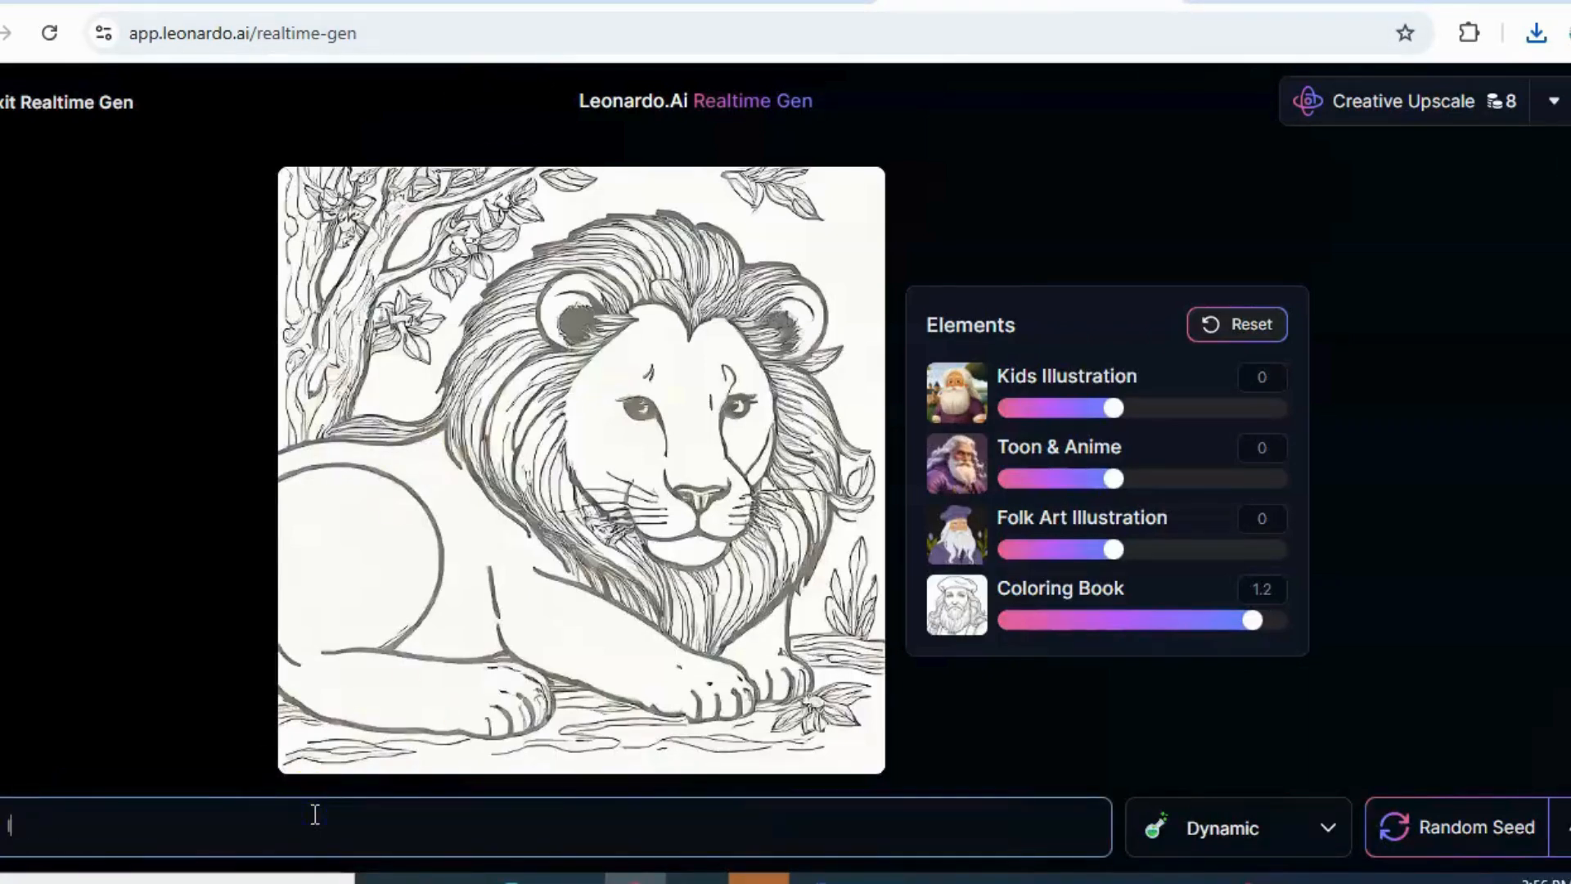
key("BackSpace")
type("ti")
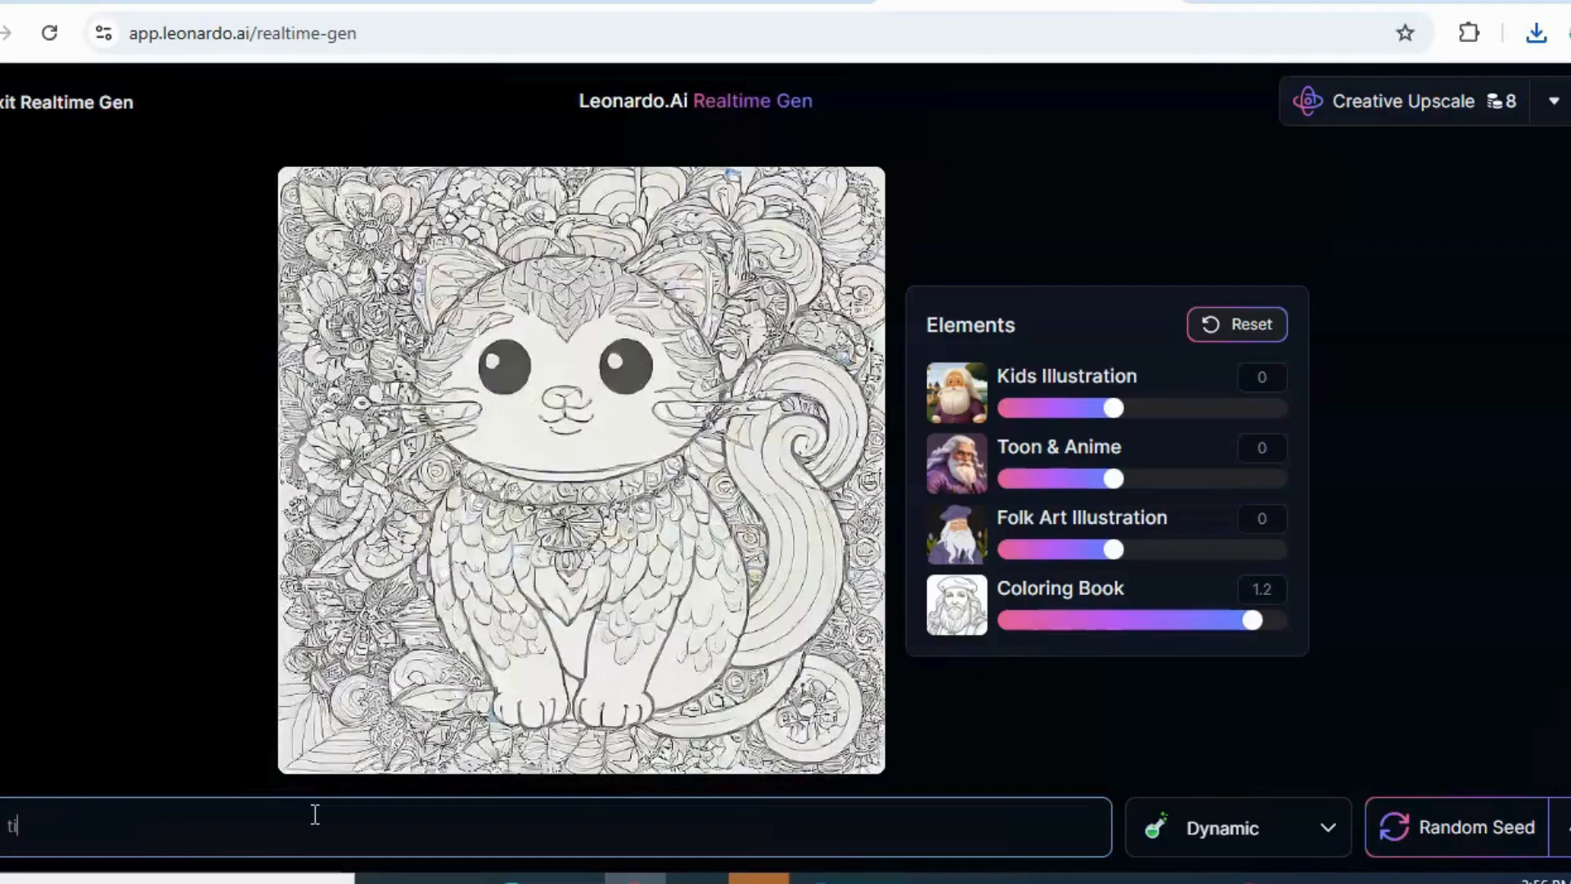
type("ger")
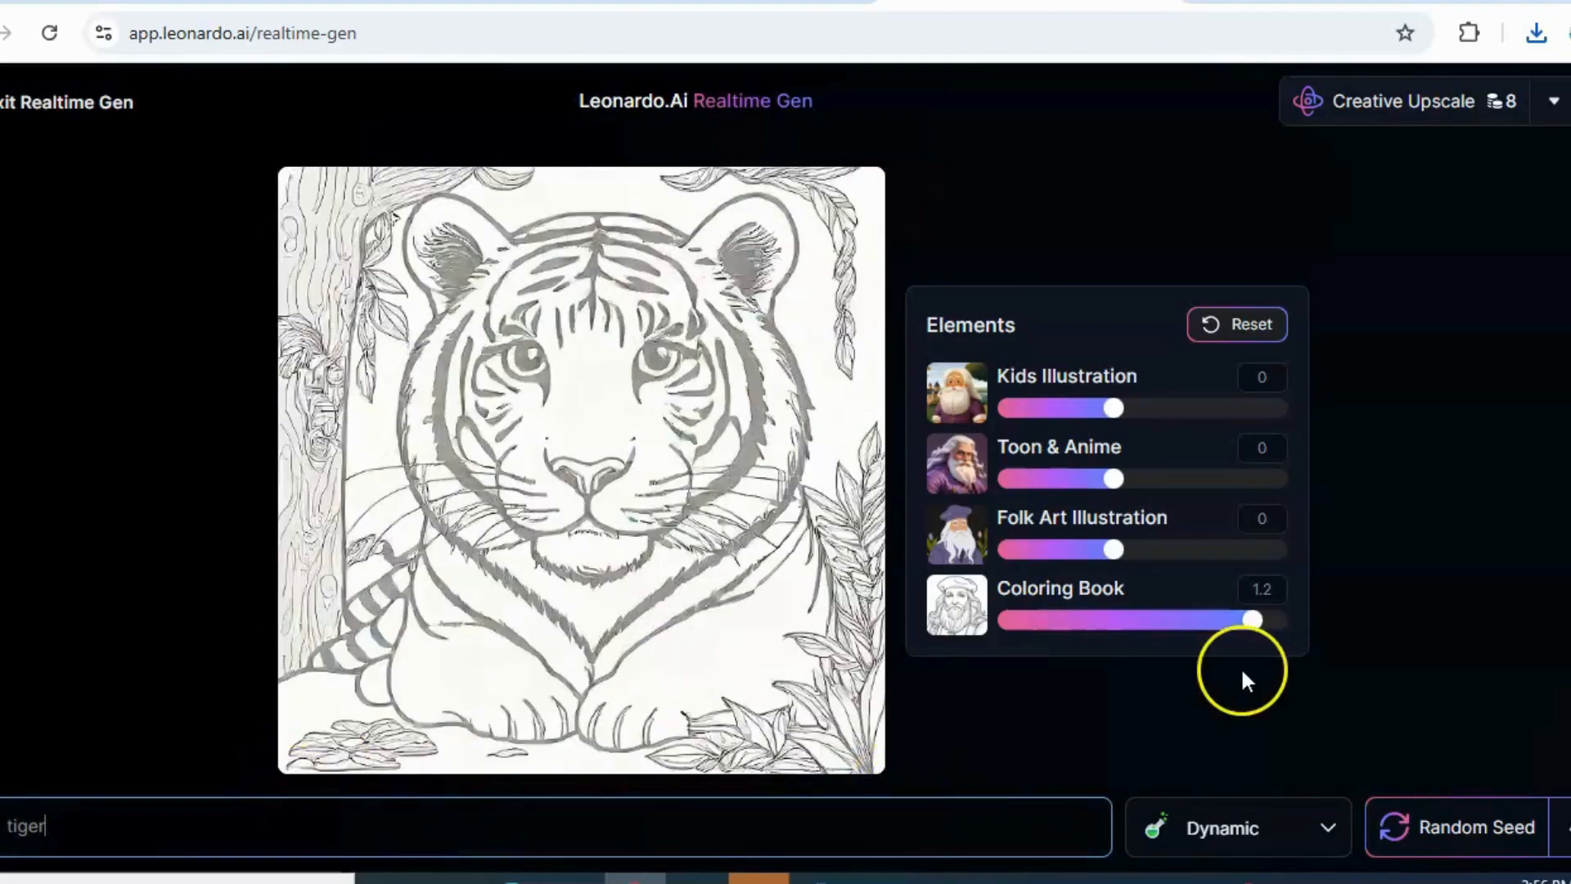
mouse_move(1264, 632)
left_mouse_down()
mouse_move(1280, 630)
mouse_move(1186, 631)
mouse_move(1210, 628)
left_mouse_up()
Replace the image prompt with "tiger running" and set the Coloring Book strength to 1.2
left_click(70, 831)
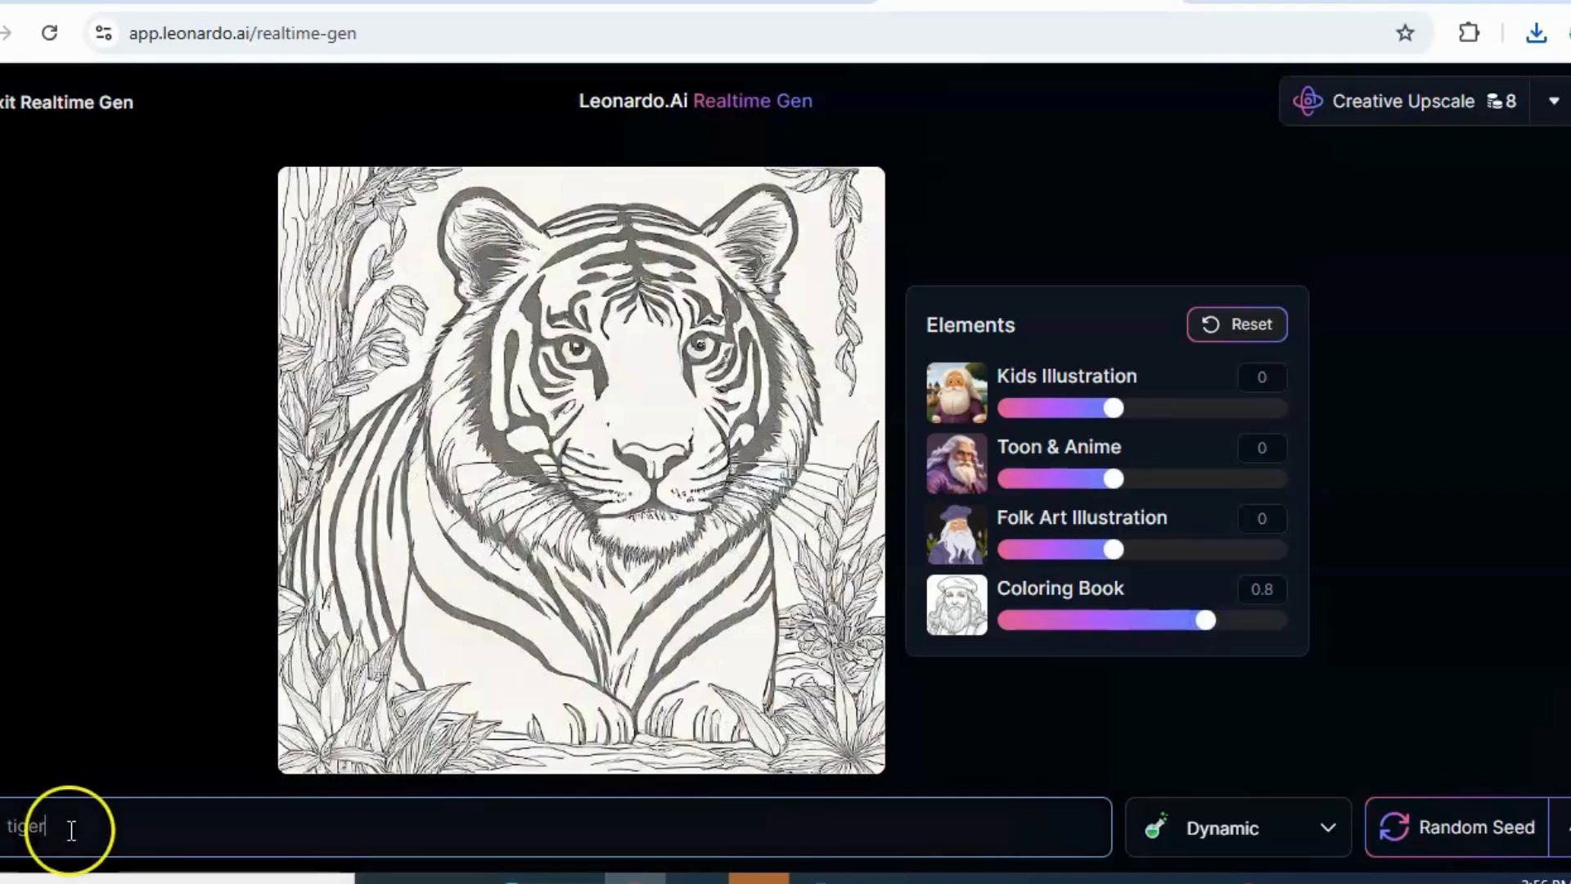
key("ctrl+a")
key("BackSpace")
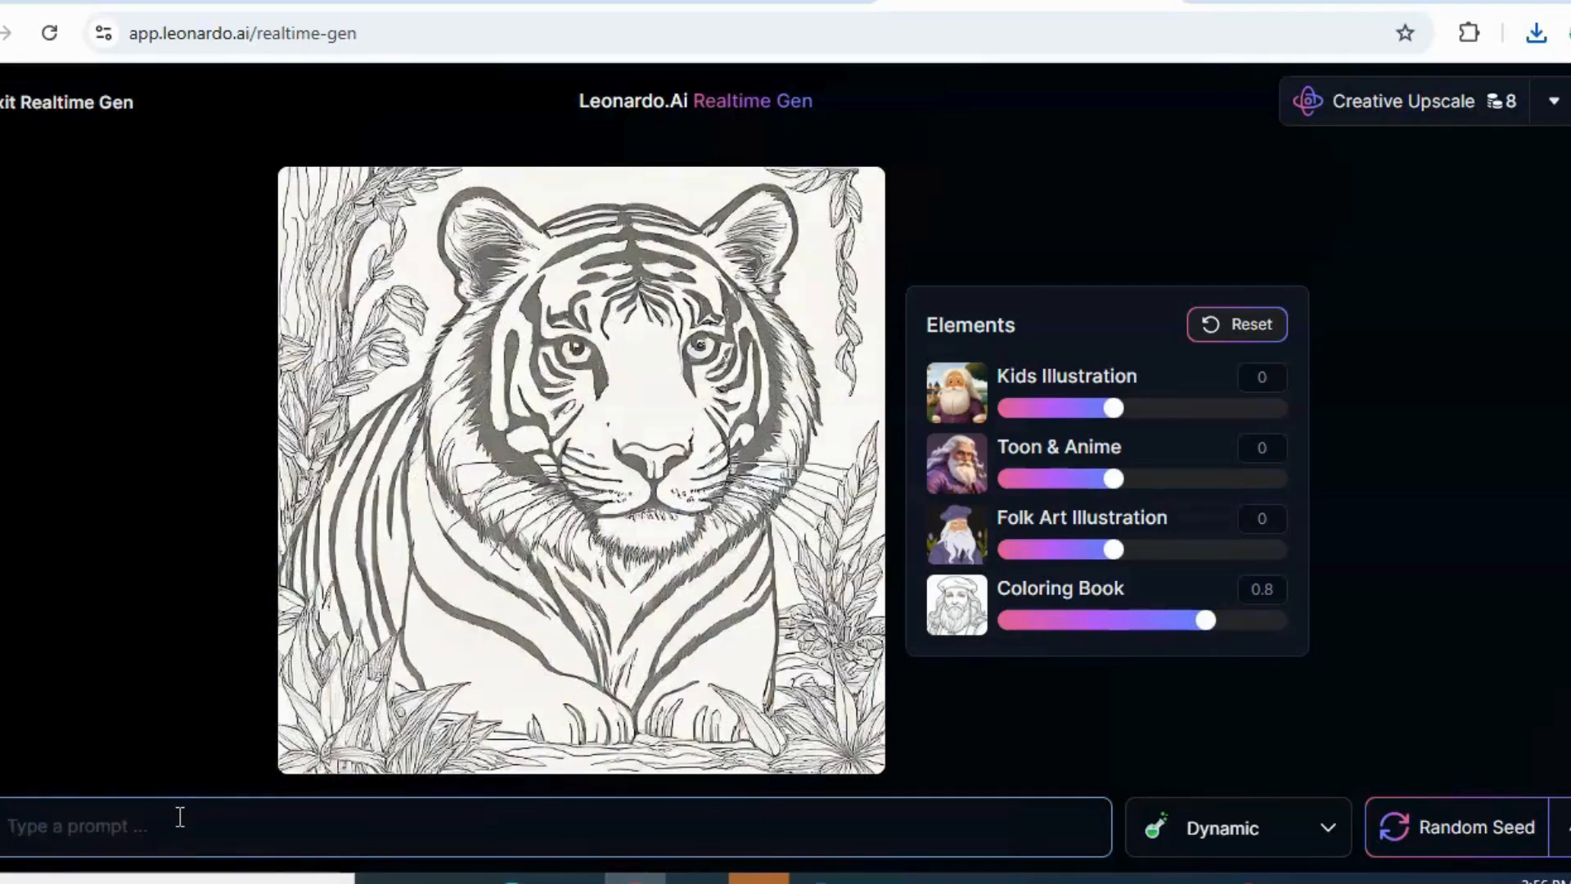
type("tiger ")
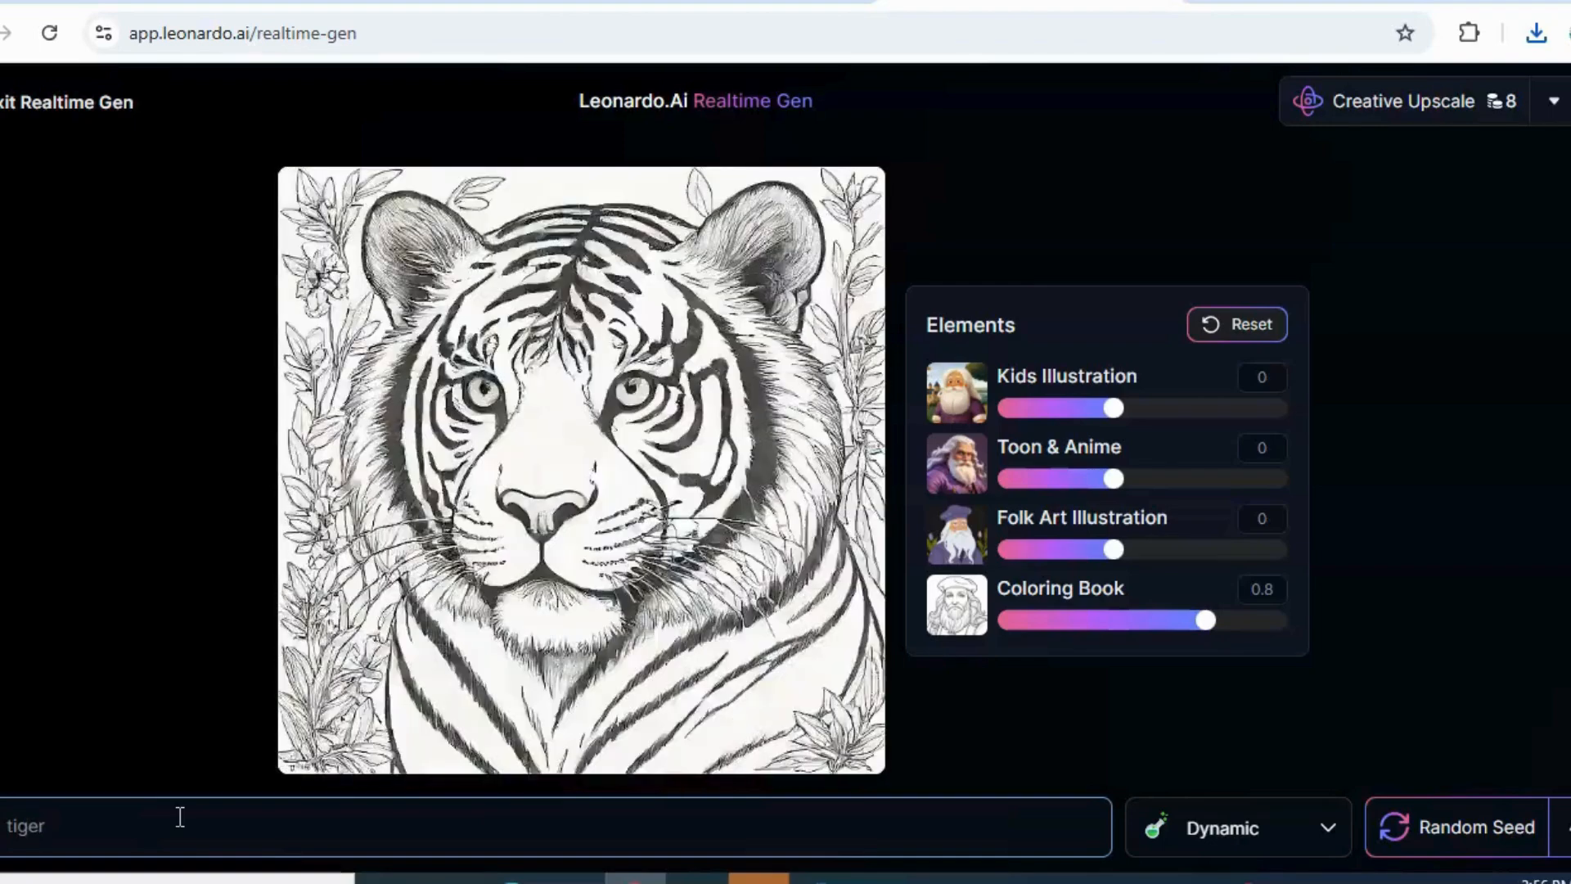
type("running")
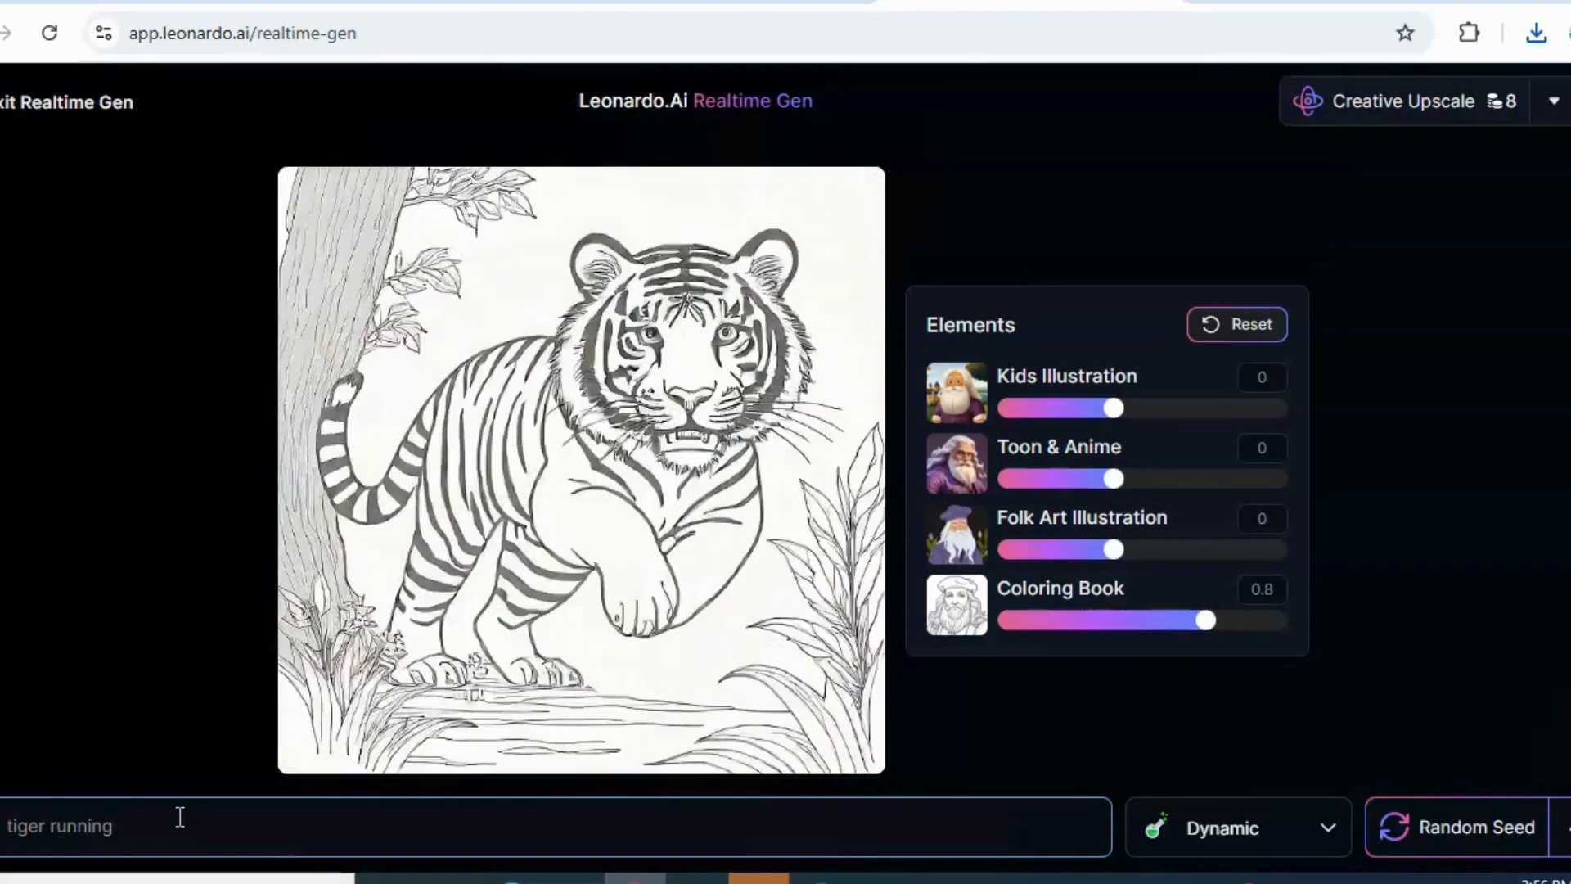
mouse_move(1206, 622)
left_mouse_down()
mouse_move(1254, 629)
mouse_move(1126, 631)
mouse_move(1210, 630)
left_mouse_up()
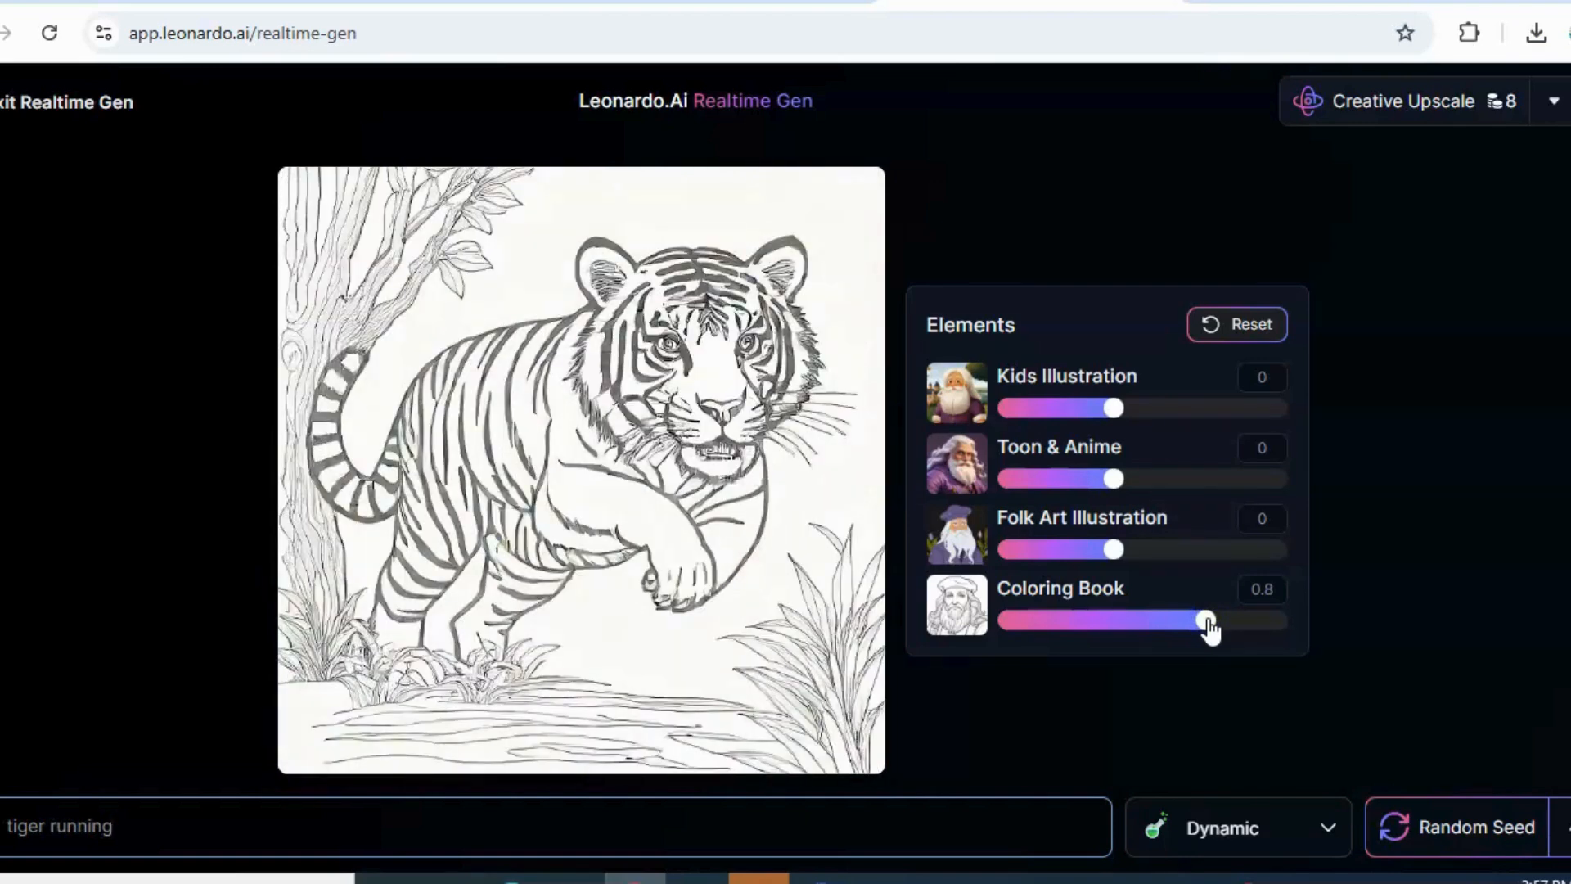
left_click_drag(1210, 630, 1258, 628)
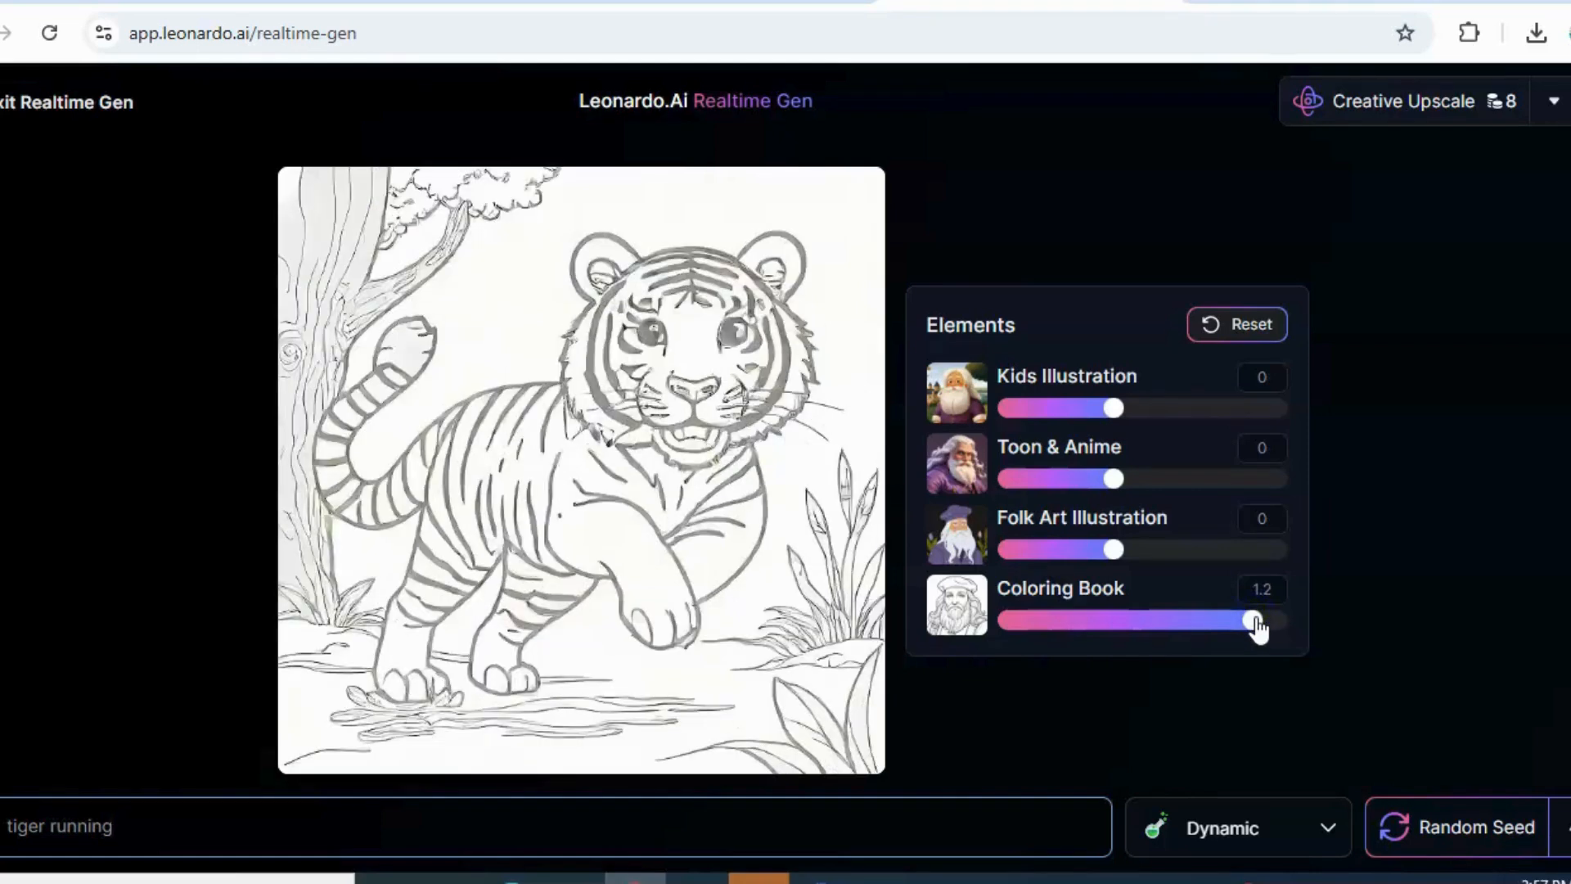
Clear the "tiger running" text from the image prompt
left_click(607, 824)
triple_click(414, 817)
key("BackSpace")
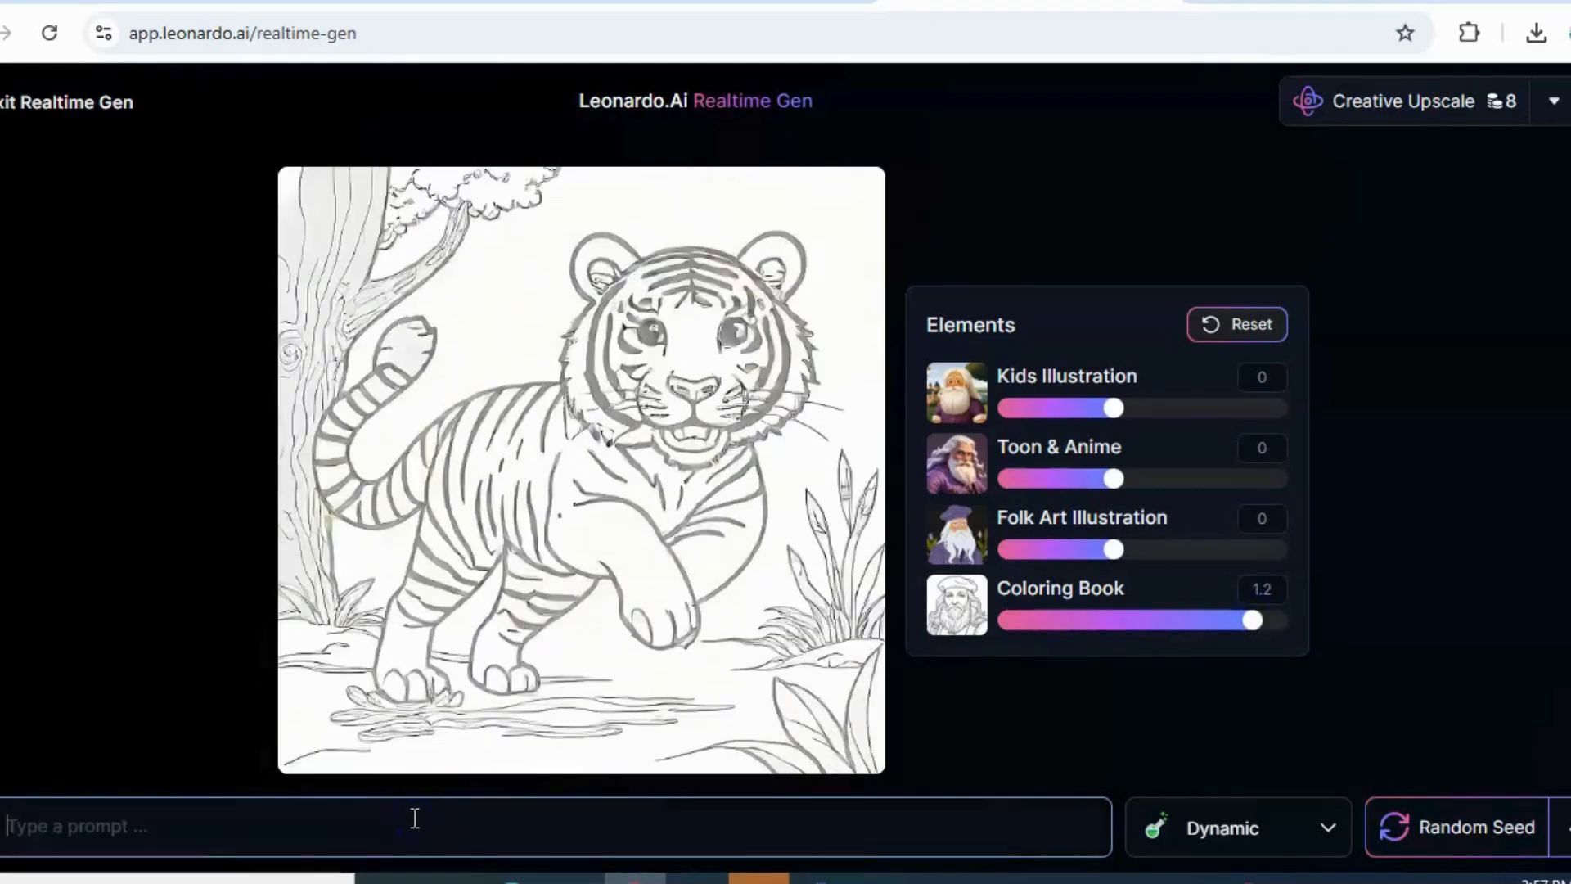
type("lion")
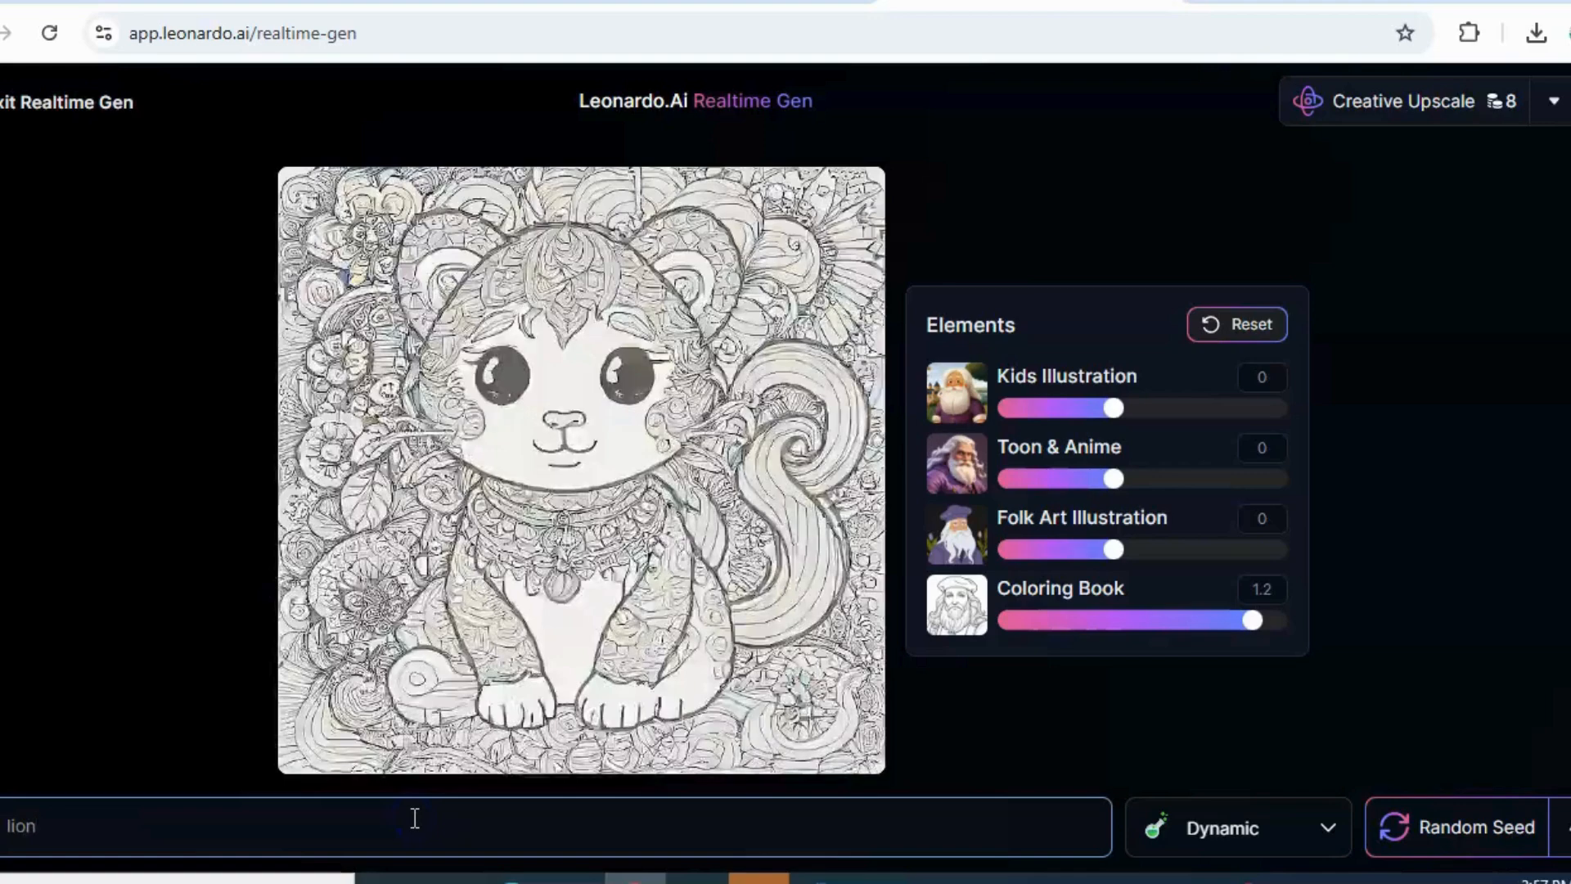
key("BackSpace")
key("BackSpace")
key("BackSpace")
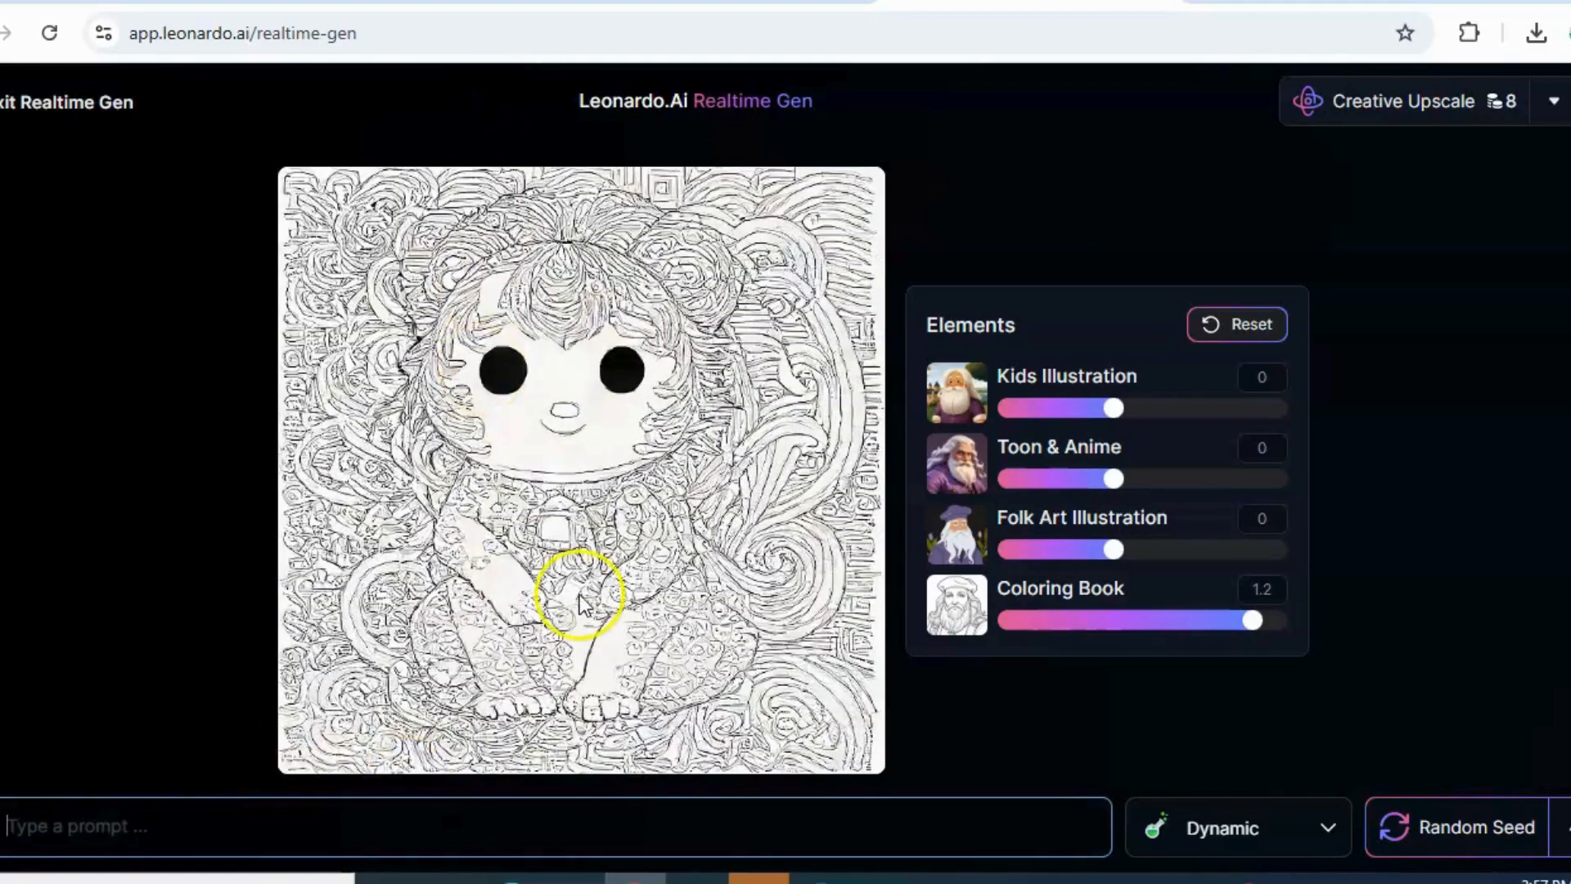
Enter "floral garden" as the image prompt and set the Coloring Book strength to 0.5
left_click(188, 821)
type("f")
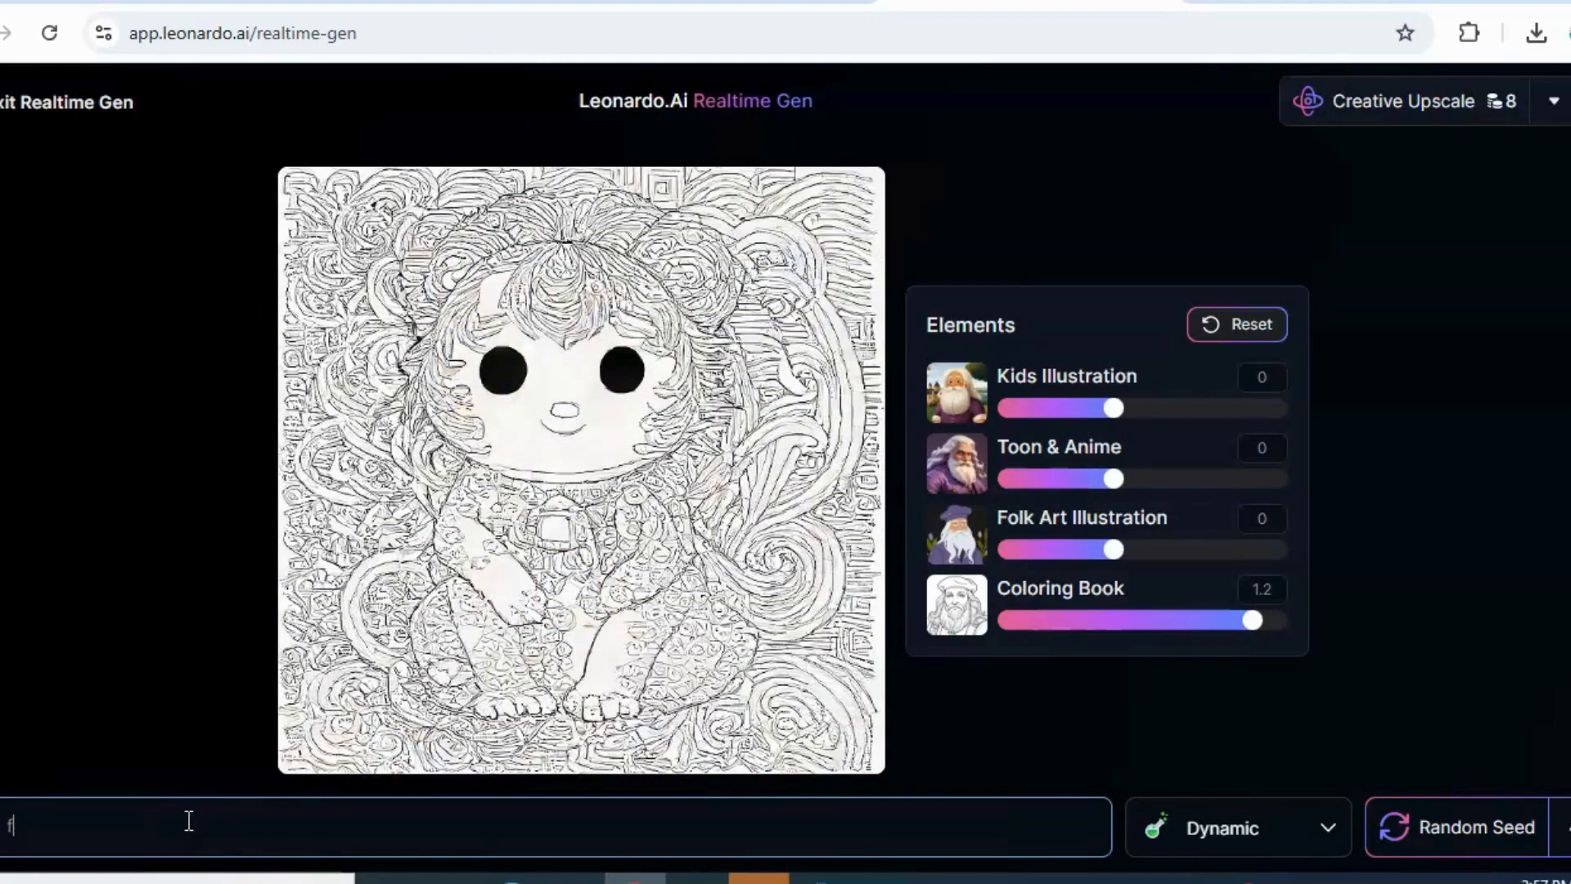
type("loral")
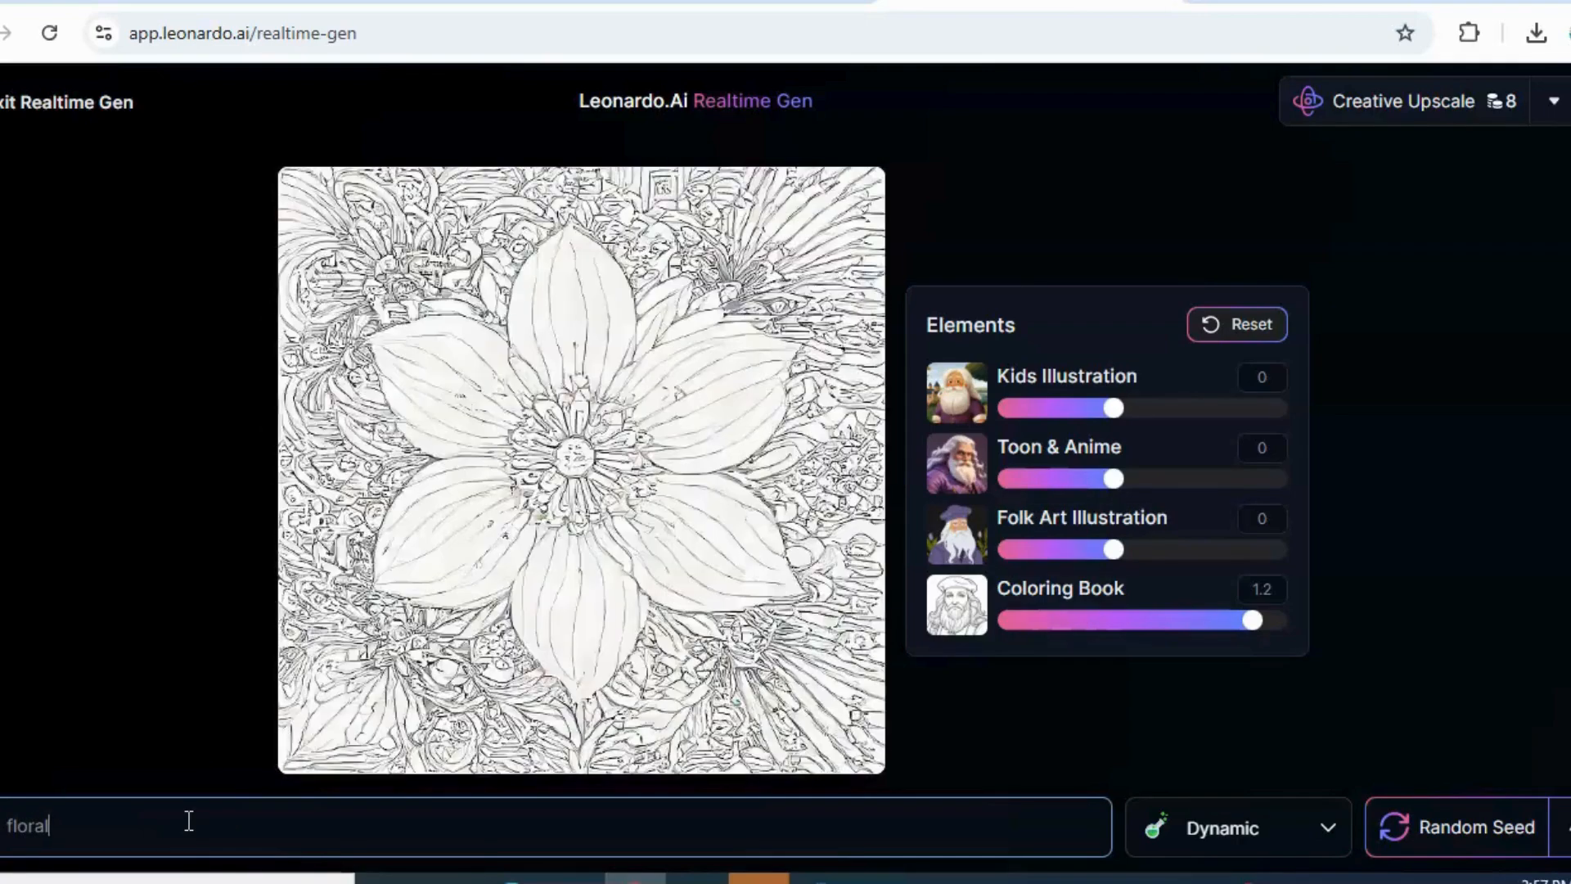
type(" ga")
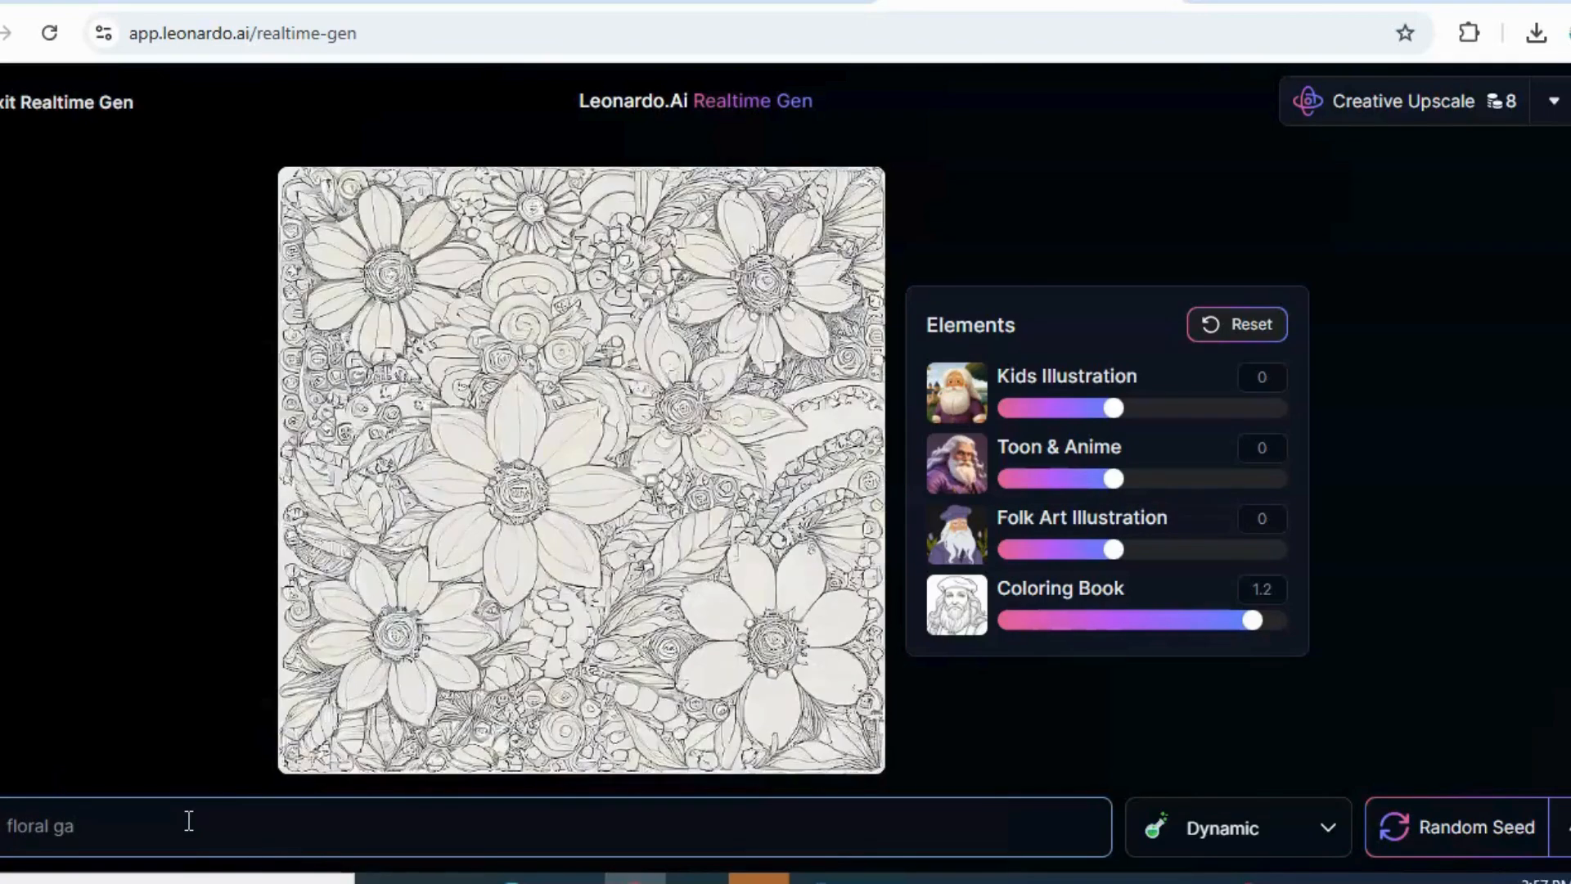
type("rden")
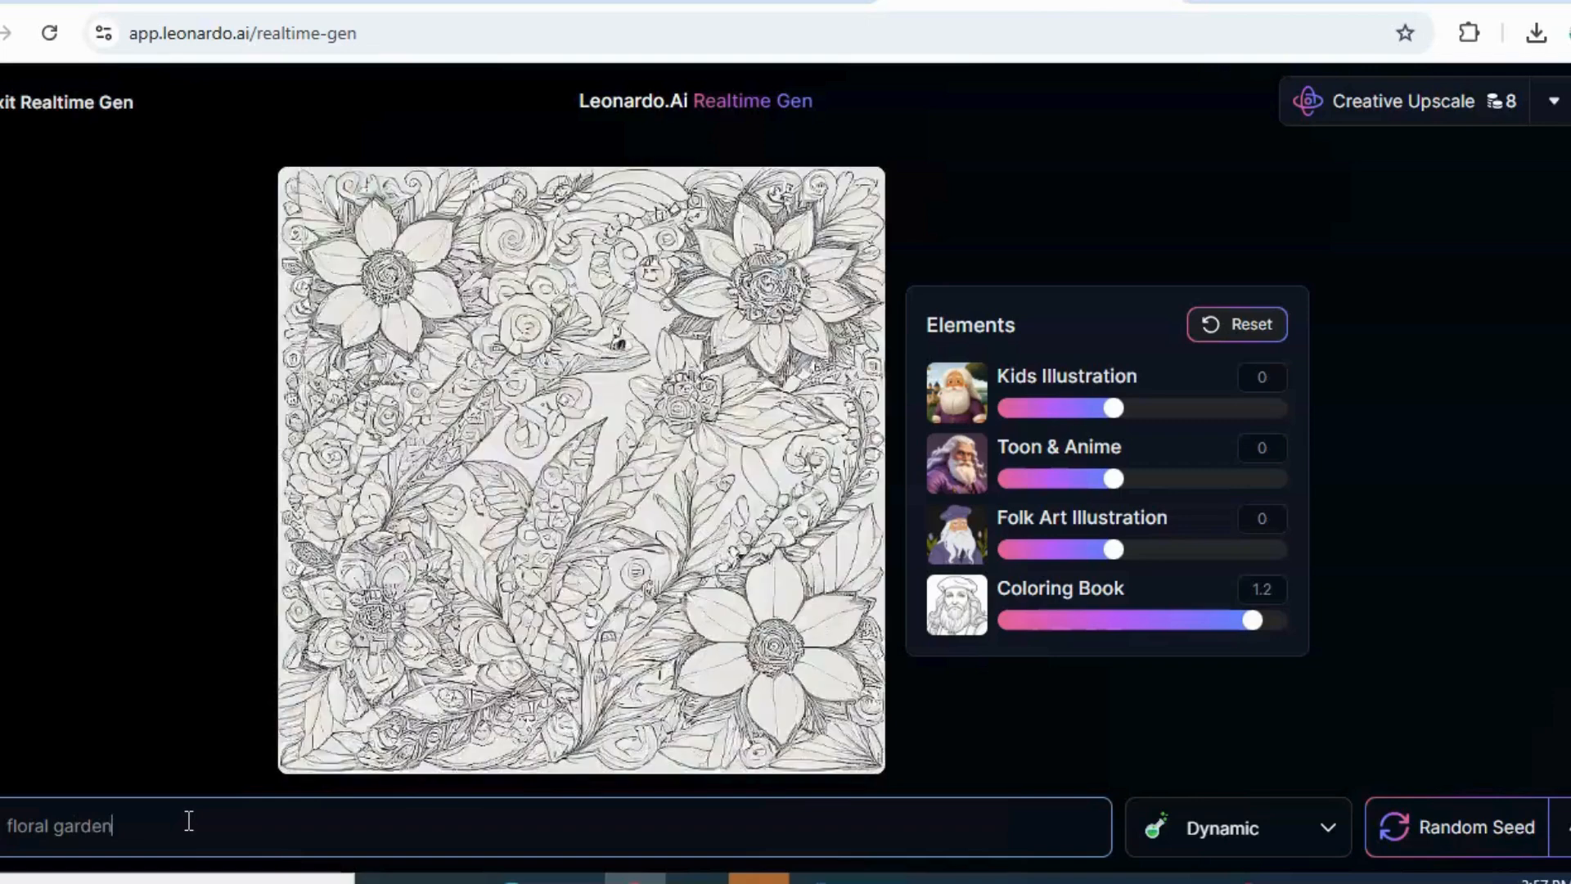
left_click_drag(1240, 641, 1170, 624)
Replace the image prompt with "few flowers" and set the Coloring Book strength to 1.5
left_click(319, 827)
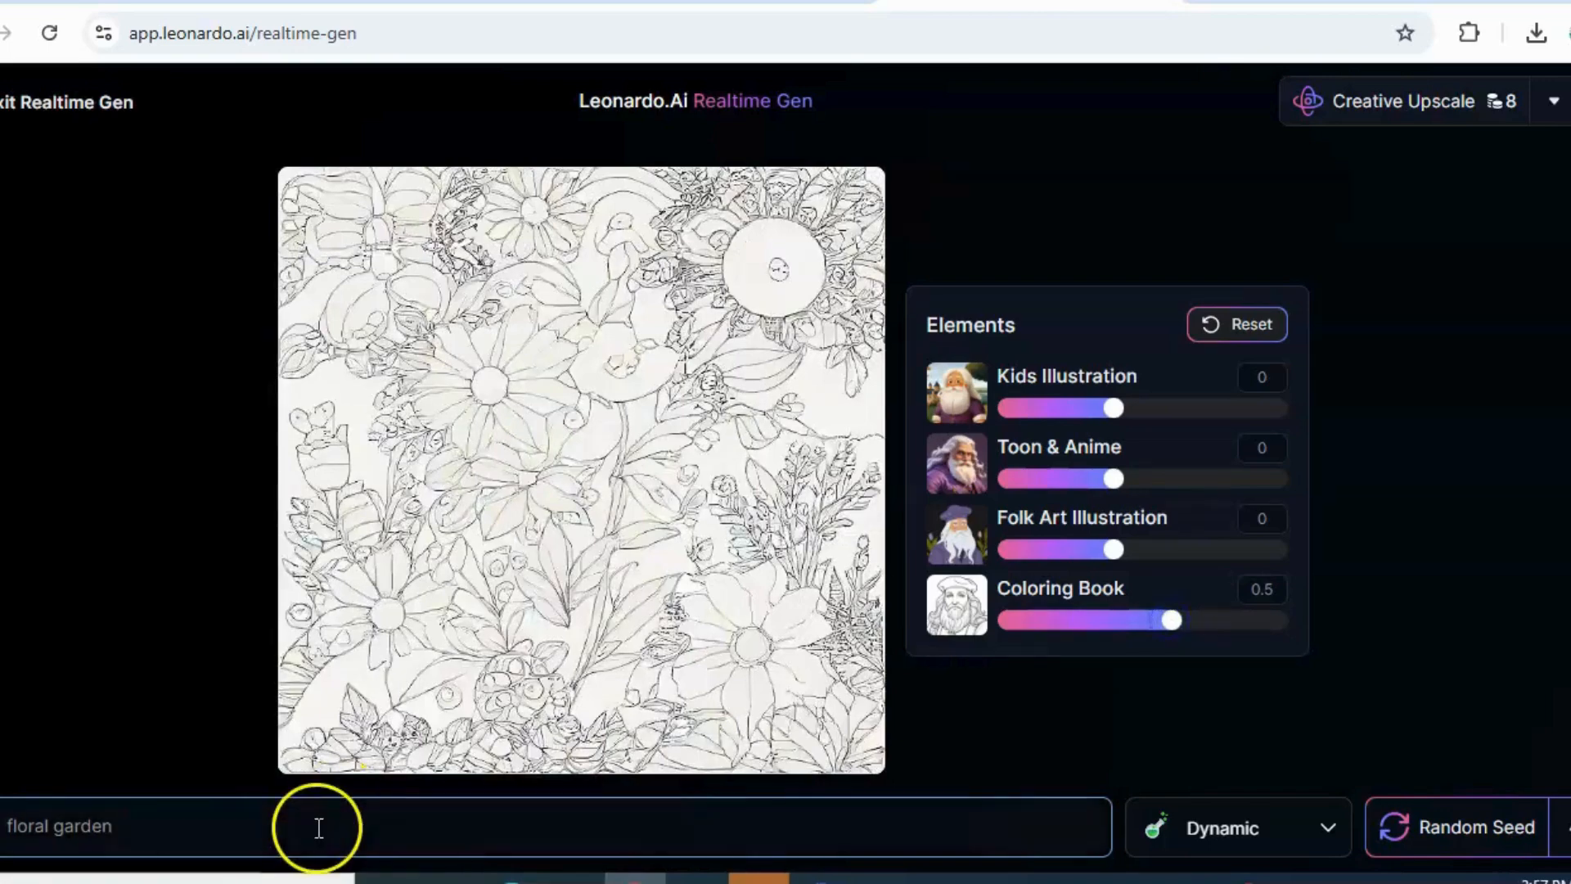
triple_click(290, 830)
key("BackSpace")
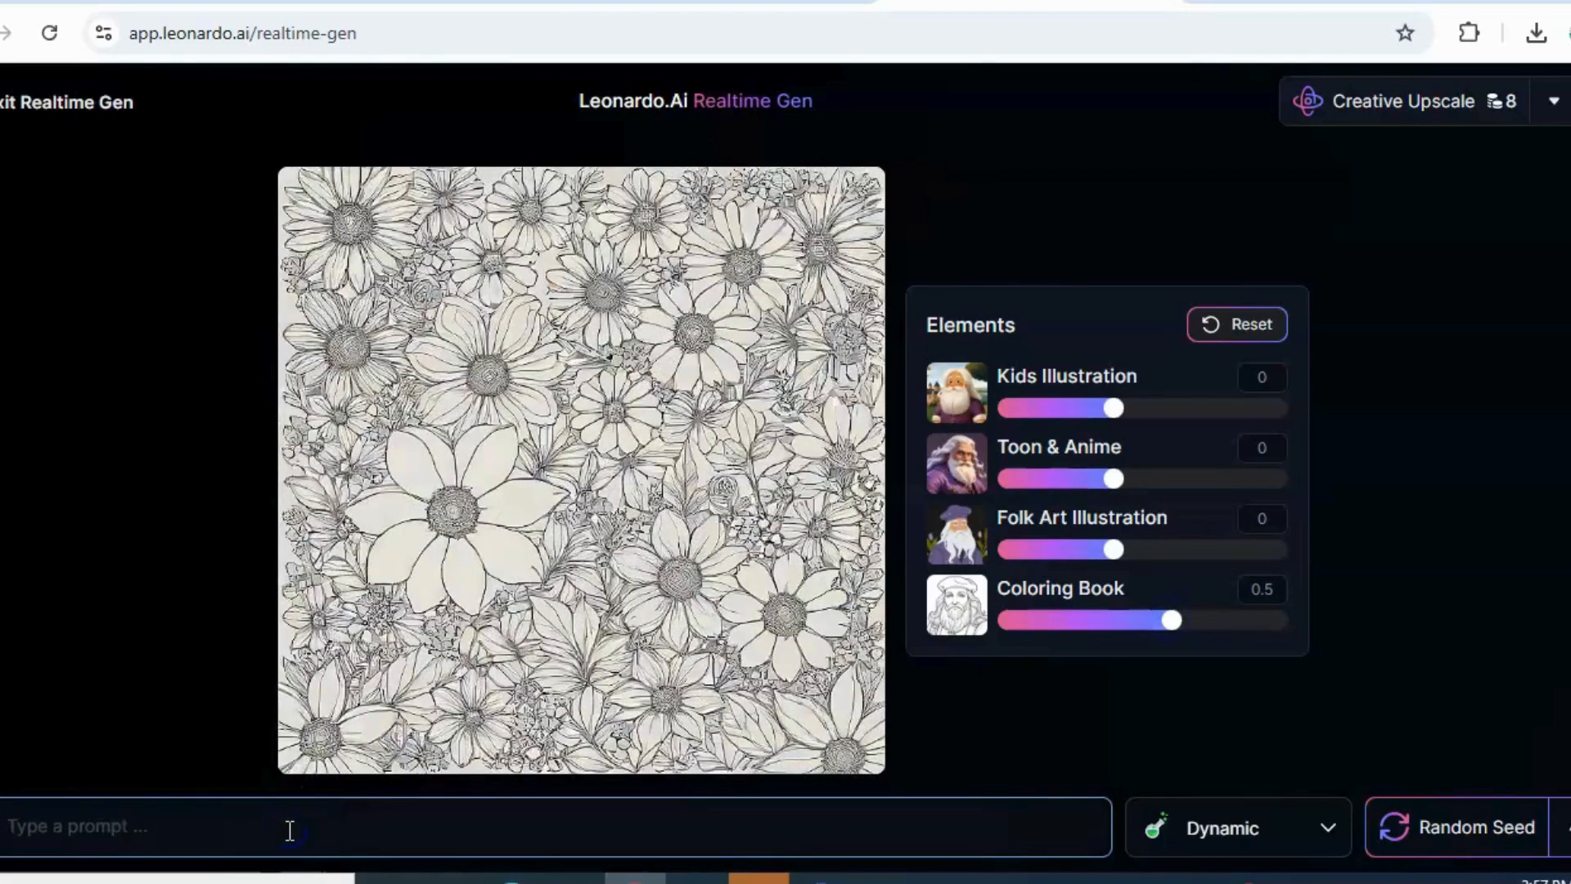
type("few flowers")
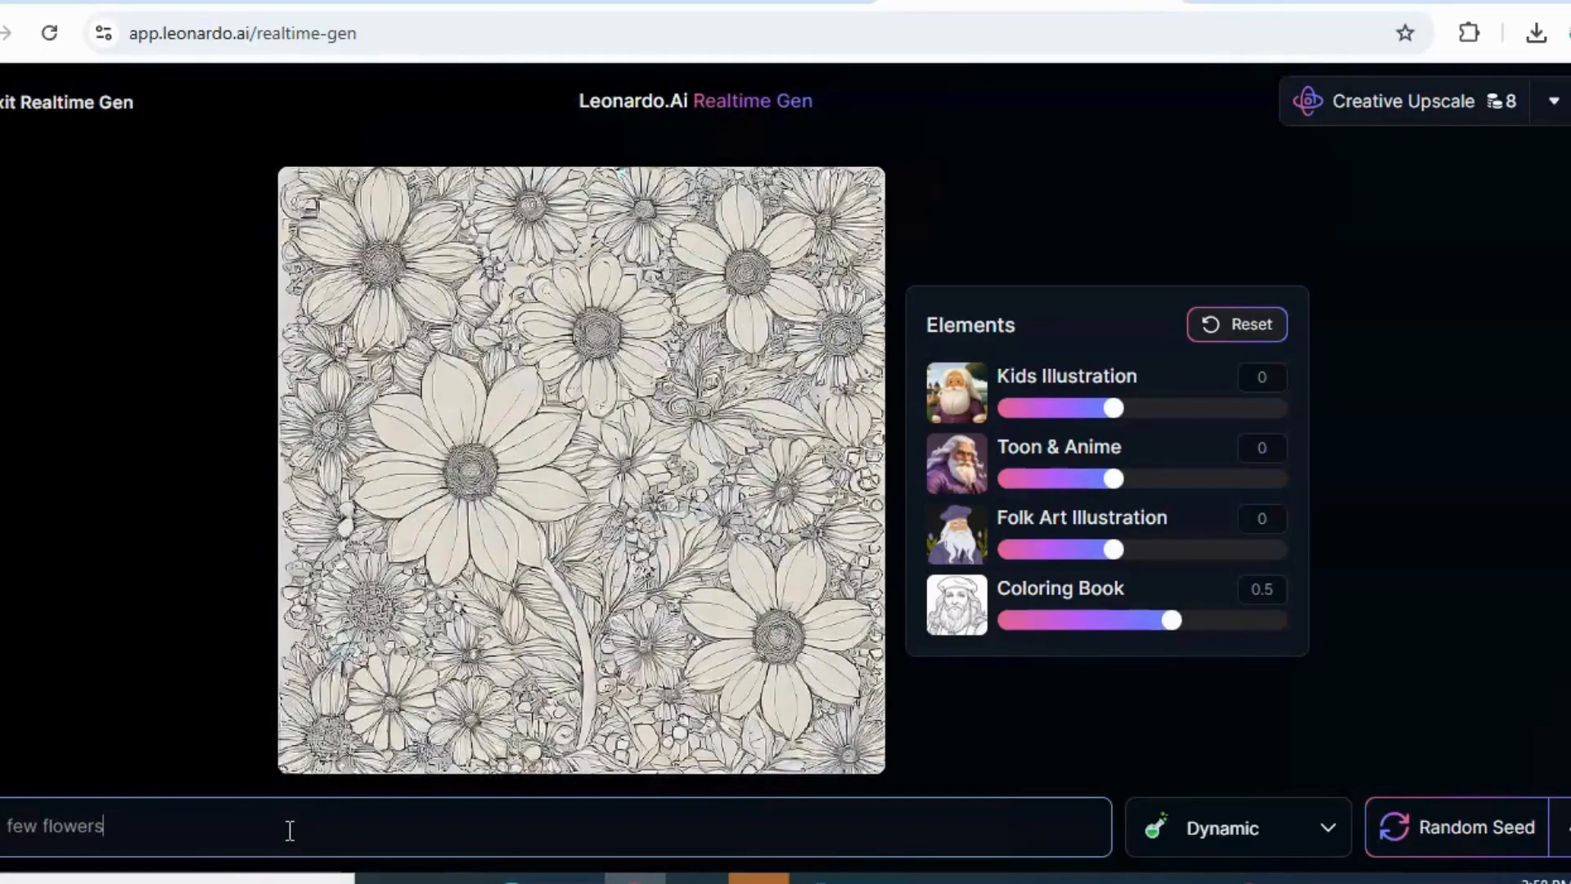
left_click_drag(1175, 622, 1287, 626)
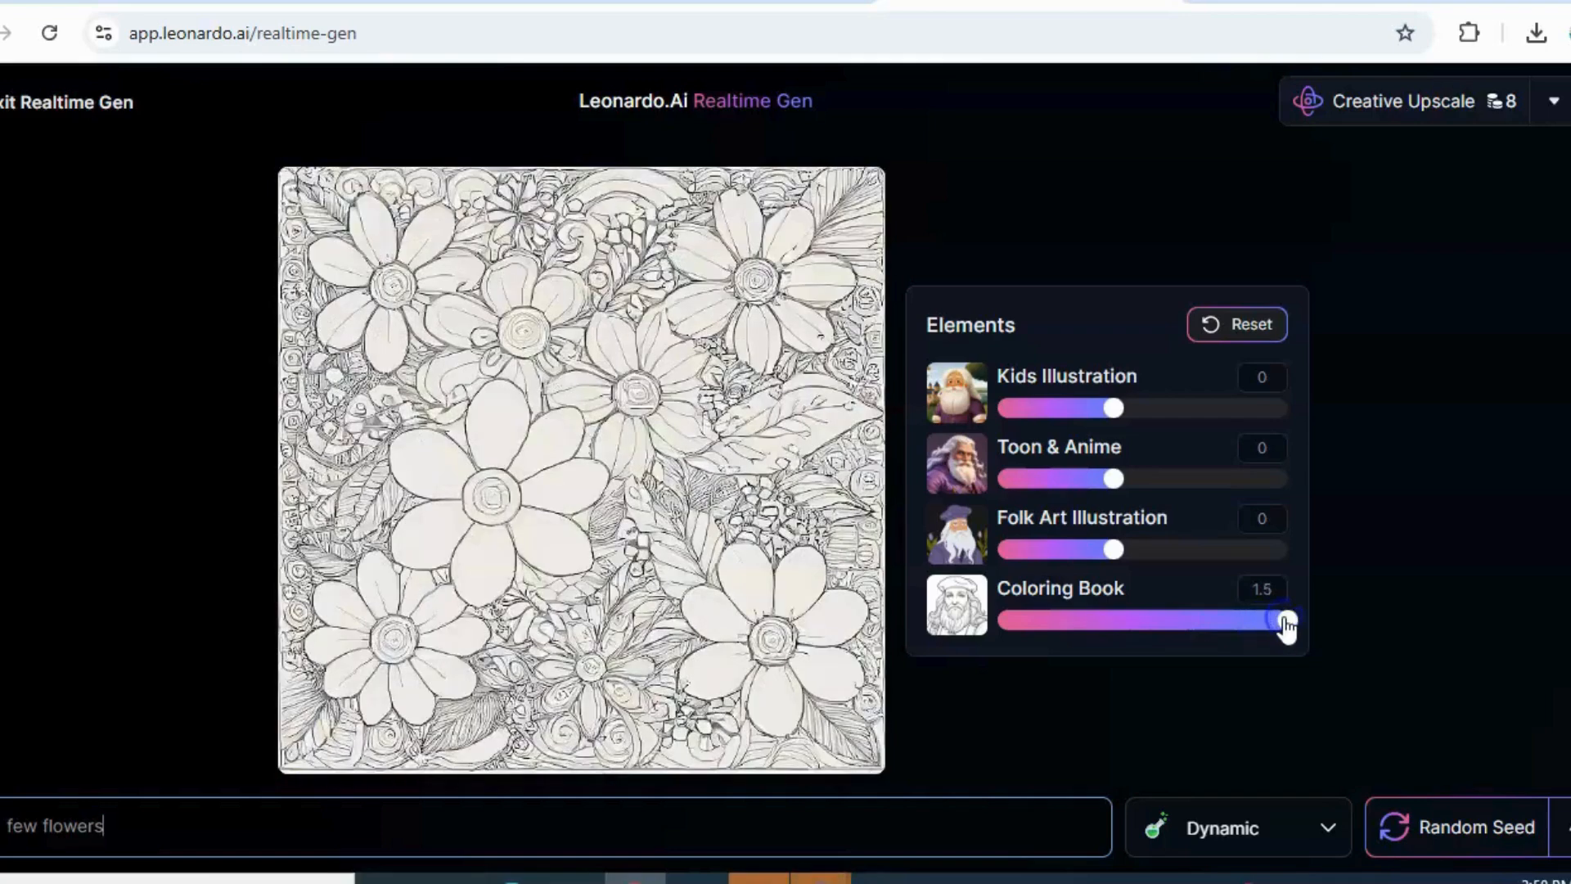
Replace the image prompt with "a girl holding a flower"
left_click(412, 812)
key("ctrl+a")
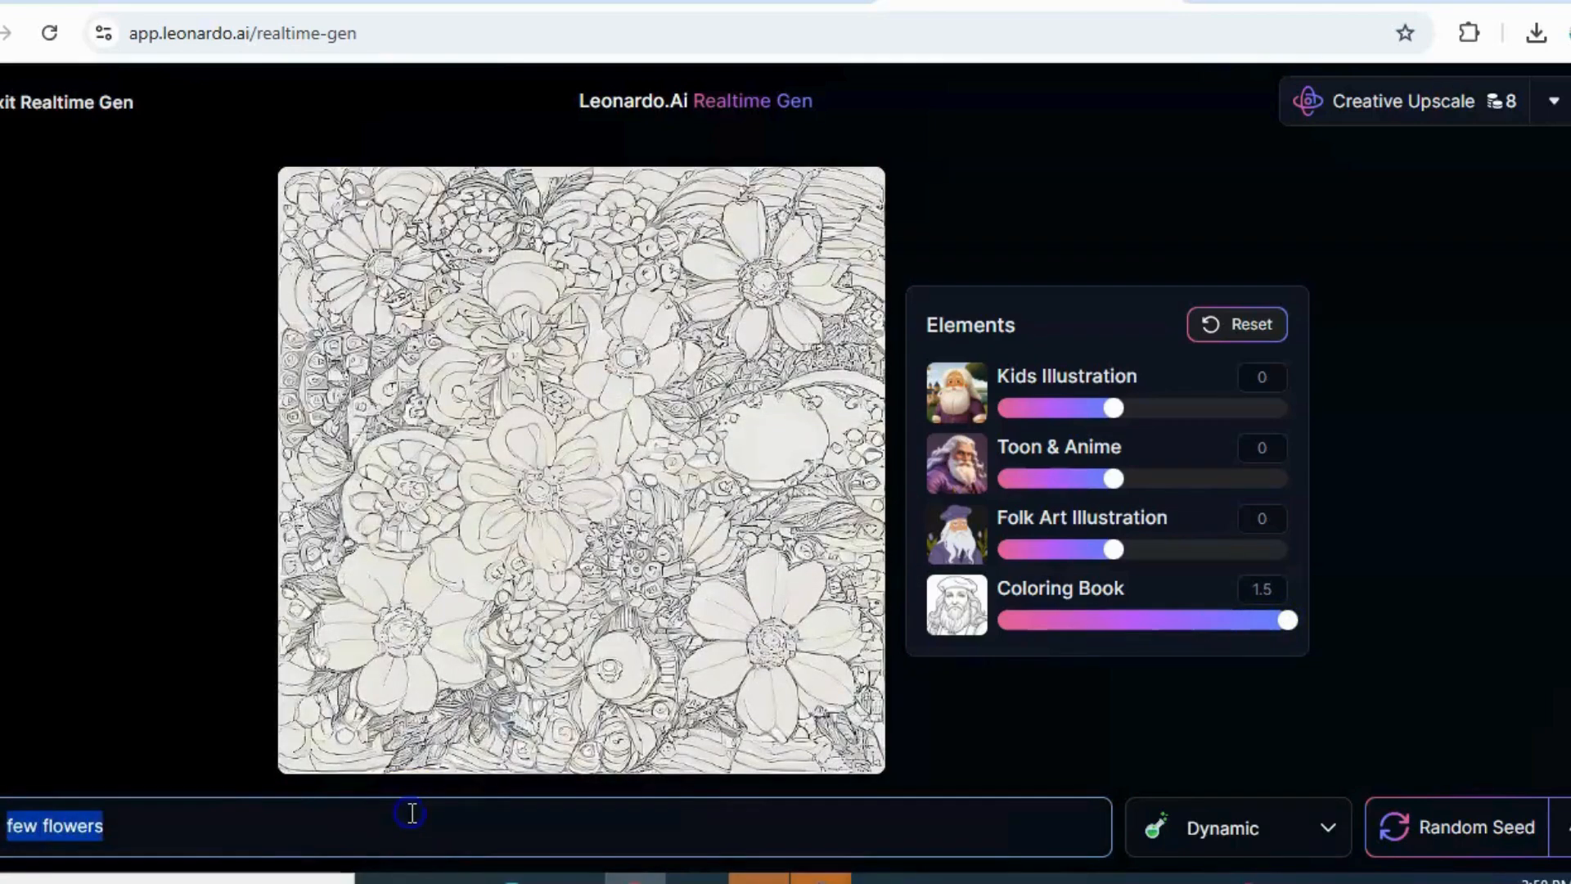
key("BackSpace")
type("a")
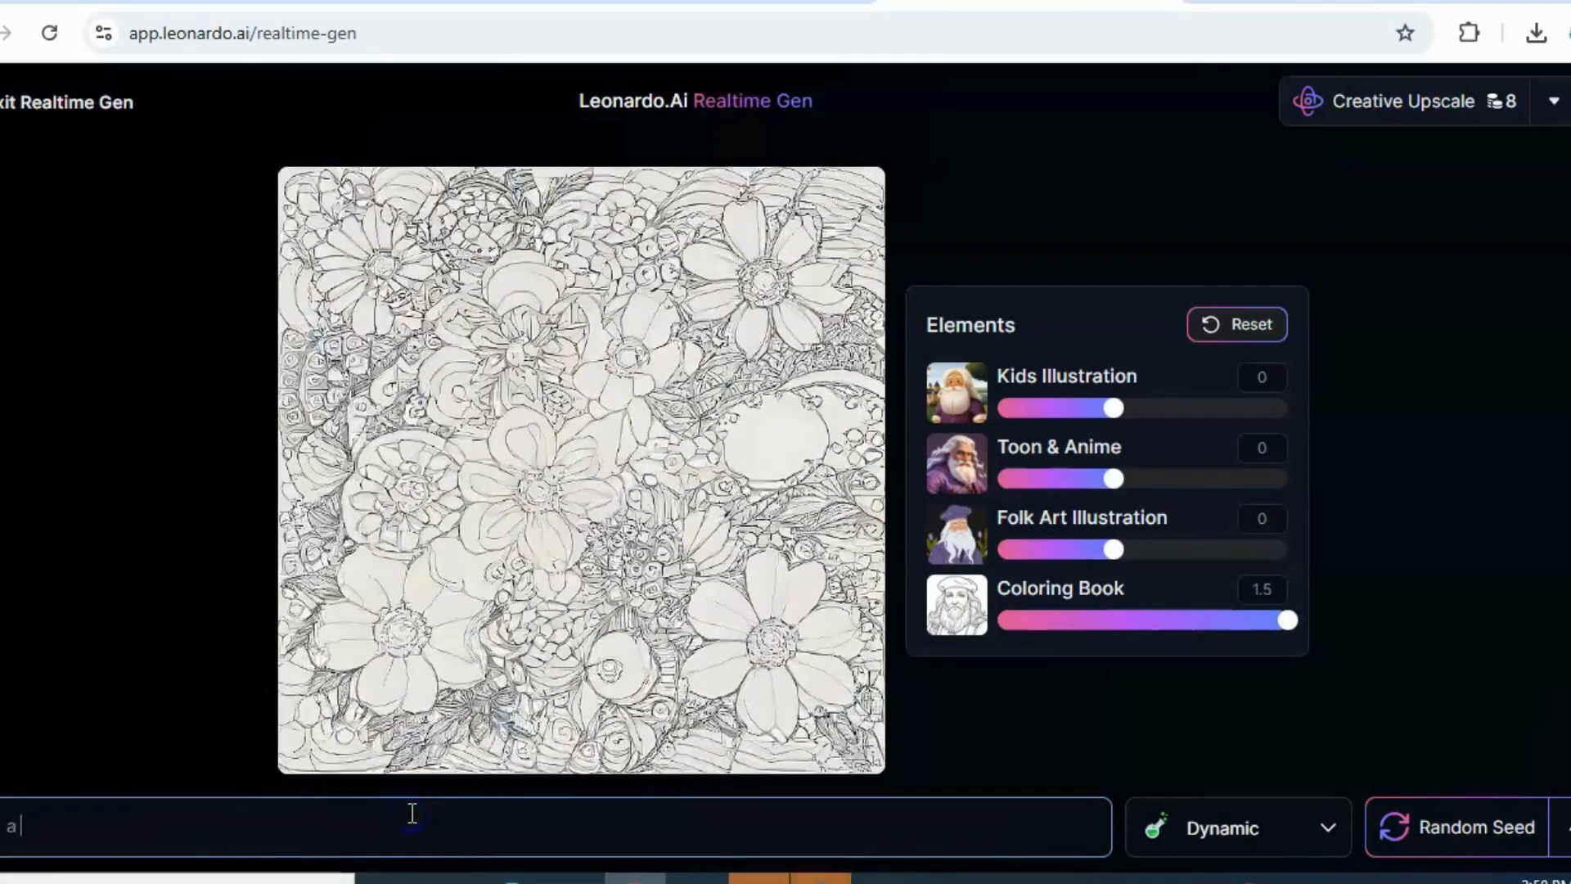
type(" girl ")
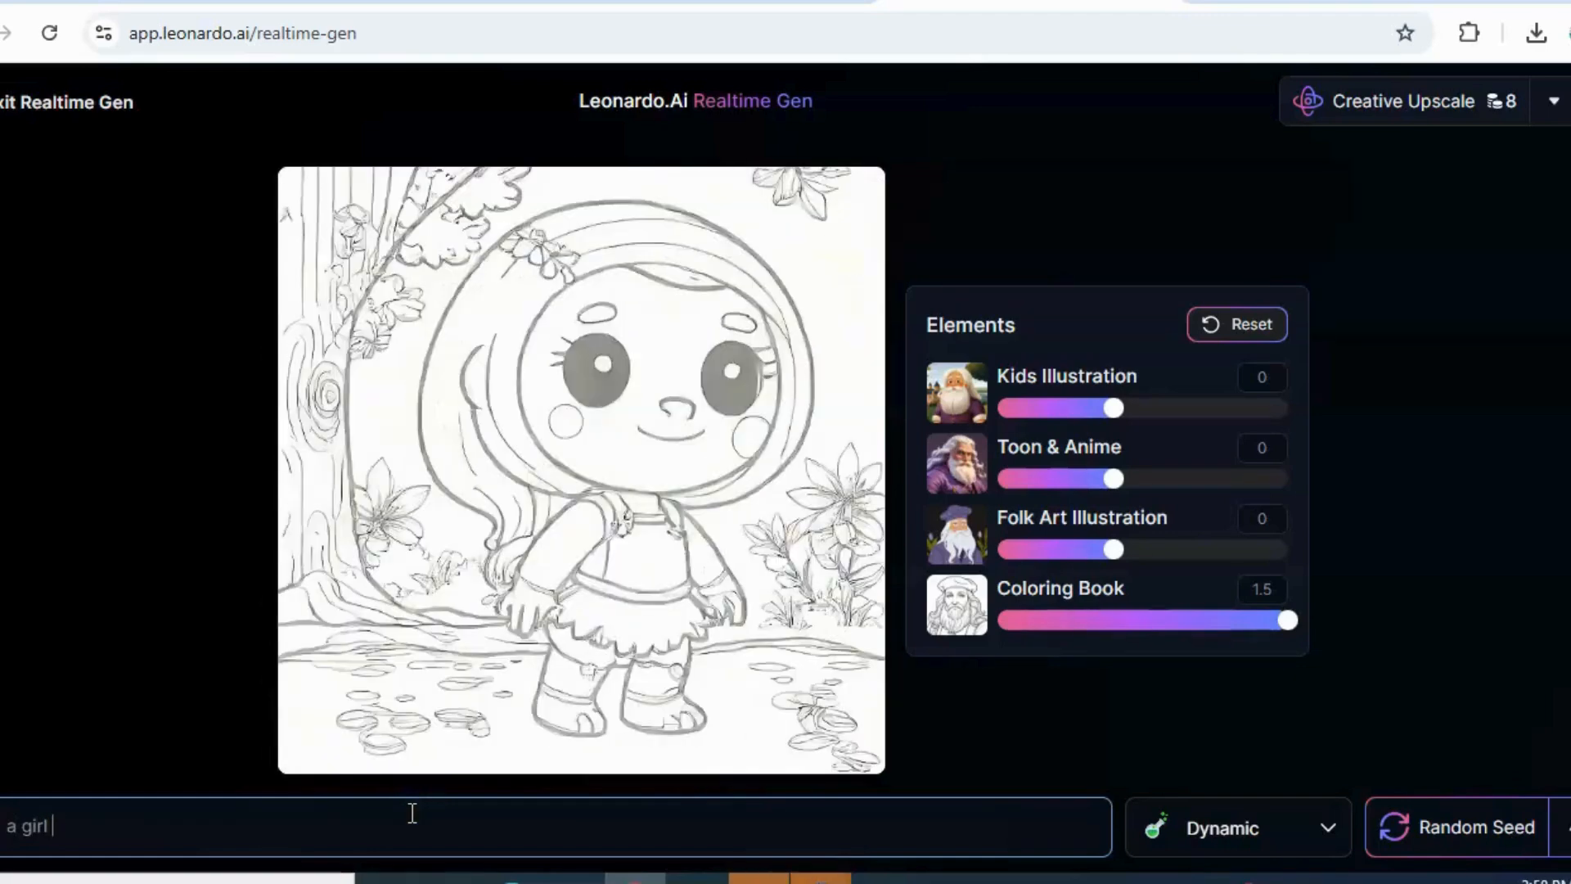
type("h")
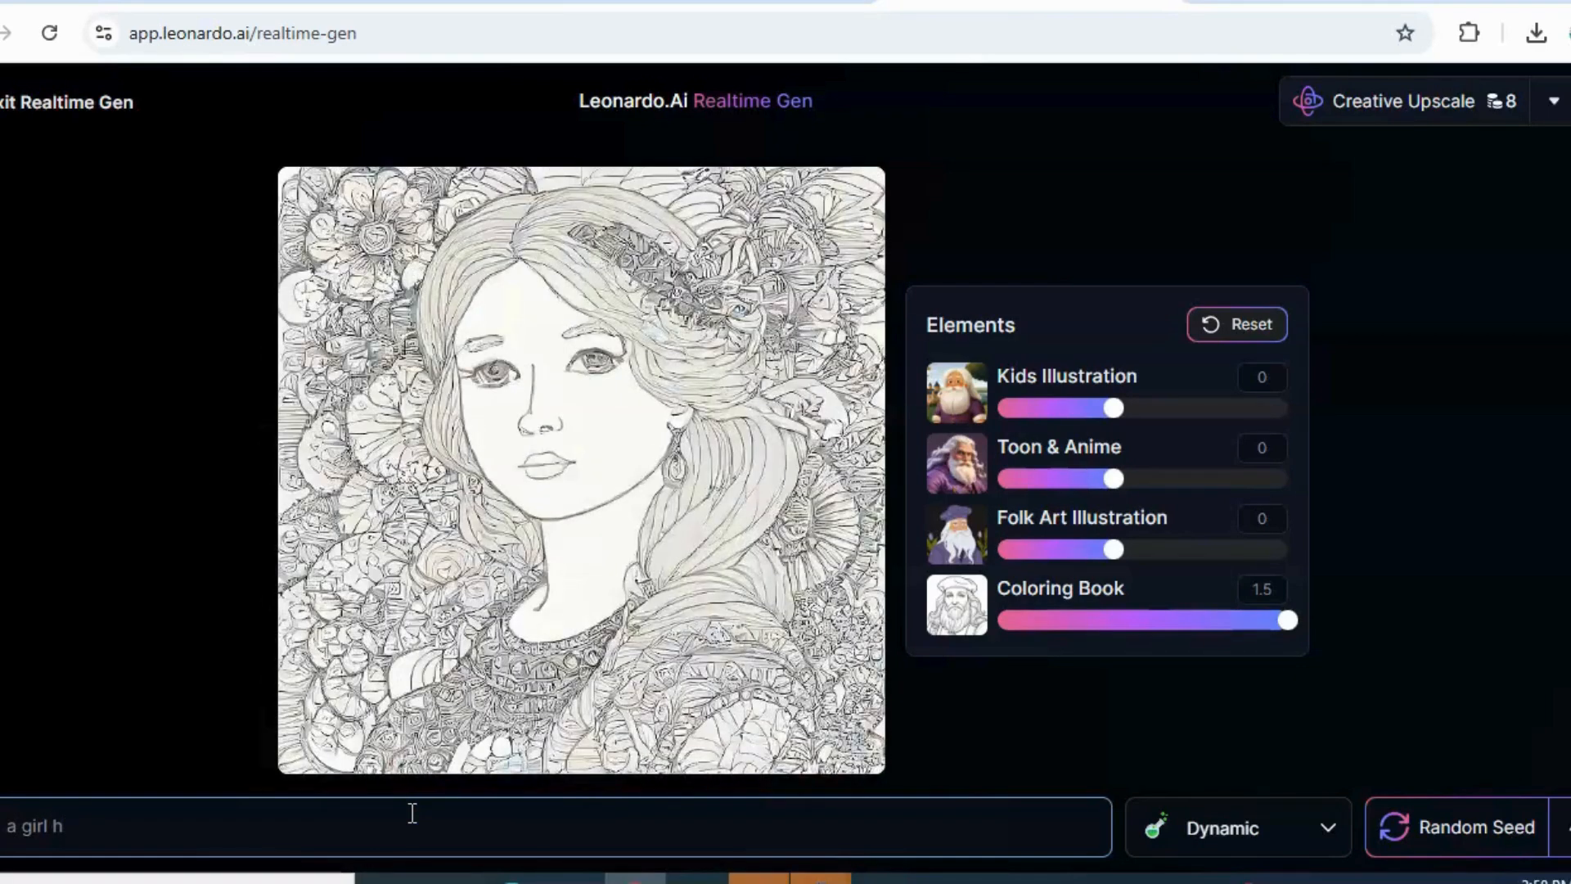
type("old")
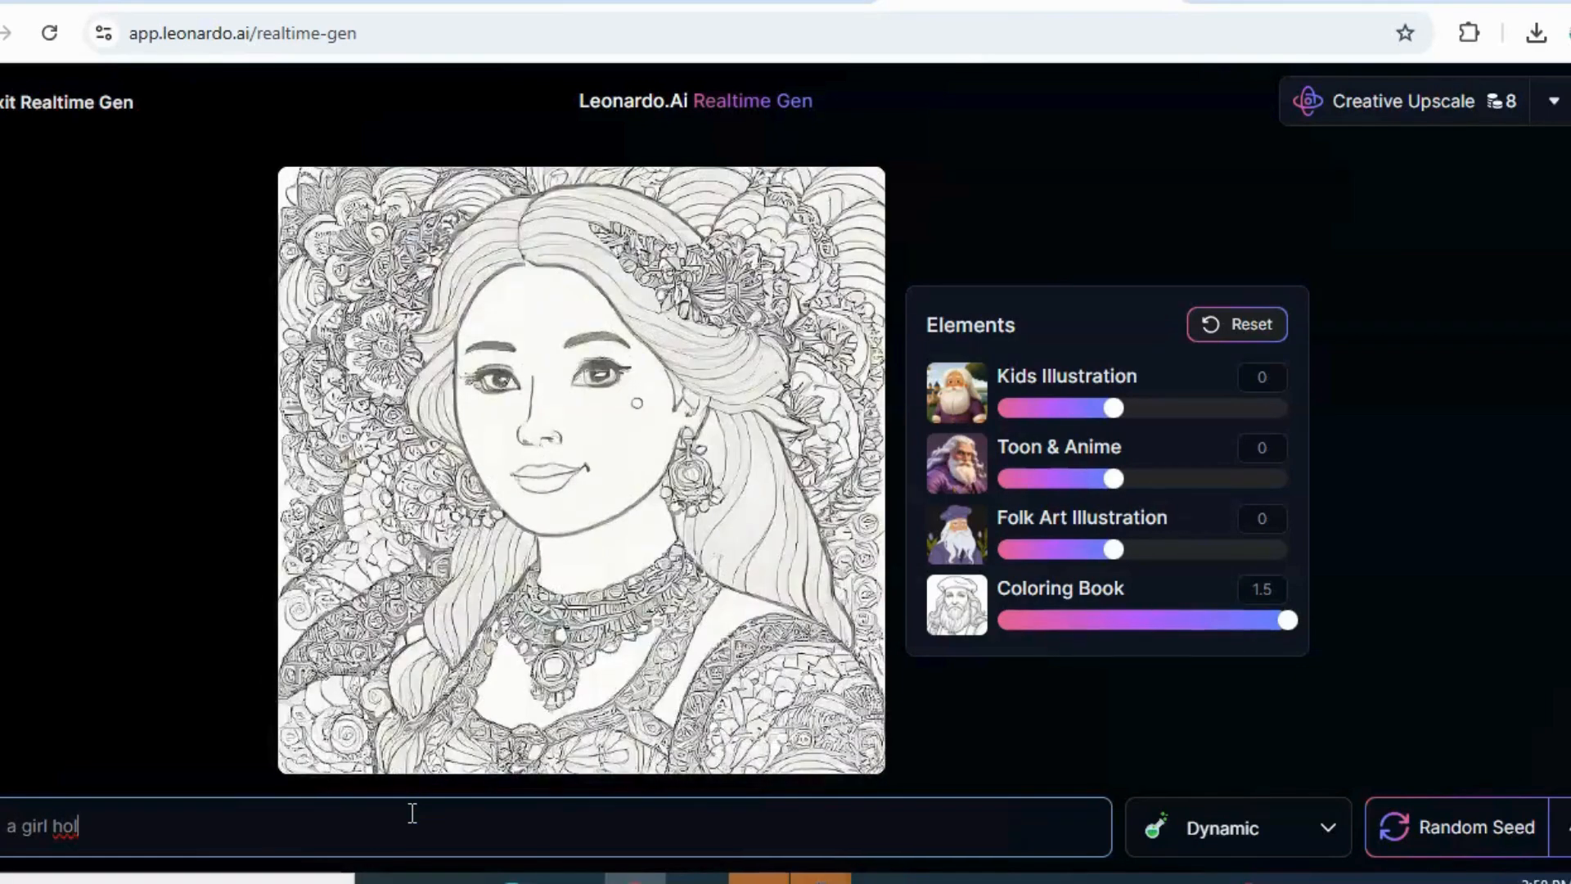
type("ing")
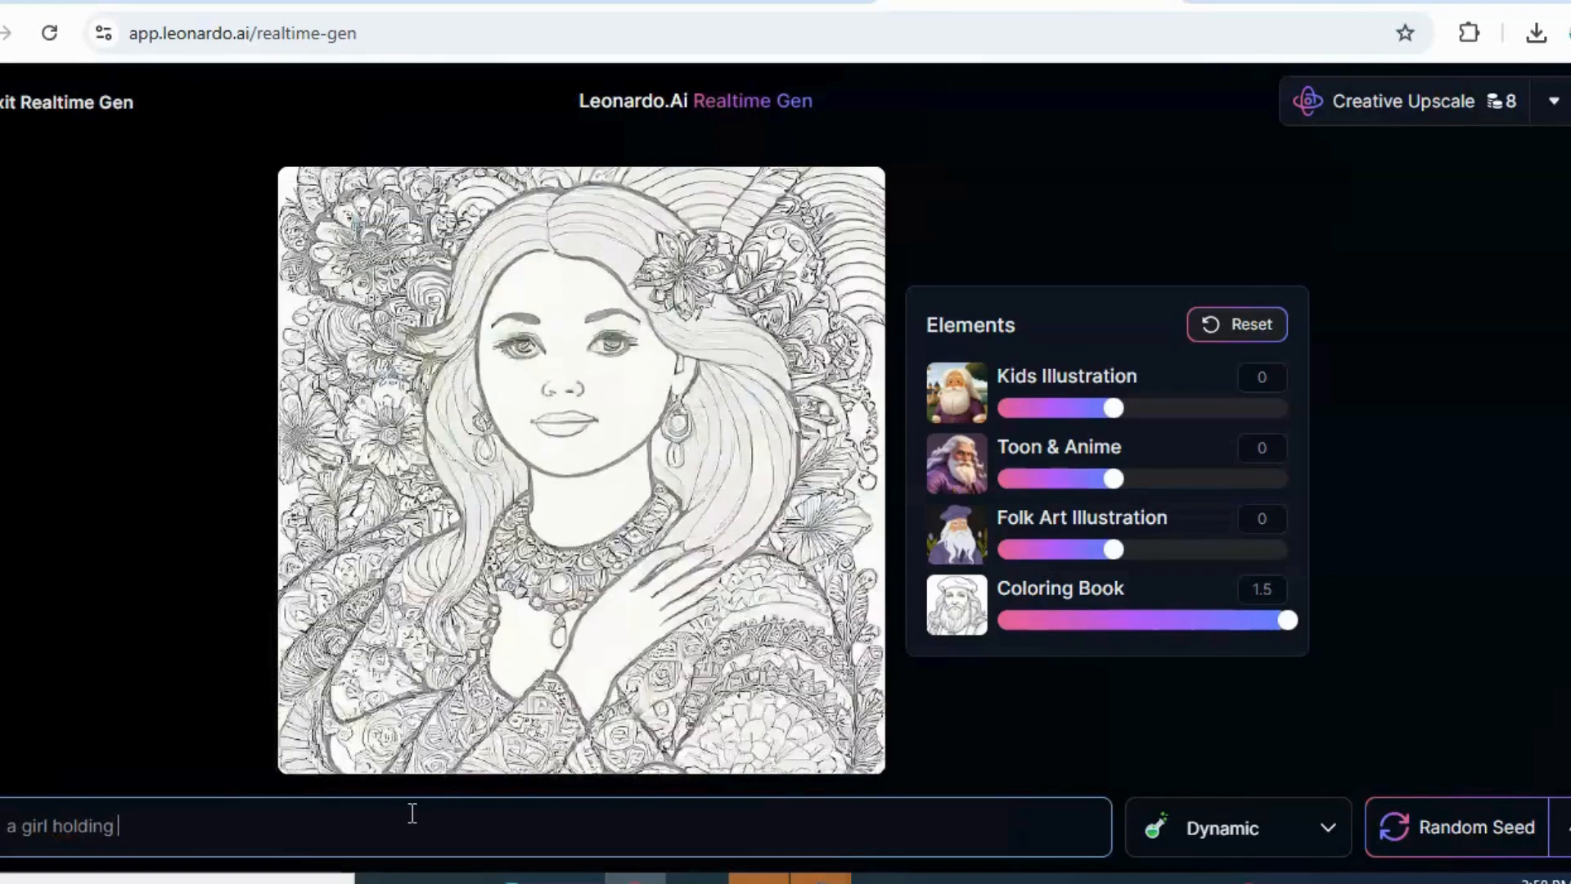
type(" a fl")
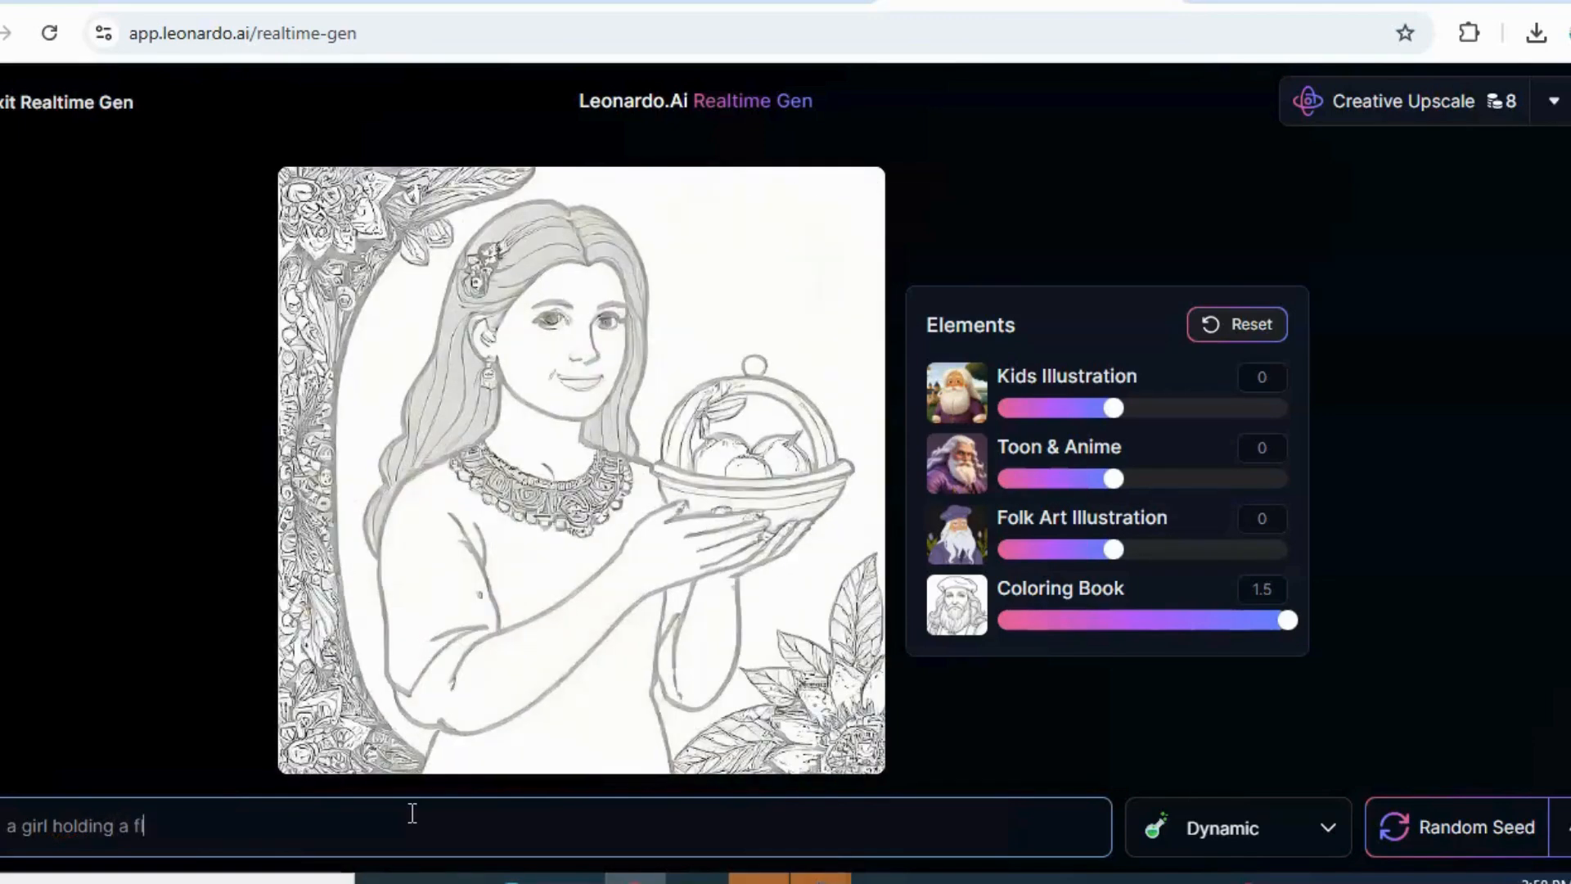
type("ower")
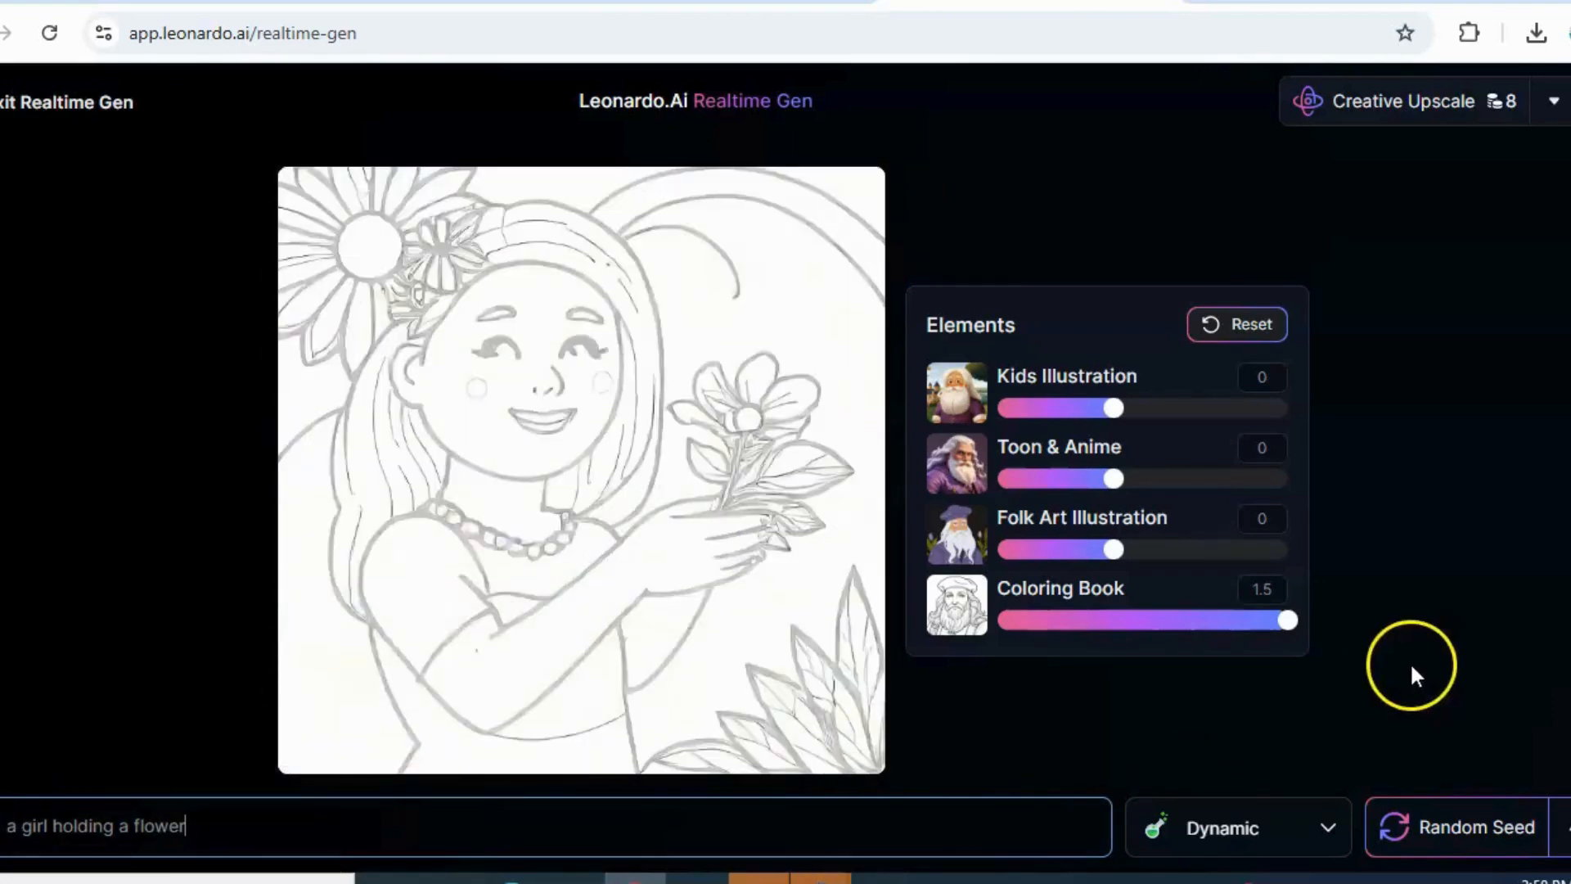
Try a Coloring Book strength of 1.4 on the girl image, and return it to 1.5
mouse_move(1288, 620)
left_mouse_down()
mouse_move(1241, 626)
mouse_move(1273, 626)
left_mouse_up()
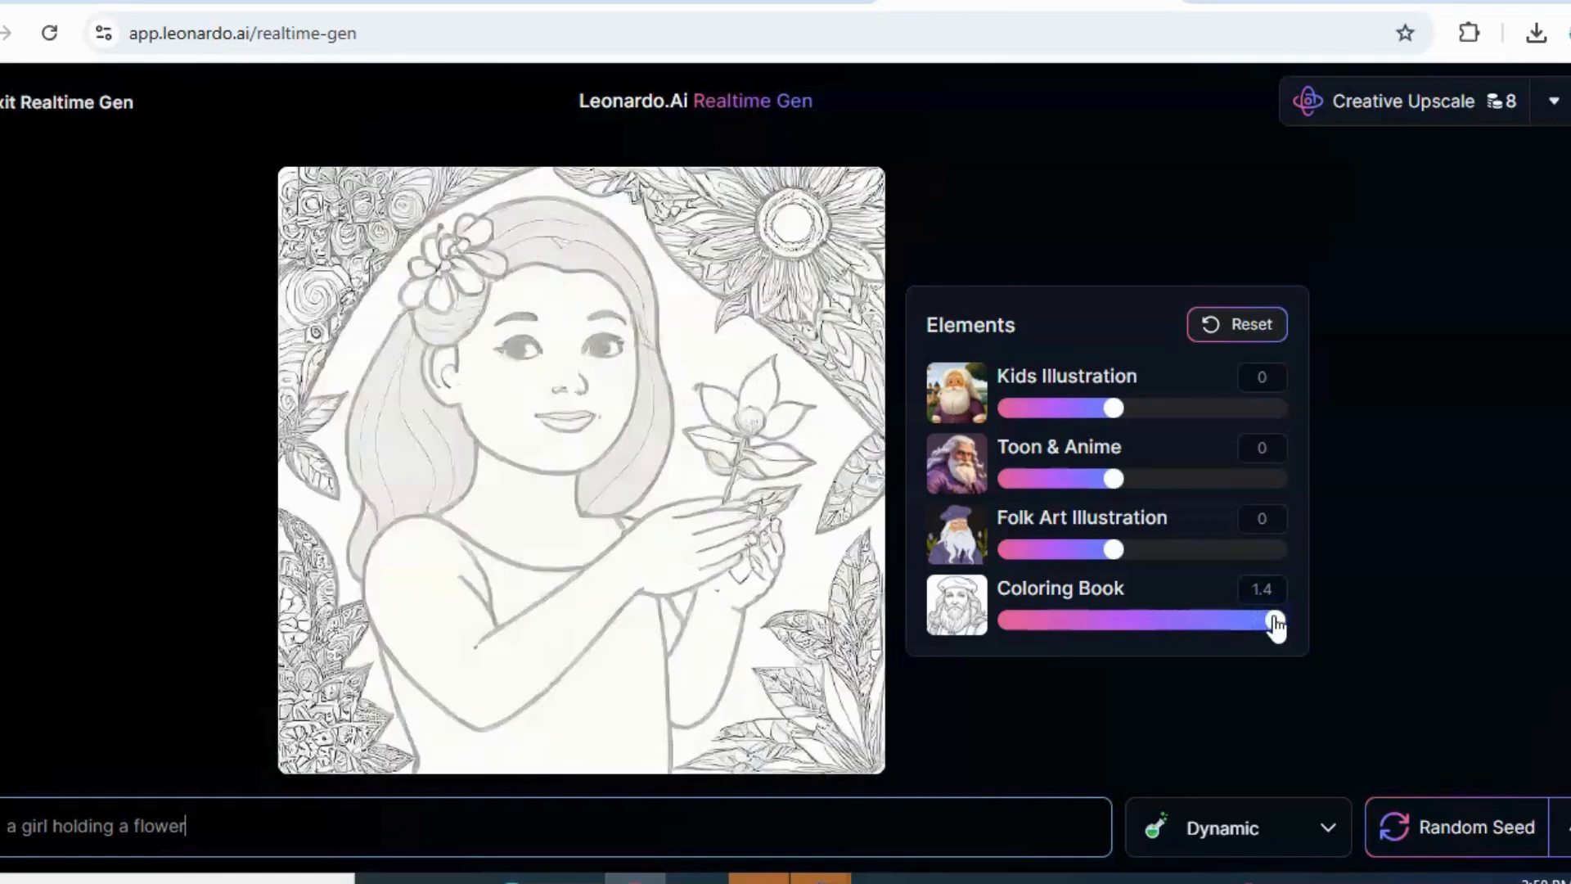
left_click(1282, 618)
mouse_move(1281, 627)
left_mouse_down()
mouse_move(1043, 637)
mouse_move(1291, 630)
left_mouse_up()
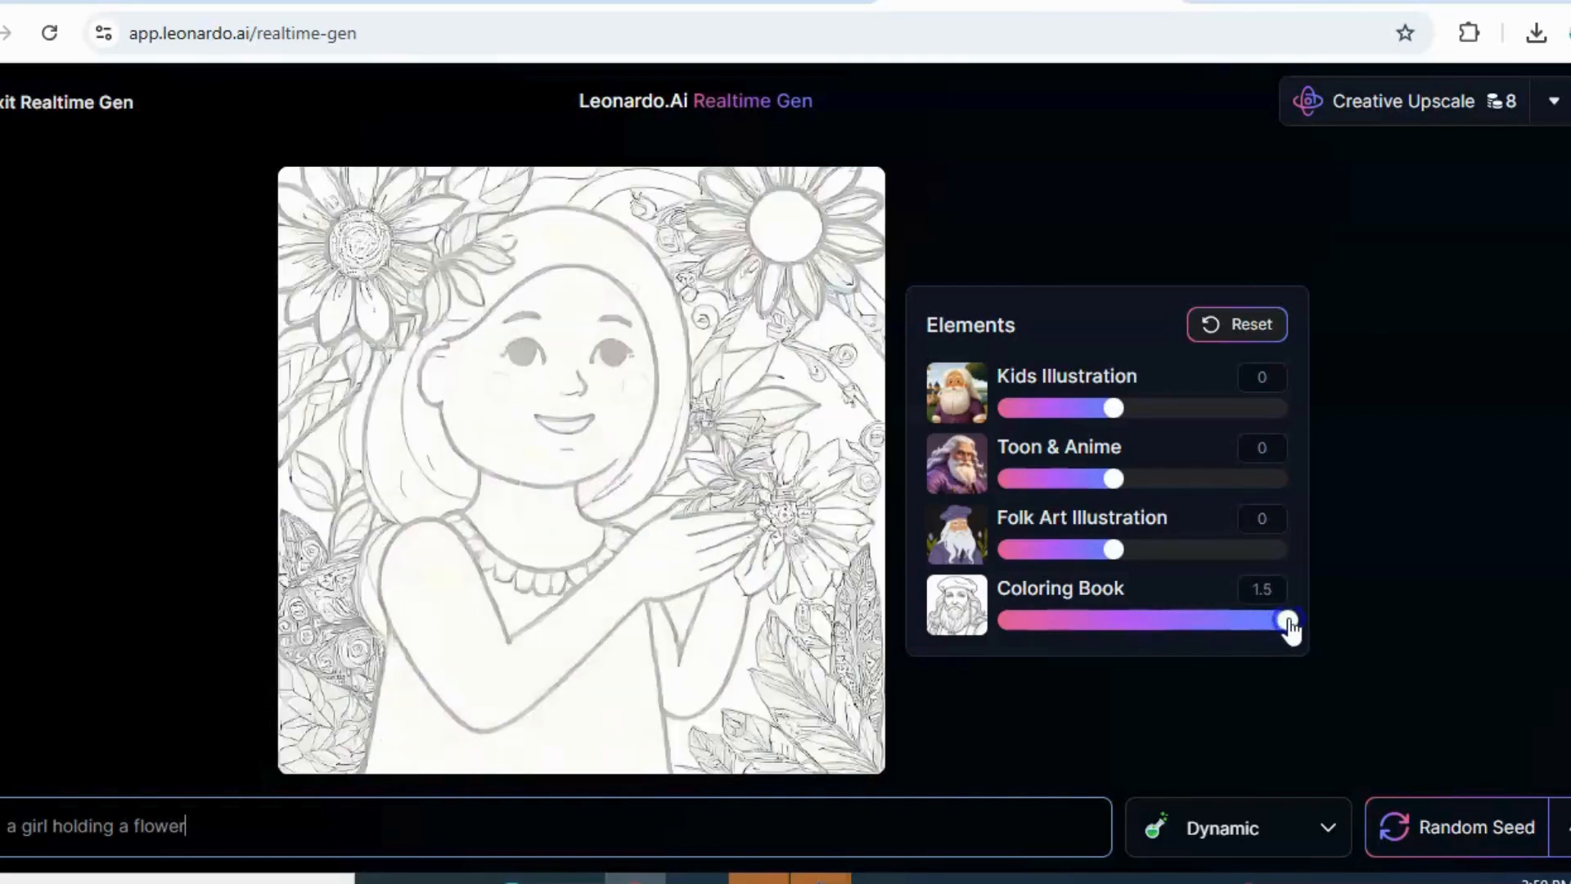
left_click(799, 465)
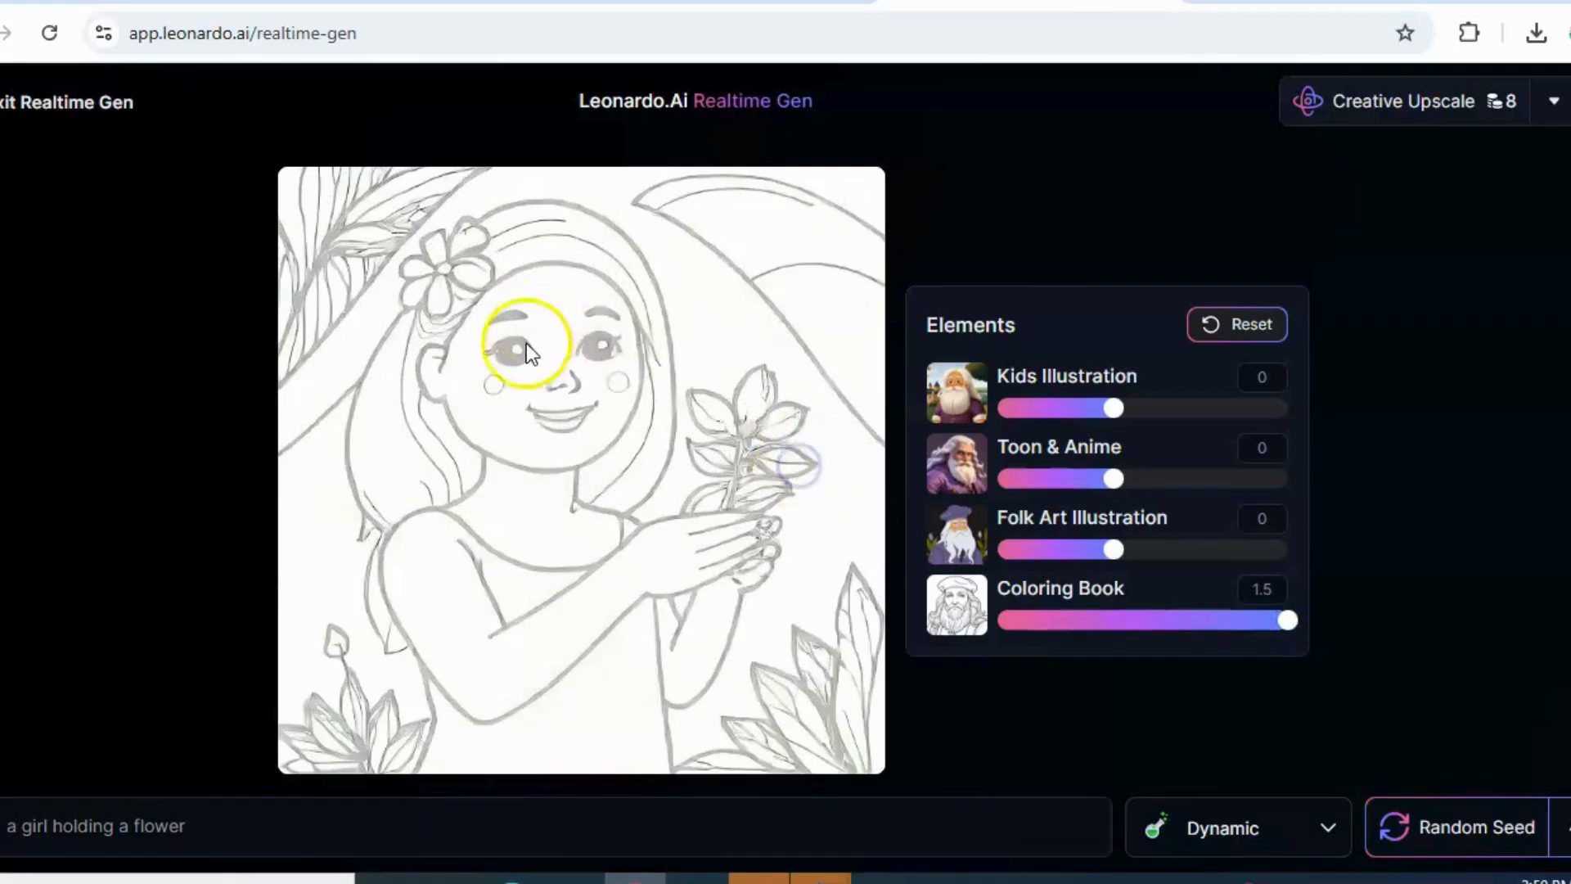
Replace the image prompt with "african woman" and set the Coloring Book strength to 1.3
left_click(225, 833)
triple_click(225, 833)
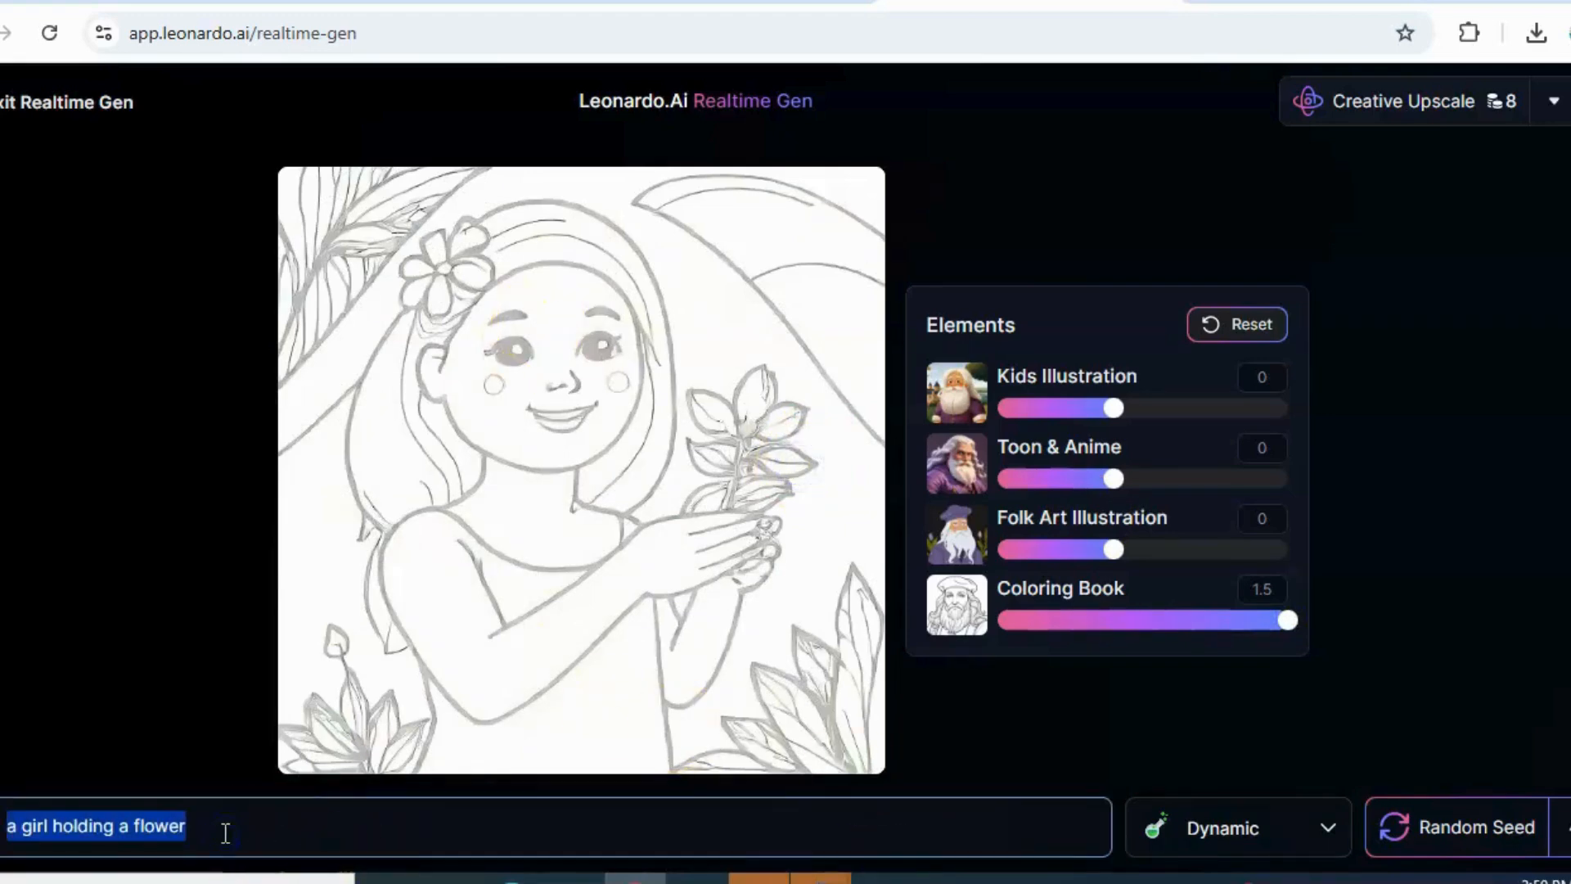
key("BackSpace")
type("afr")
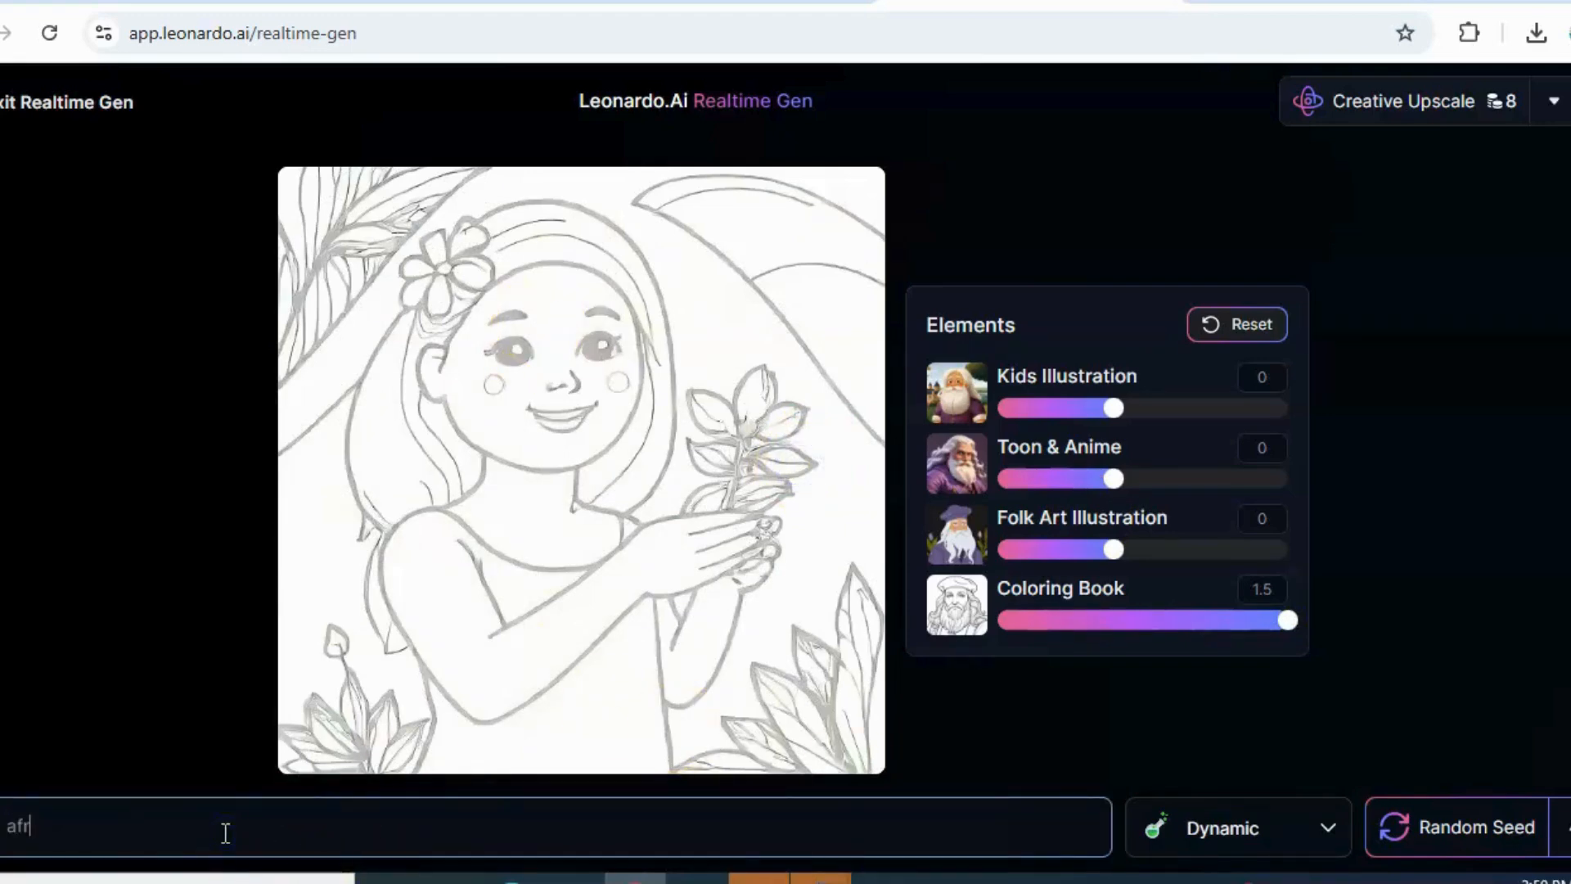
type("ican")
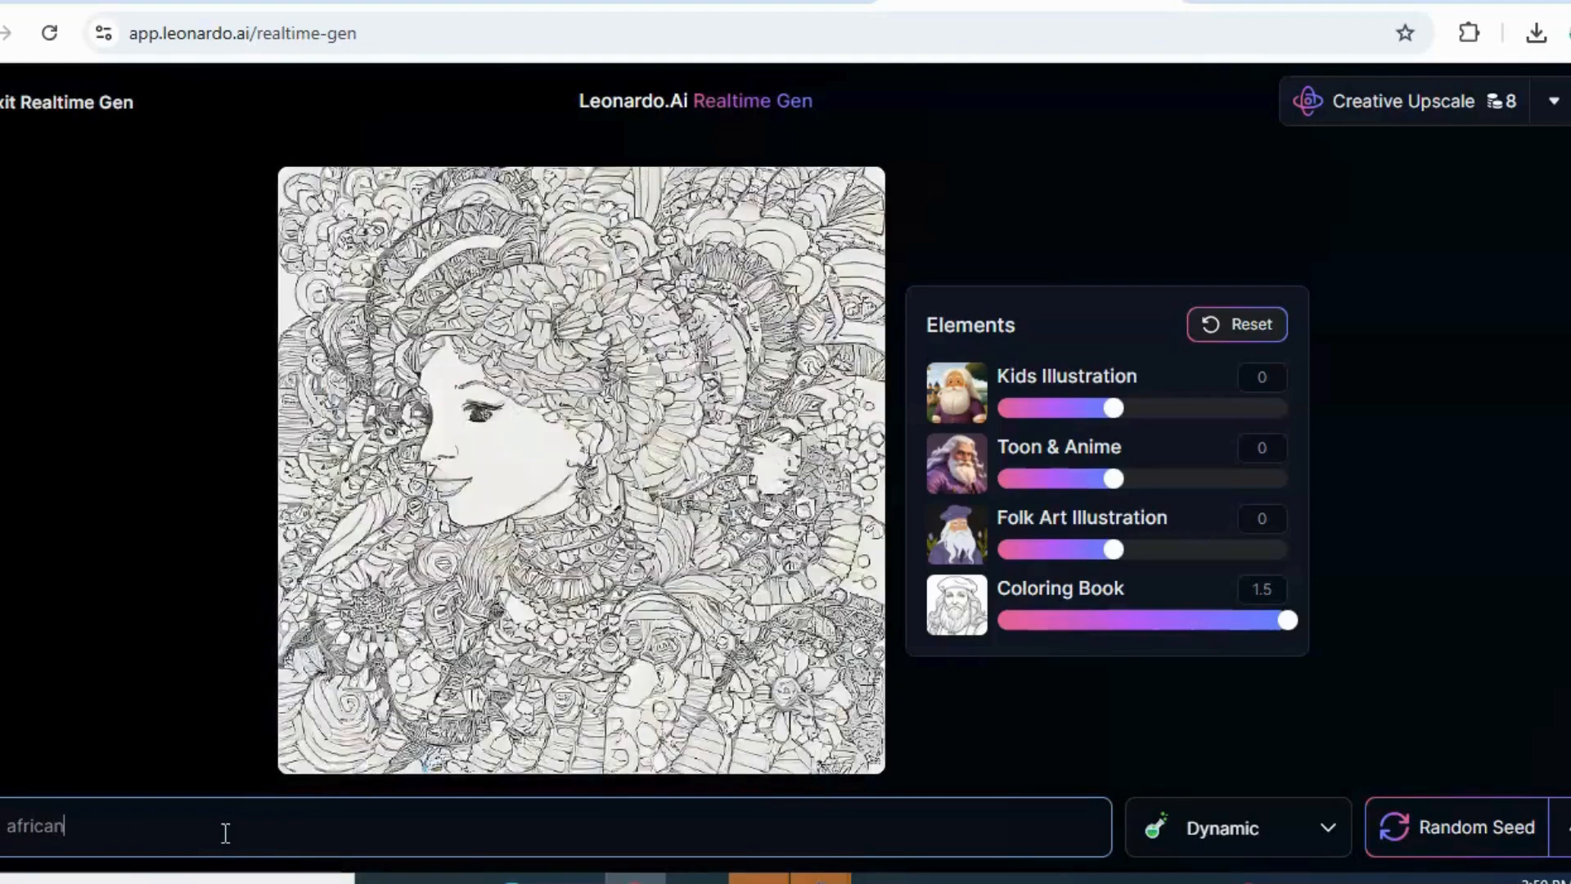
type(" wo")
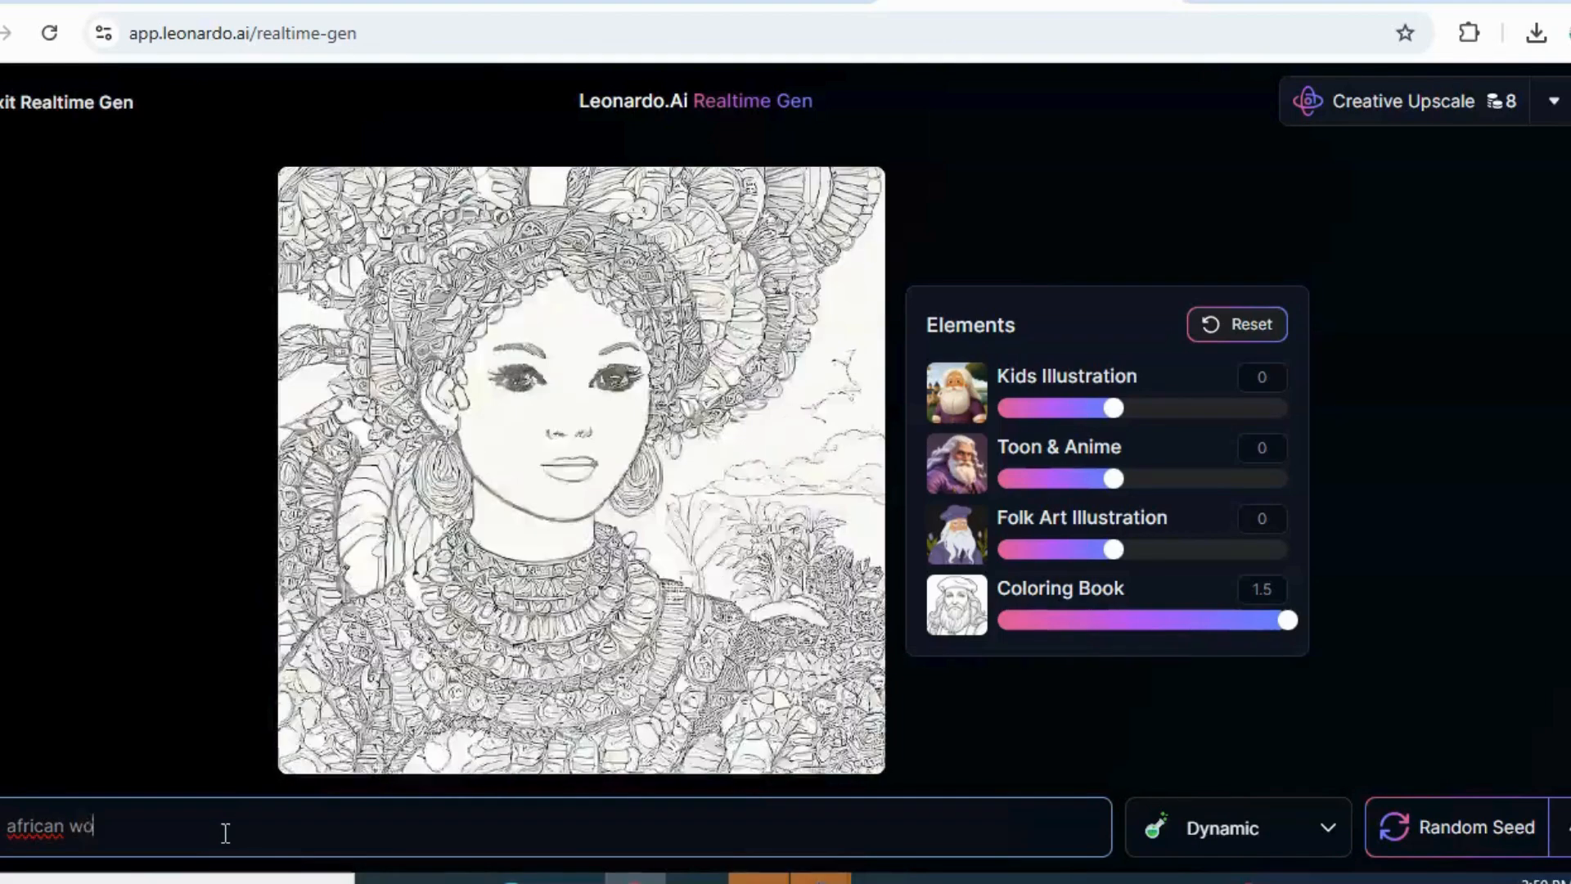
type("man")
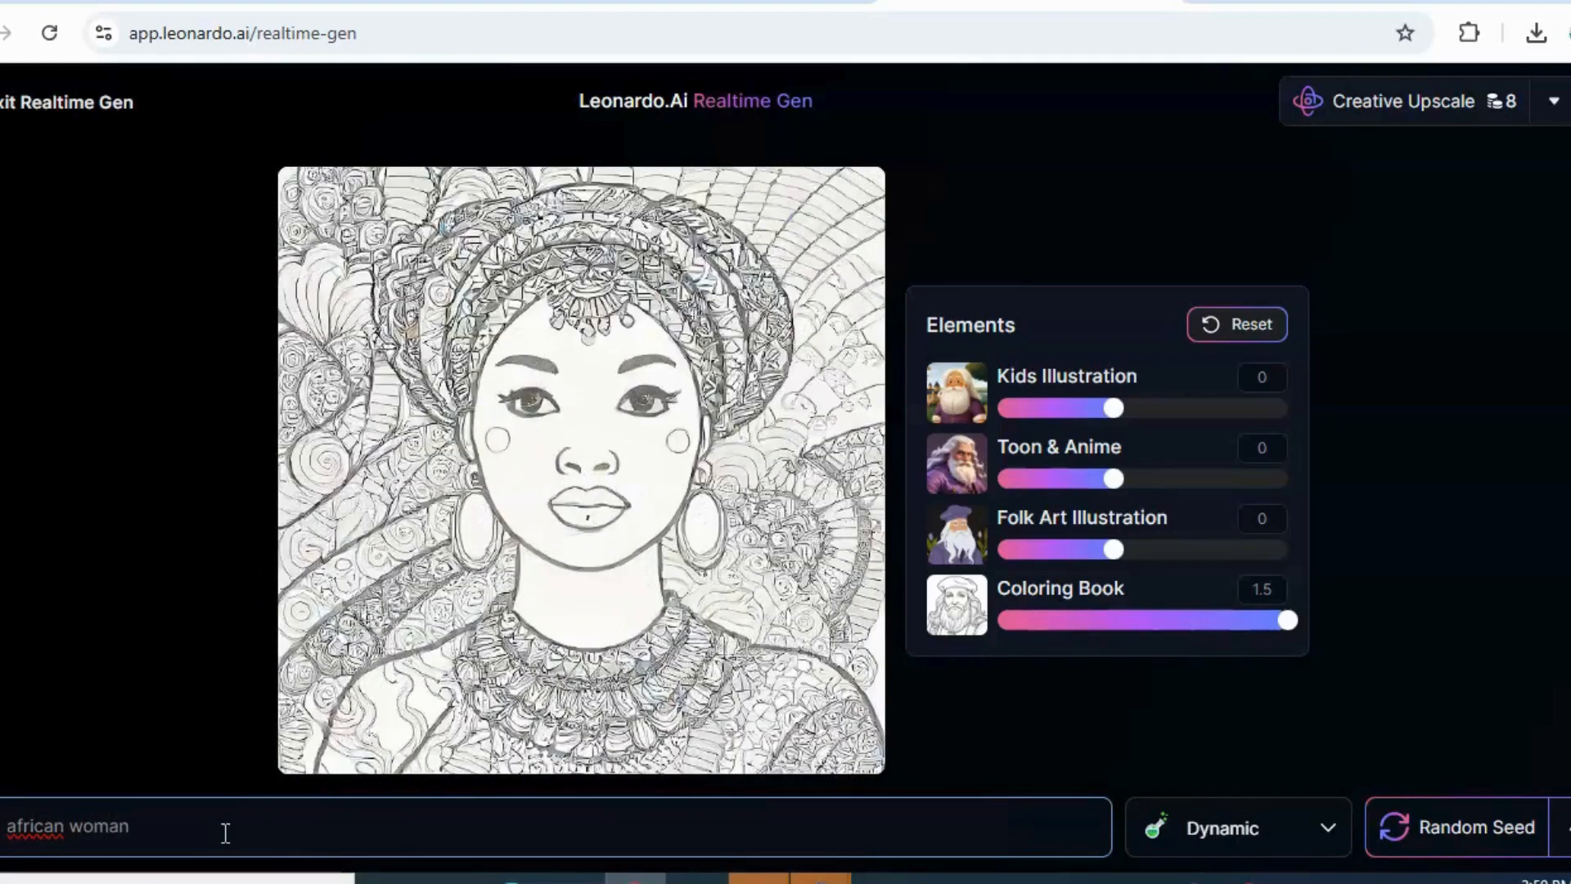
mouse_move(1284, 621)
left_mouse_down()
mouse_move(1127, 642)
mouse_move(1167, 621)
mouse_move(1271, 624)
left_mouse_up()
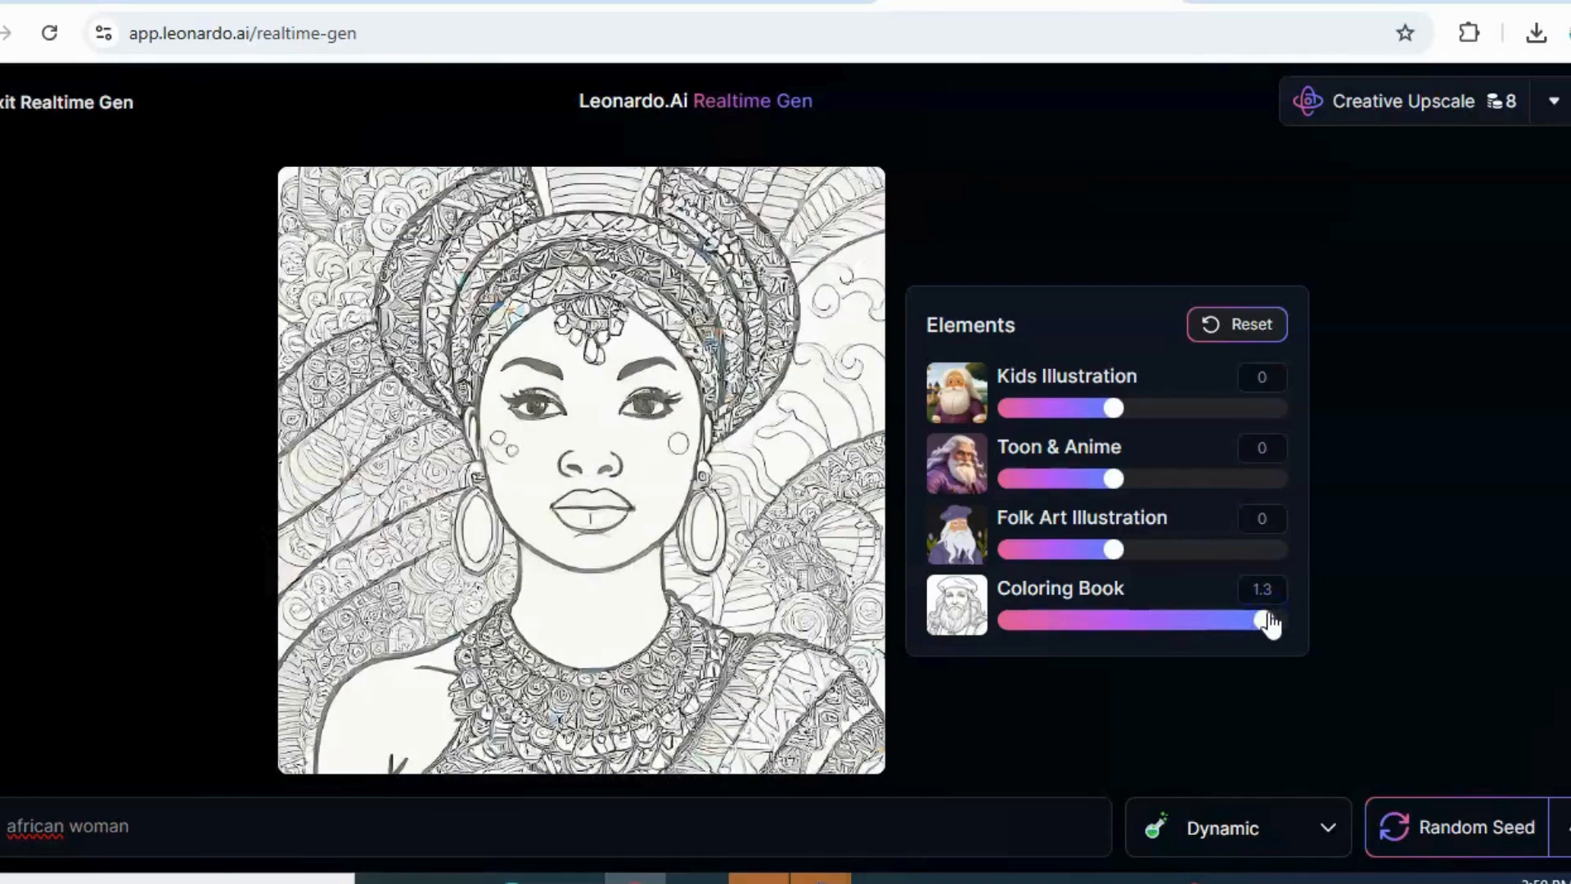
Extend the image prompt to "african woman coloring page" and set the Coloring Book strength to 1.2
left_click(158, 834)
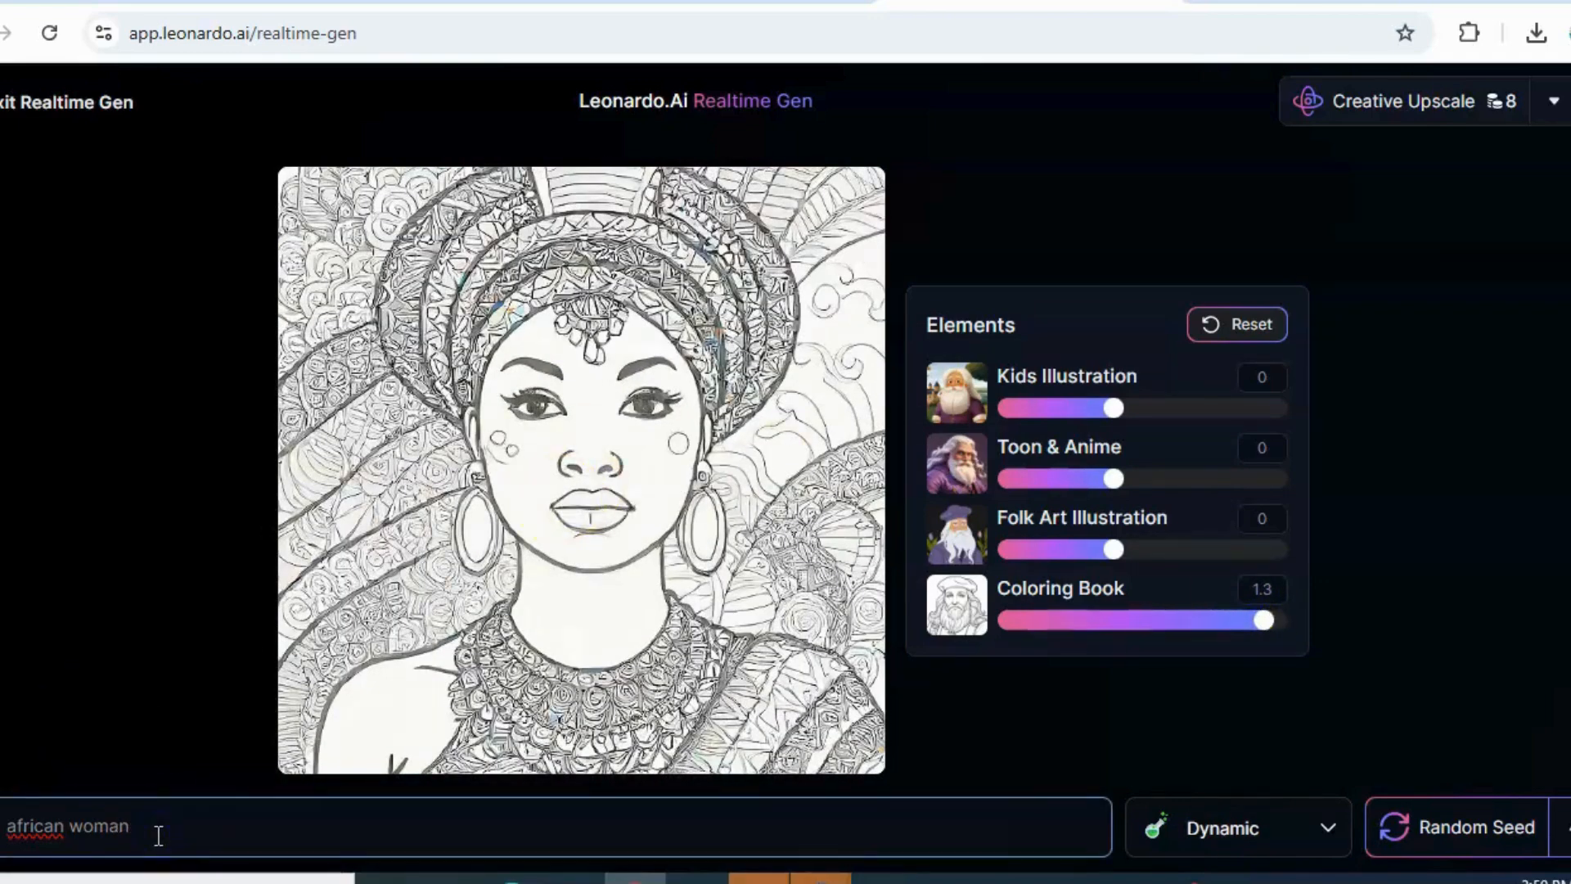
type("color")
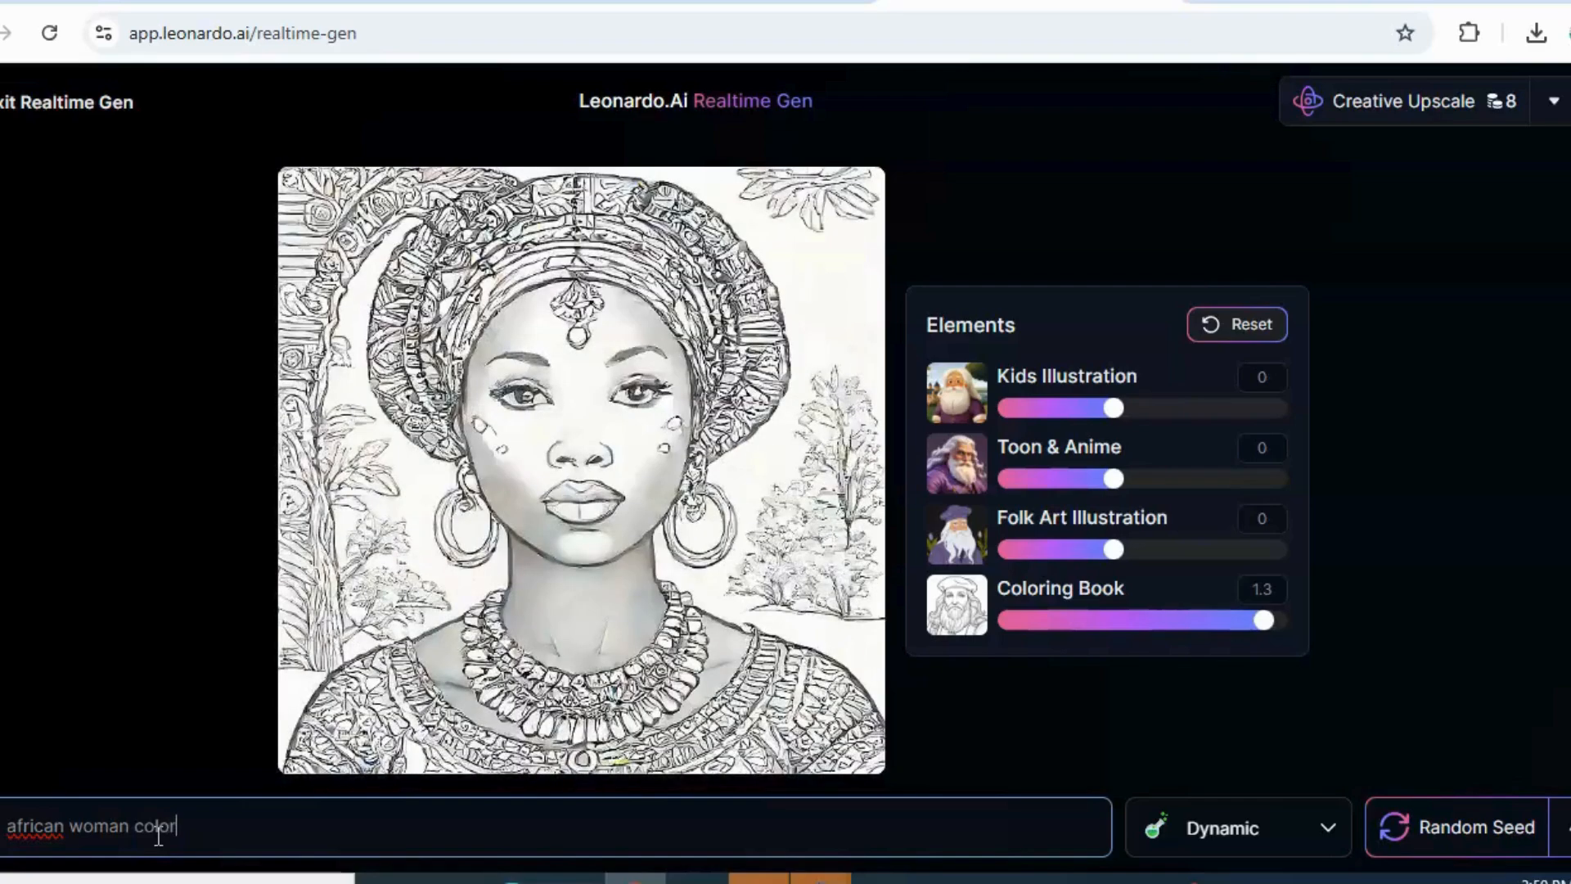
type("ing")
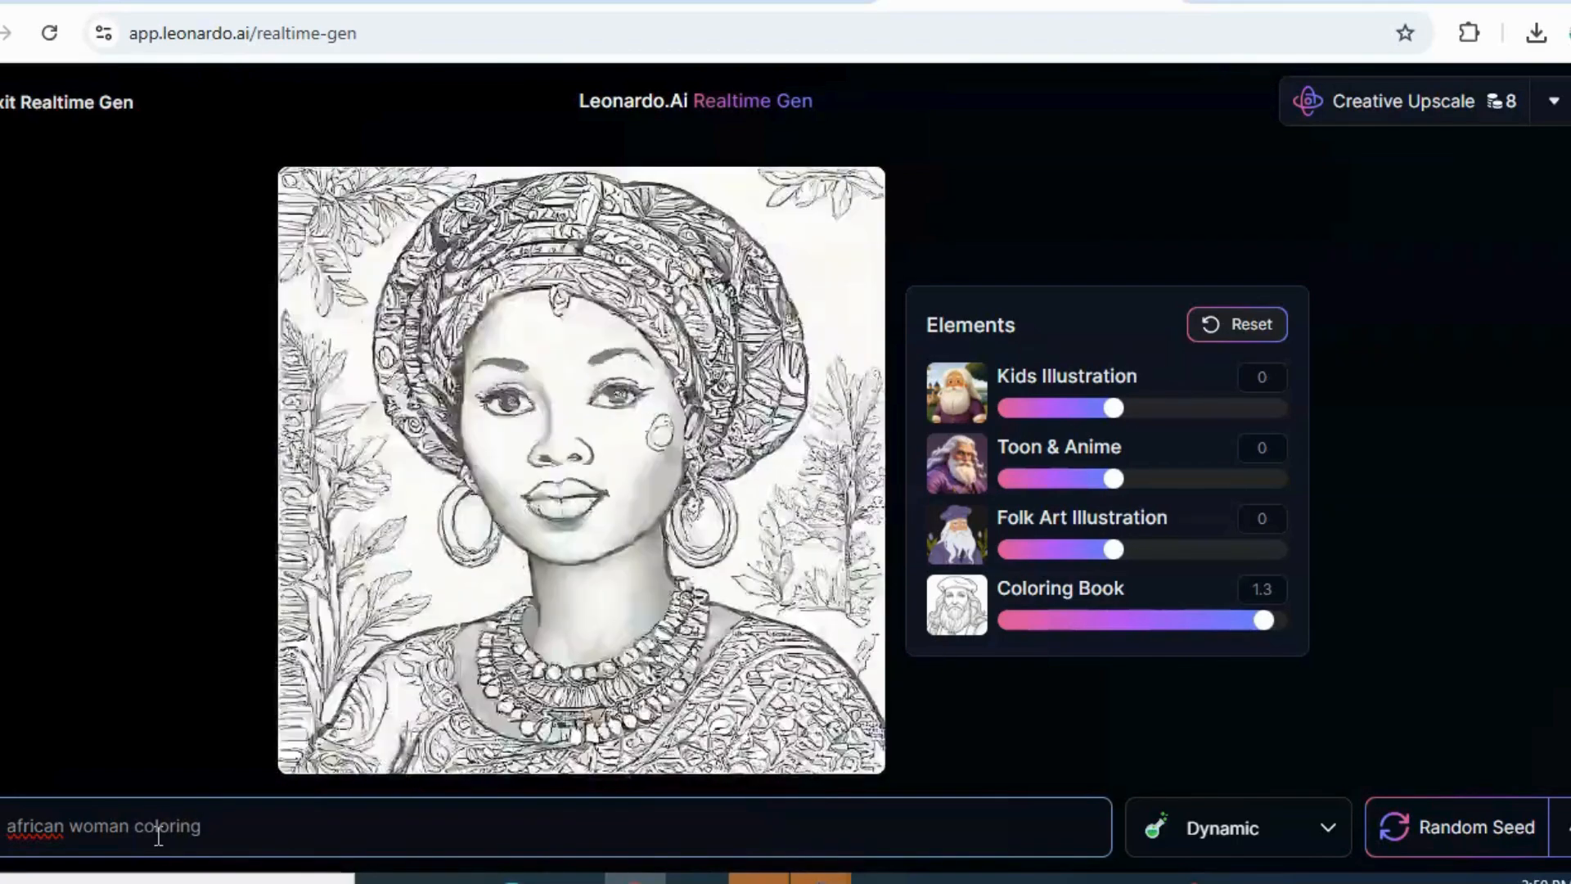
type(" page")
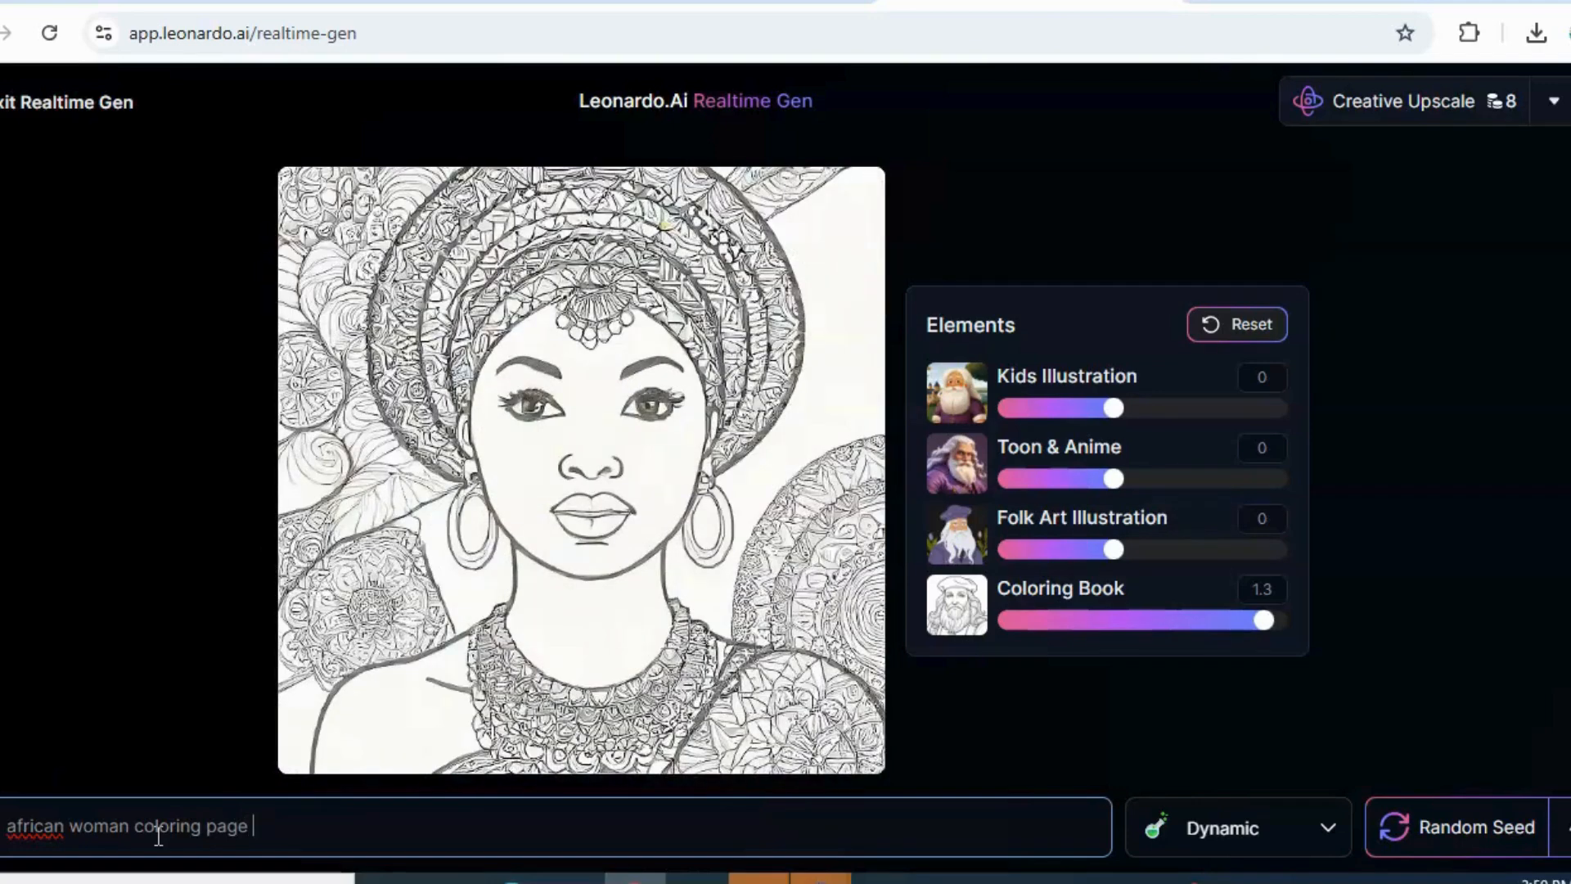
mouse_move(1264, 620)
left_mouse_down()
mouse_move(1234, 624)
mouse_move(1252, 620)
left_mouse_up()
left_click(491, 851)
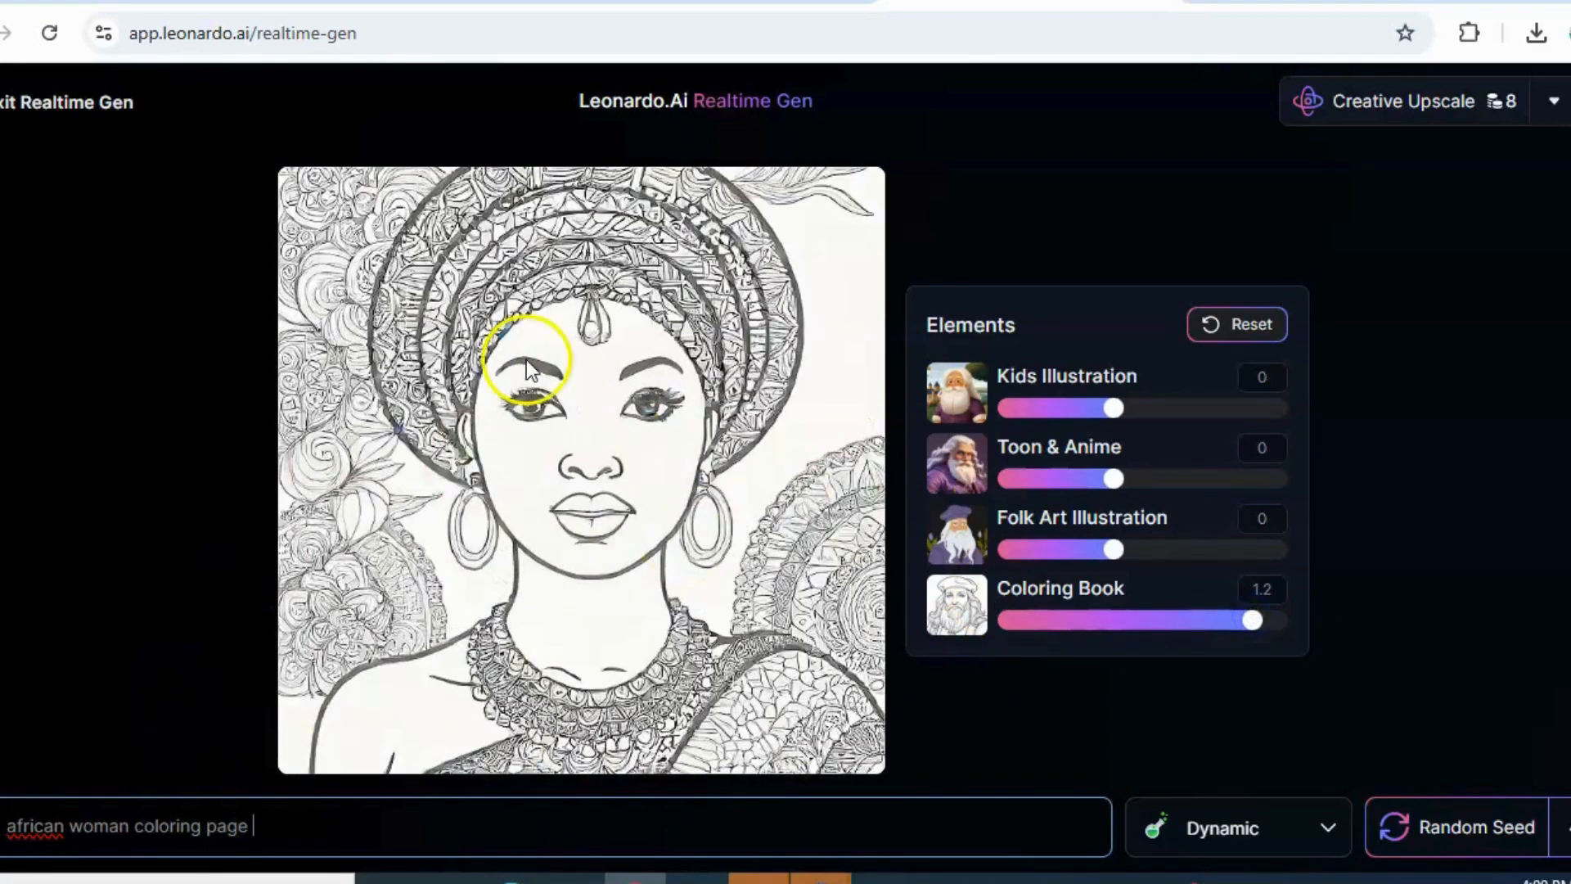